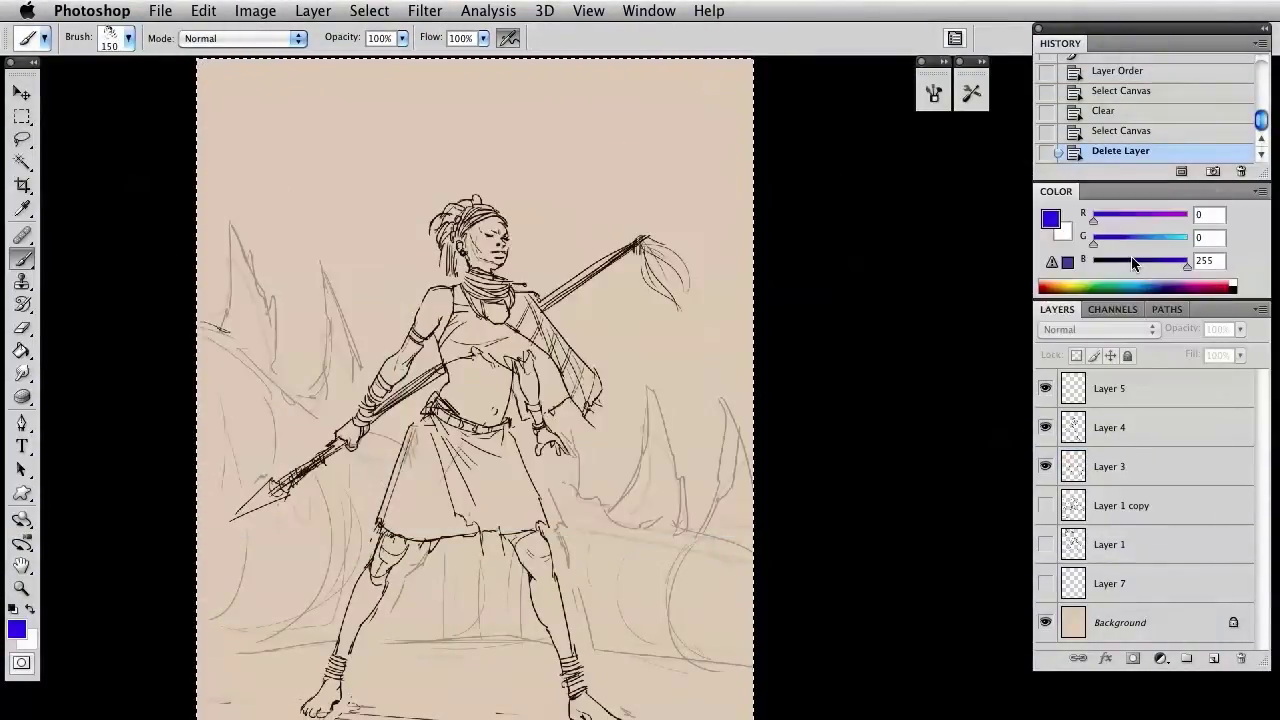
Set the foreground colour to RGB 0, 100, 255 and add a new layer directly above the Background.
click(1133, 262)
drag(1111, 243, 1130, 243)
drag(1134, 264, 1208, 266)
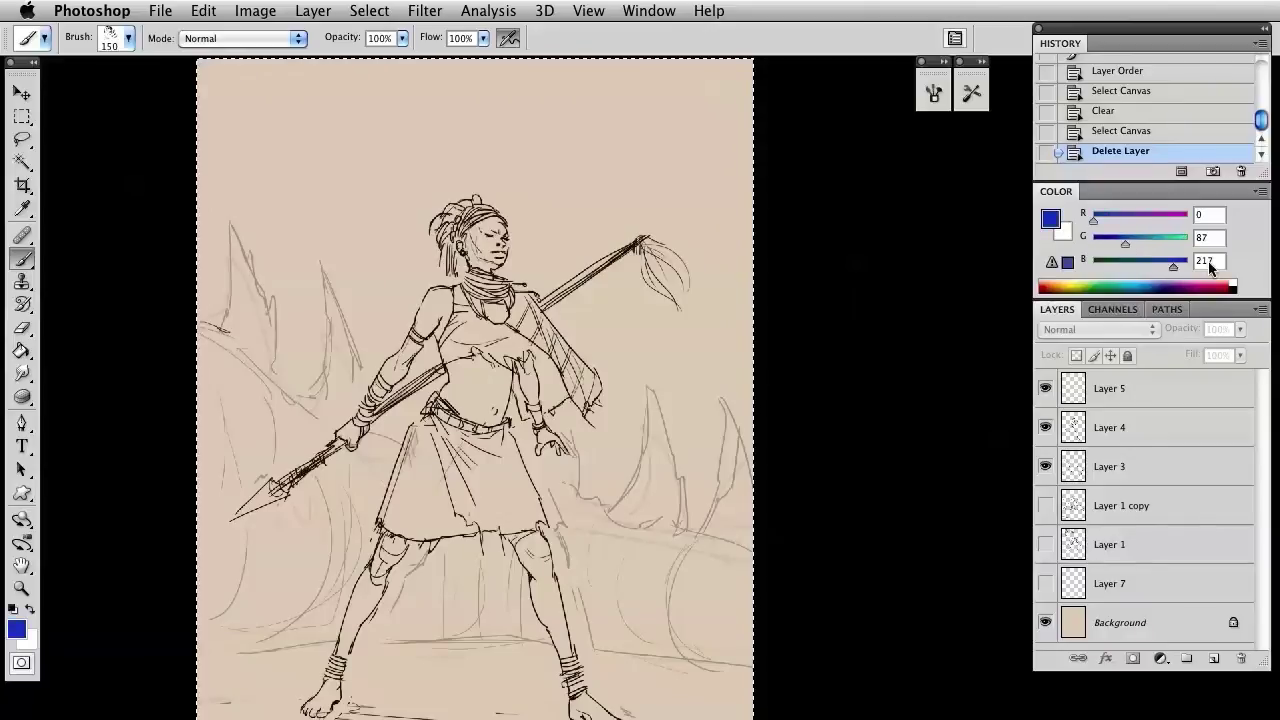
click(1119, 624)
key(super+shift+n)
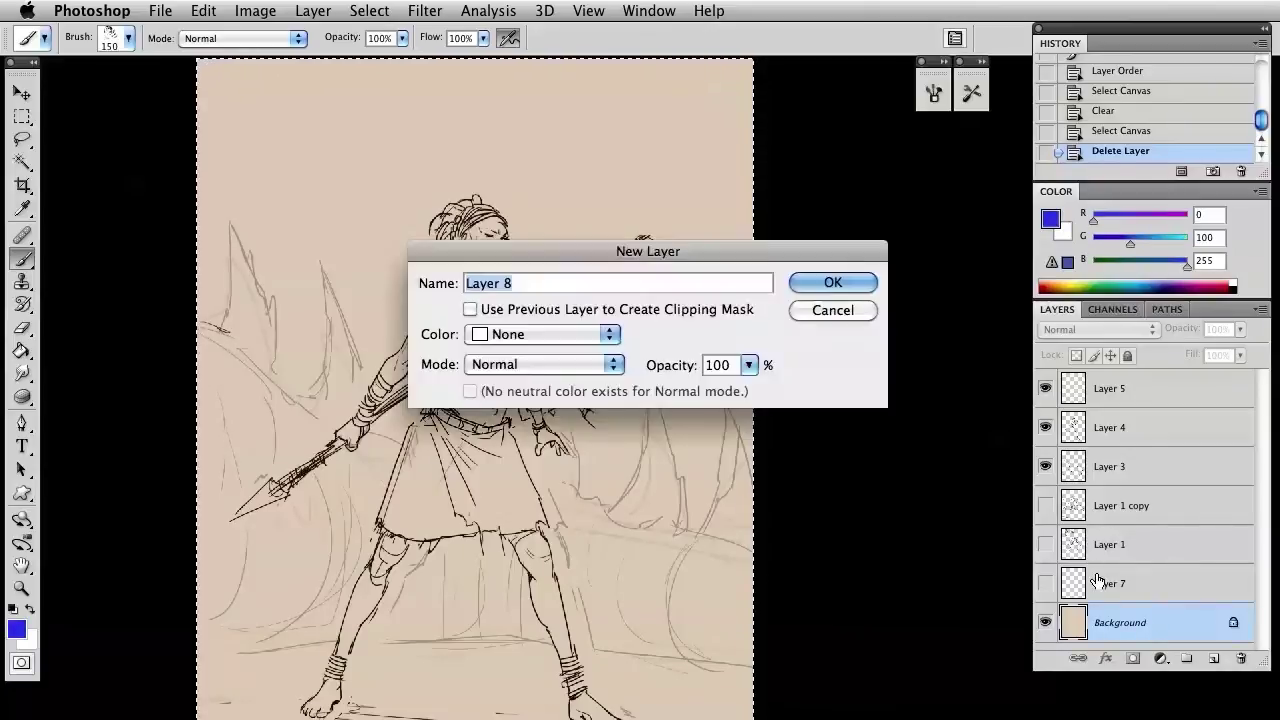
key(Return)
Enlarge the textured brush to 500 px and paint a broad blue band across the upper sky.
key(bracketright)
key(bracketright)
key(bracketright)
key(bracketright)
key(bracketright)
key(bracketright)
drag(235, 170, 405, 145)
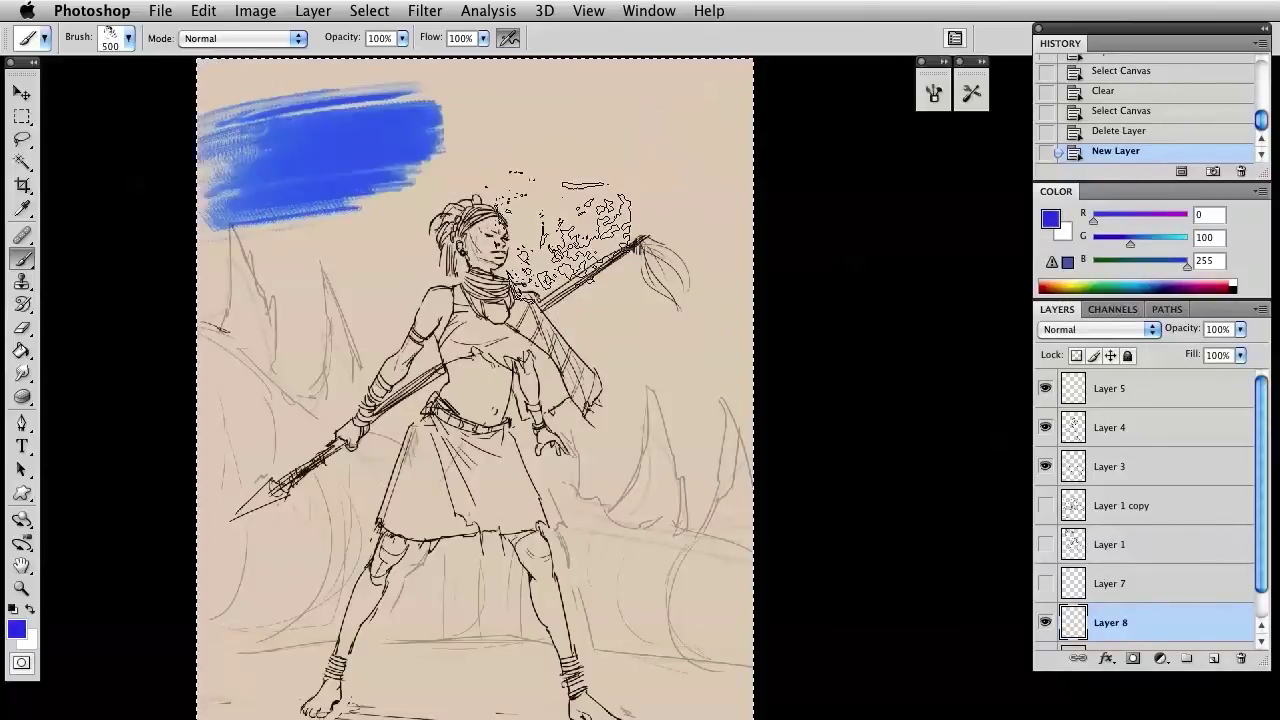
drag(547, 240, 560, 316)
drag(395, 215, 565, 225)
Switch to the soft round 200 px brush, enlarge it to 411 px and fill the sky behind the figure with blue.
right_click(583, 270)
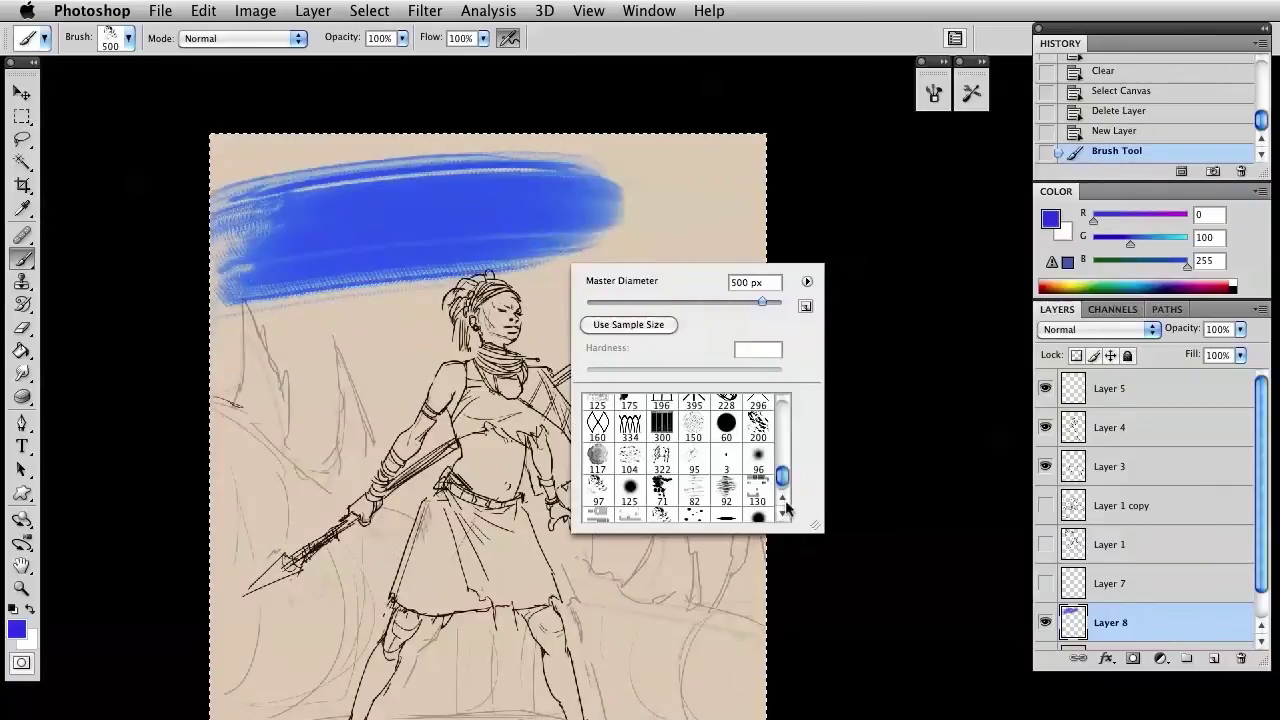
scroll(783, 500, down, 2)
click(782, 430)
click(663, 457)
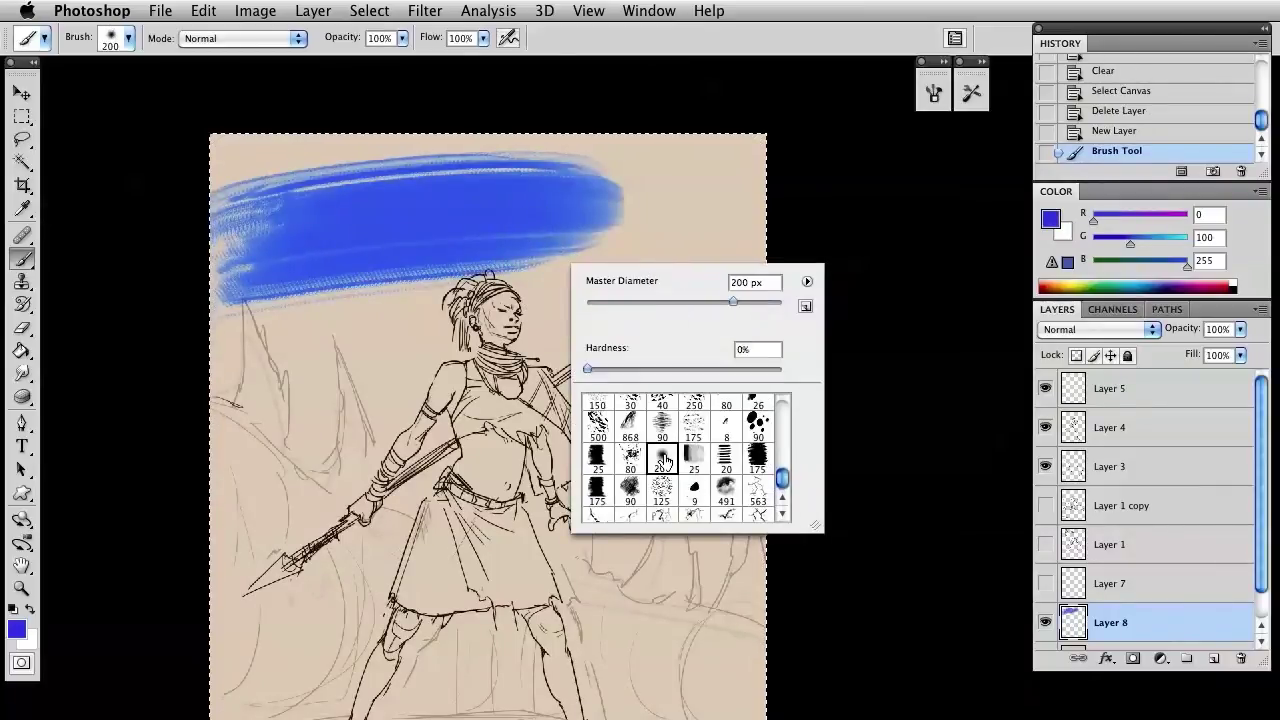
mouse_move(600, 145)
mouse_down()
mouse_move(194, 149)
mouse_move(700, 142)
mouse_up()
right_click(505, 250)
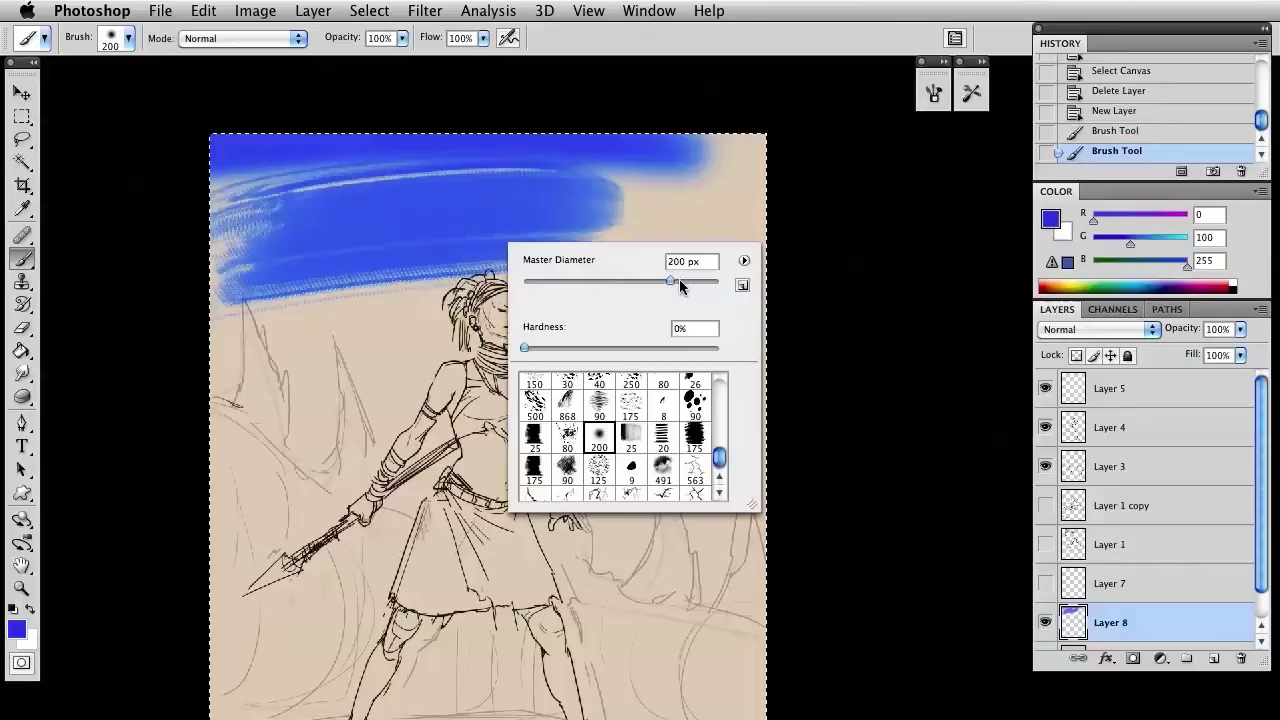
drag(676, 283, 700, 283)
mouse_move(783, 160)
mouse_down()
mouse_move(132, 255)
mouse_move(214, 349)
mouse_move(755, 410)
mouse_move(560, 490)
mouse_up()
Set the colour to RGB 65, 144, 255 and paint this lighter blue across the middle of the sky.
drag(1130, 247, 1146, 244)
drag(1094, 220, 1117, 220)
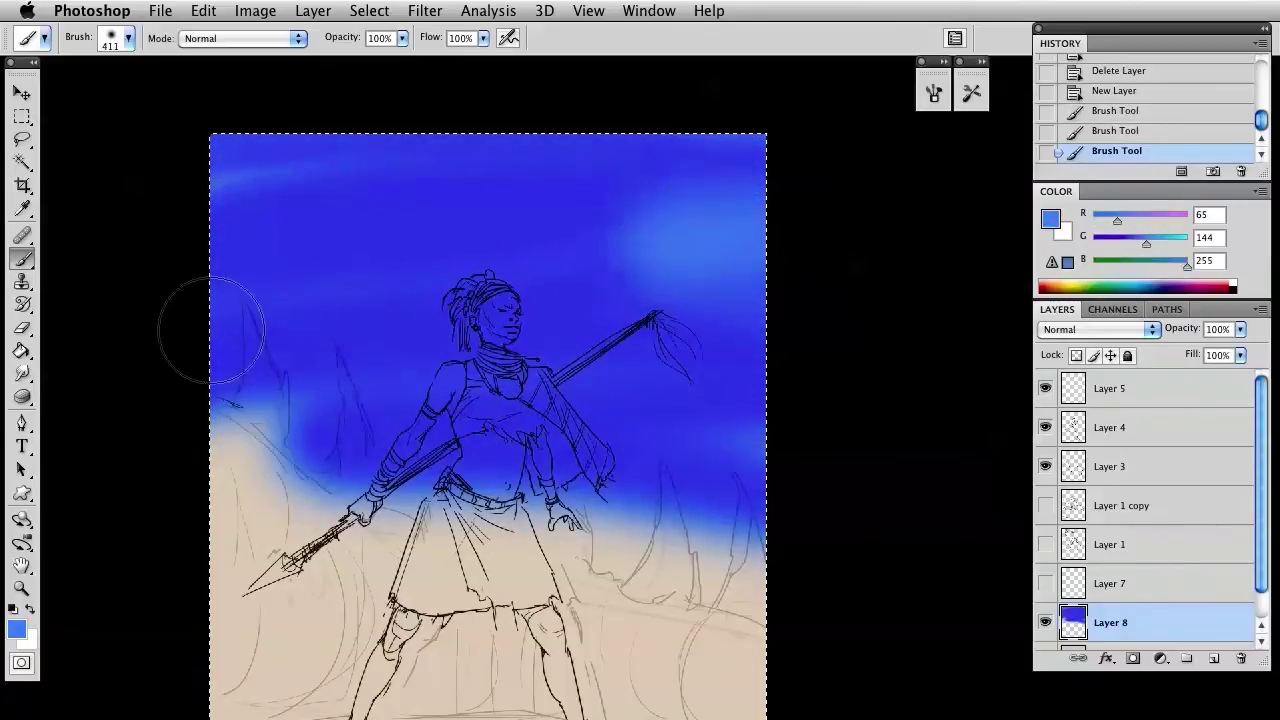
mouse_move(206, 326)
mouse_down()
mouse_move(223, 400)
mouse_move(455, 460)
mouse_move(710, 425)
mouse_move(620, 520)
mouse_up()
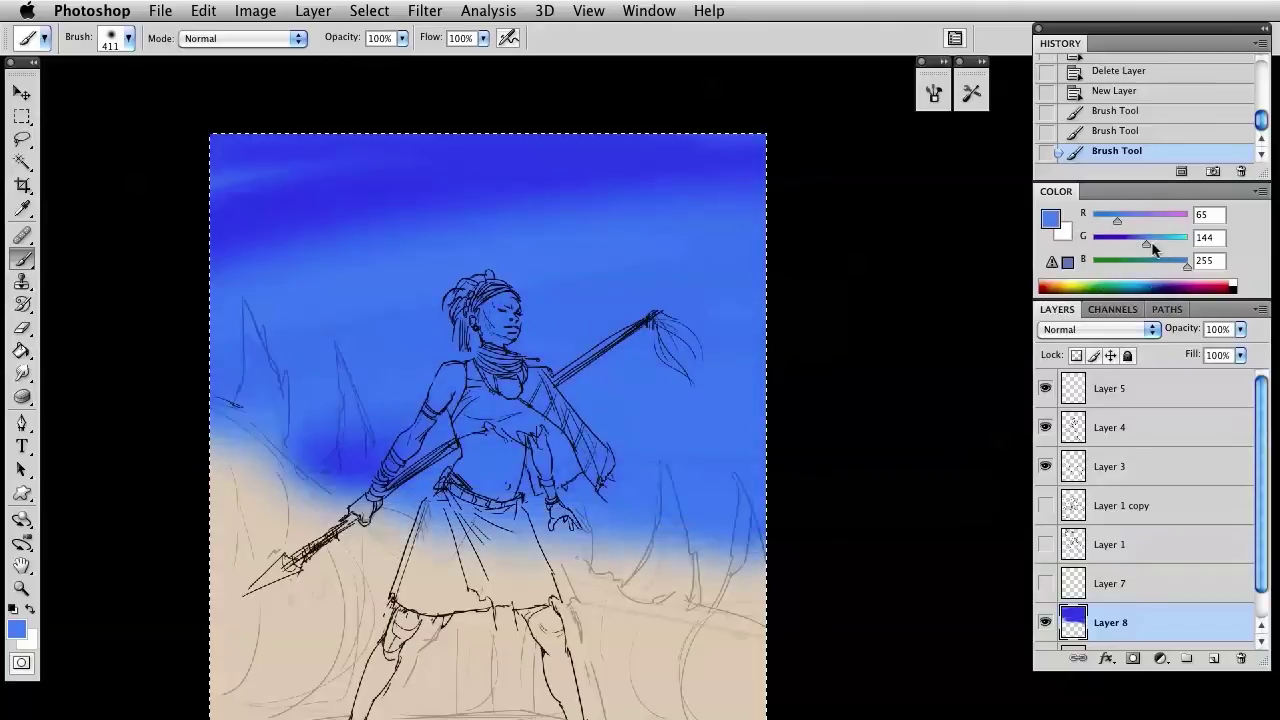
Lighten the colour to RGB 90, 165, 255, enlarge the soft brush and paint the lower sky down towards the horizon.
drag(1146, 244, 1154, 244)
key(])
key(])
key(])
key(])
key(])
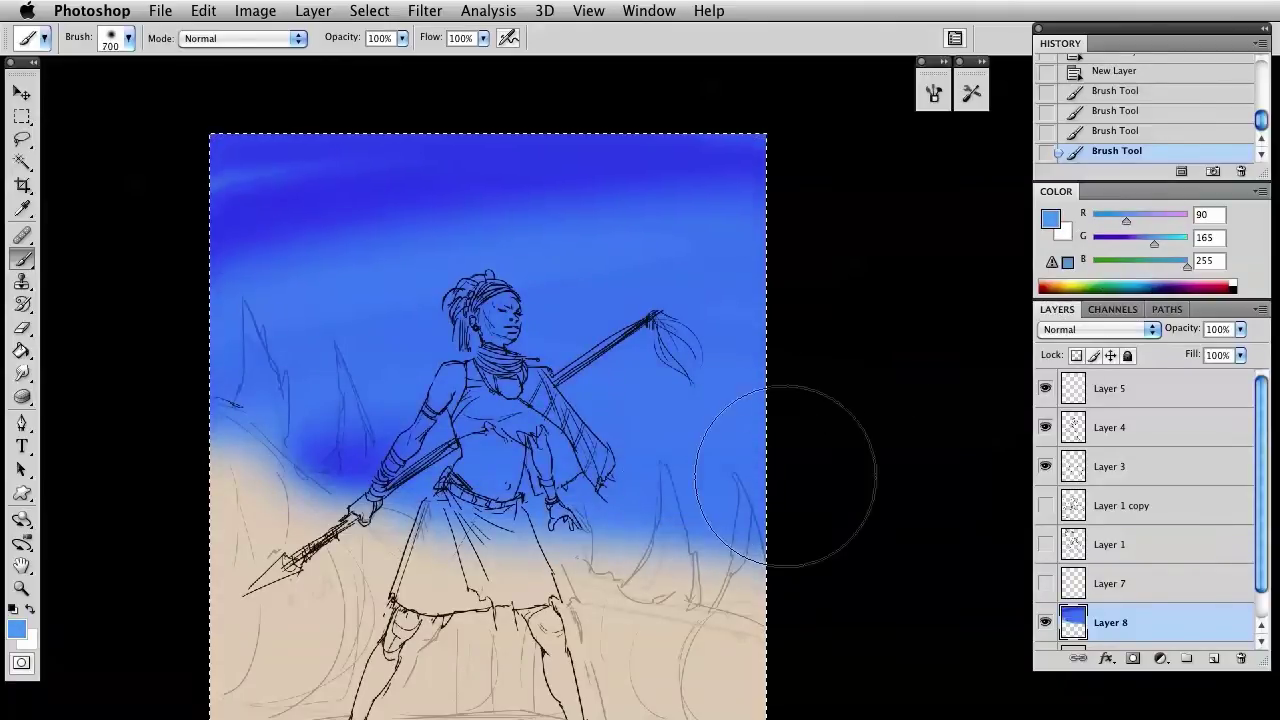
mouse_move(285, 310)
mouse_down()
mouse_move(702, 403)
mouse_move(706, 474)
mouse_move(758, 519)
mouse_move(784, 582)
mouse_move(390, 412)
mouse_up()
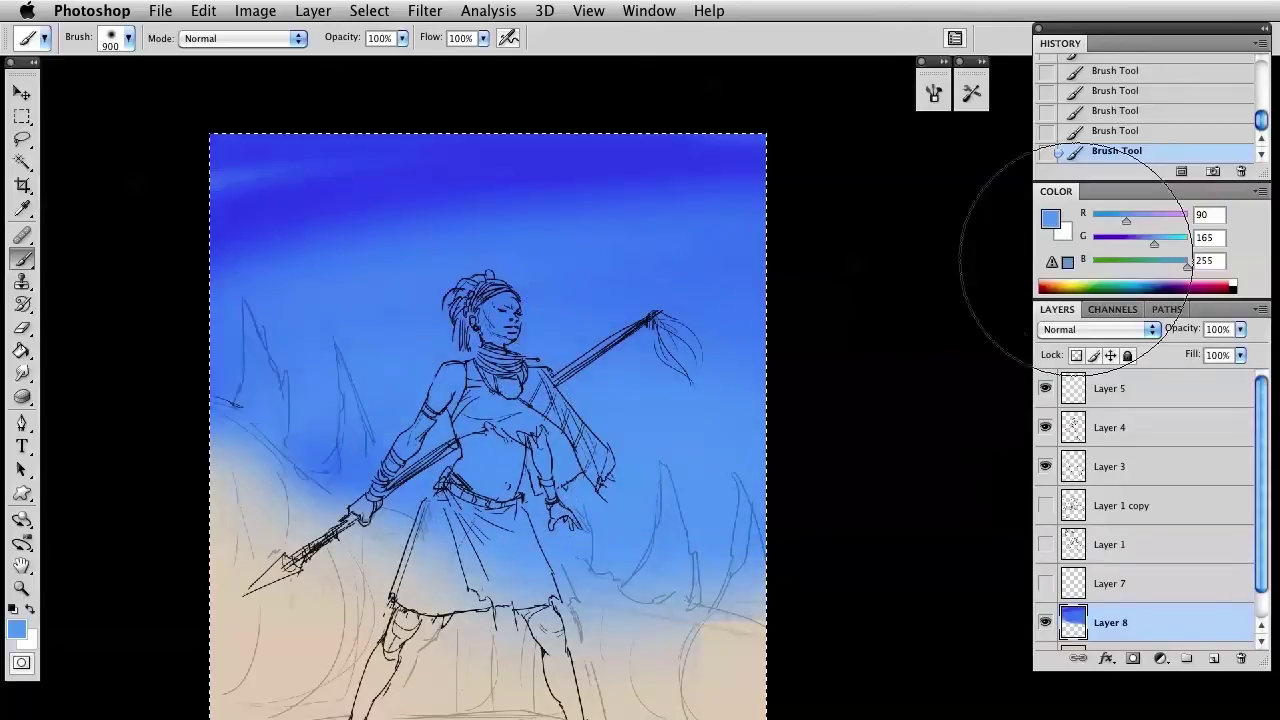
Set the colour to RGB 90, 119, 228 and blend the dark upper sky into the lighter blue with the 900 px brush.
click(1144, 244)
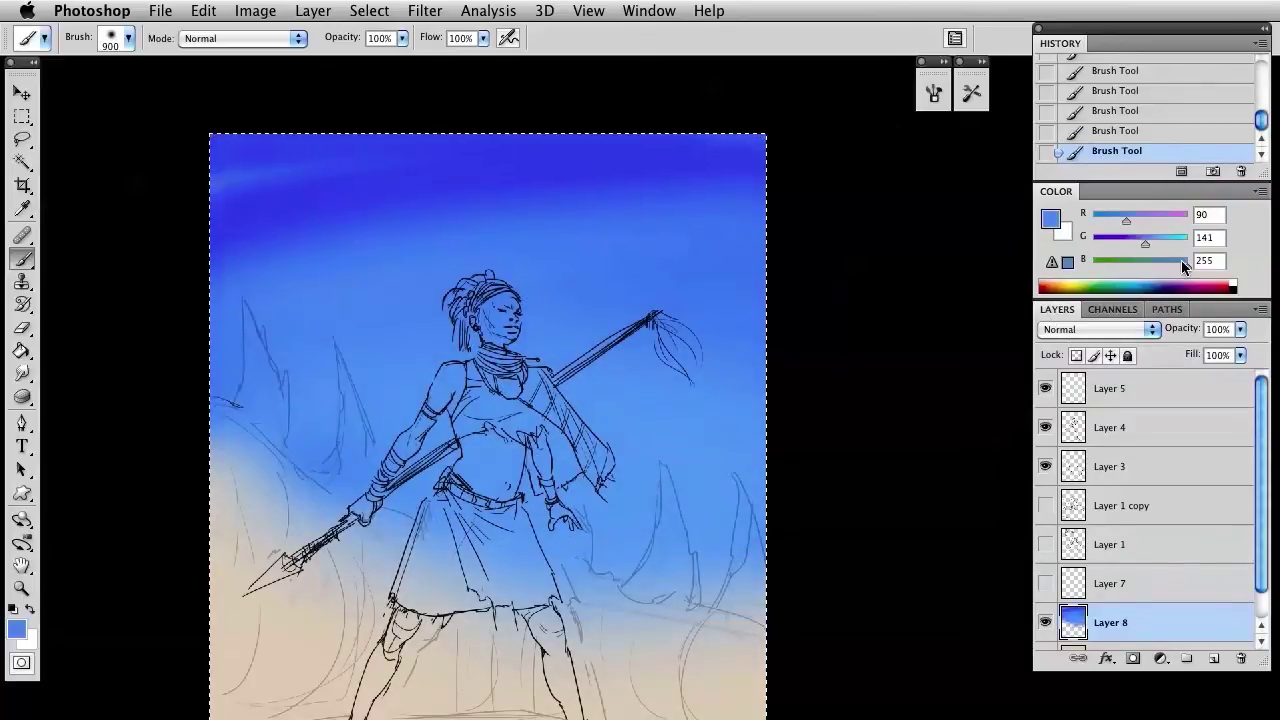
click(1174, 258)
click(1138, 241)
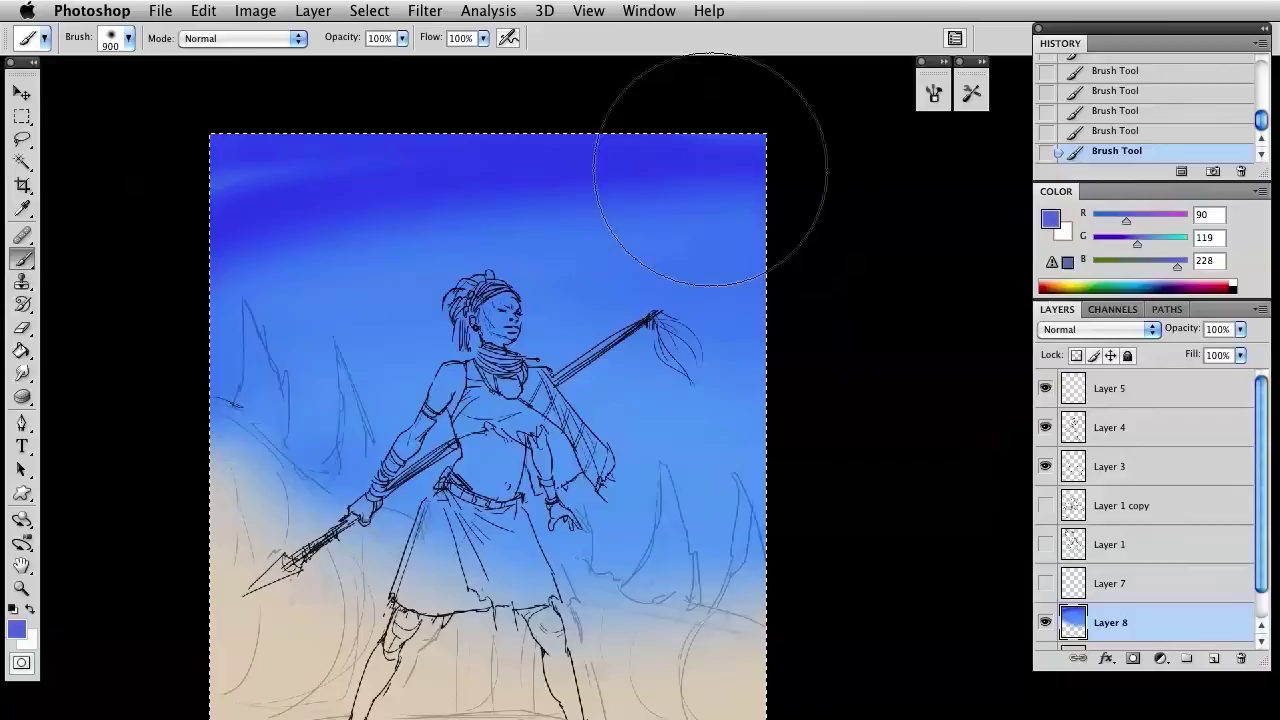
drag(214, 229, 603, 393)
drag(512, 485, 534, 417)
drag(540, 346, 540, 357)
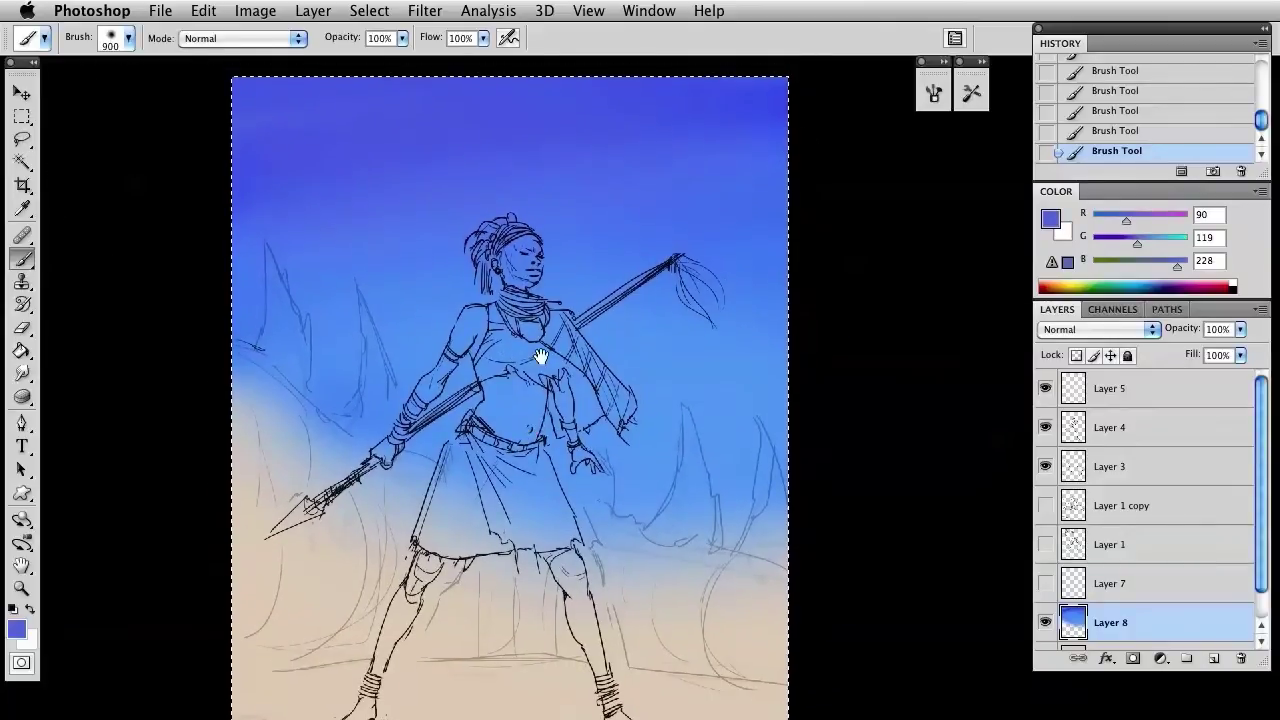
Reduce the colour's red value to 57 and soften the top of the sky with this bluer tone.
key(i)
click(1114, 219)
key(b)
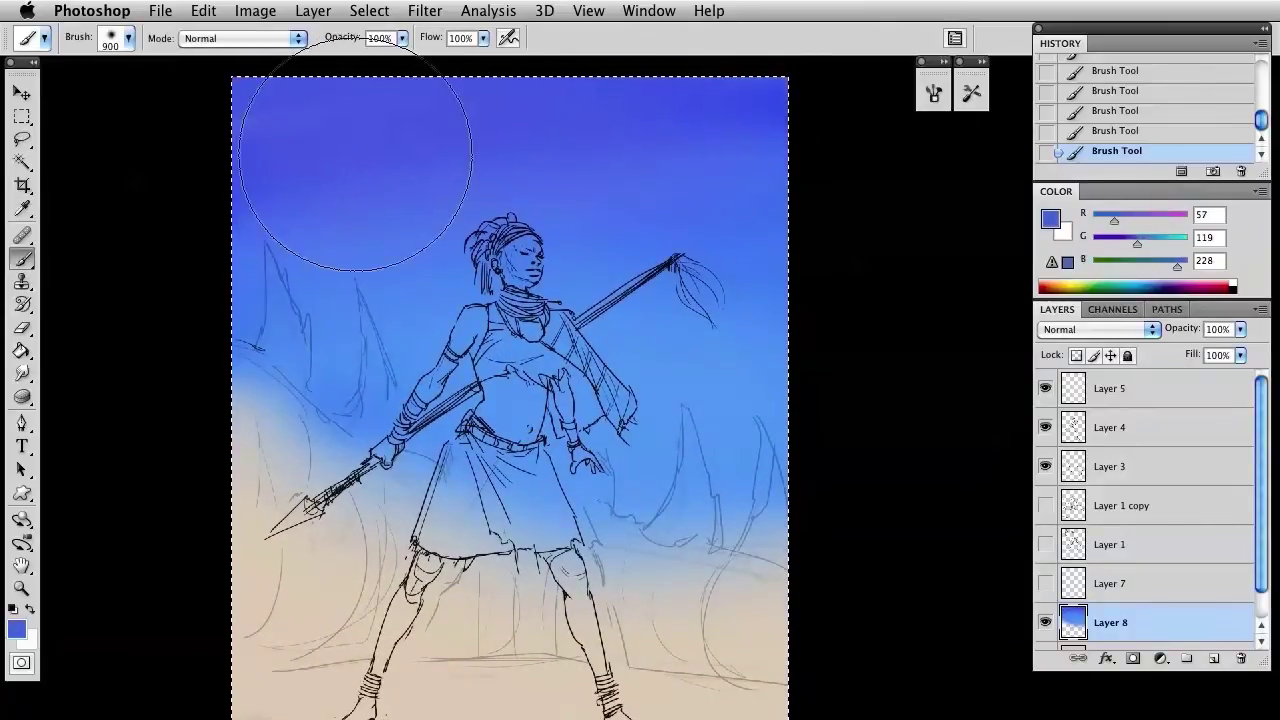
drag(576, 391, 608, 318)
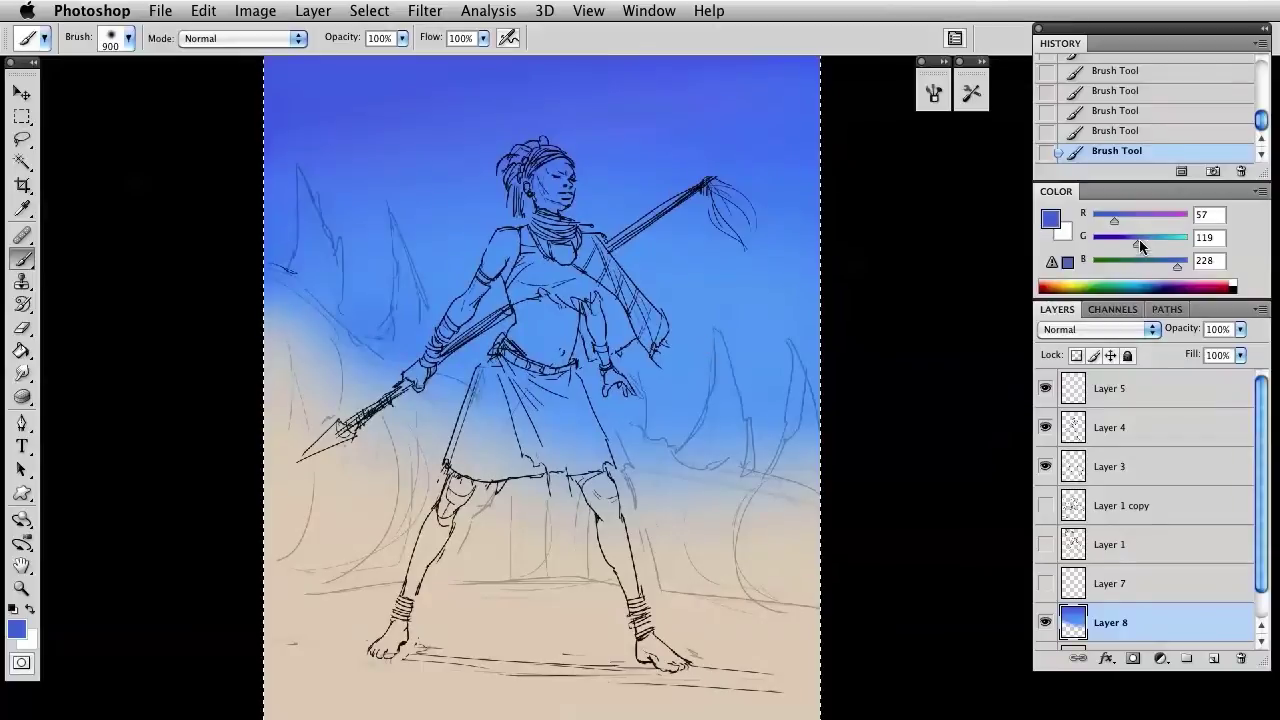
Mix an orange-brown foreground colour for the ground, RGB 193, 125, 38.
click(1142, 240)
click(1149, 222)
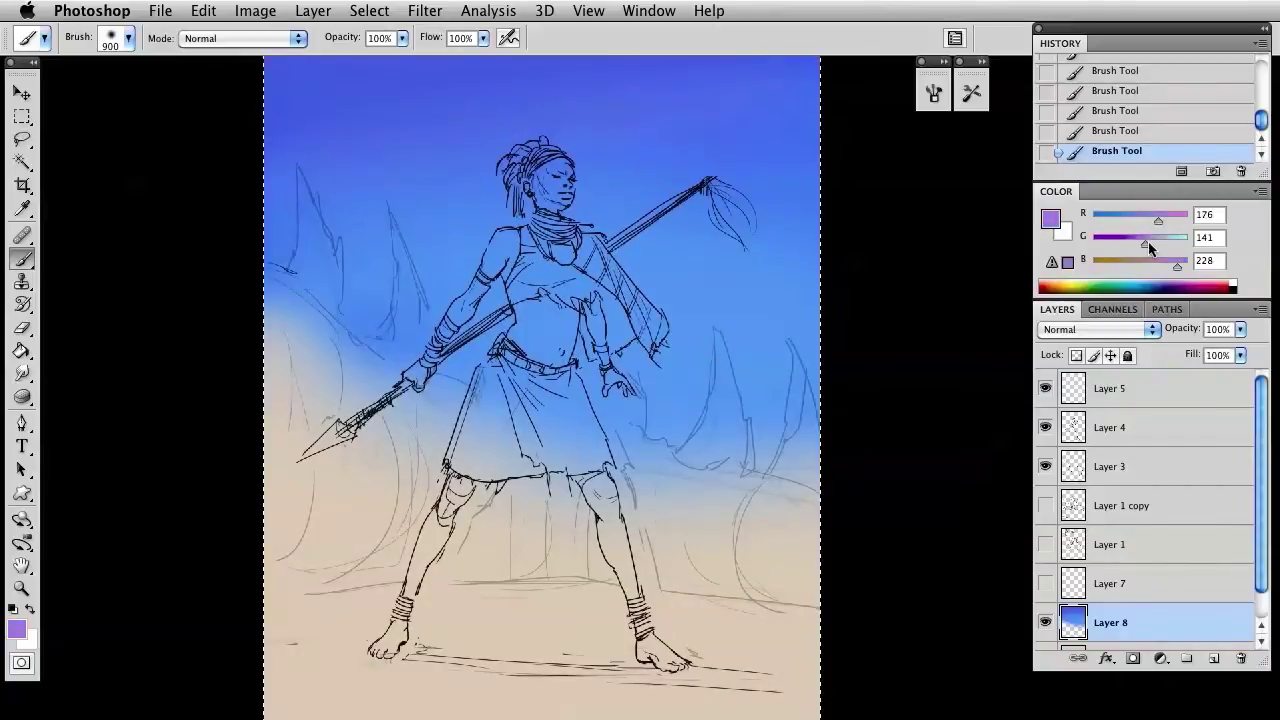
mouse_move(1148, 241)
mouse_down()
mouse_move(1164, 241)
mouse_move(1143, 222)
mouse_up()
click(1146, 243)
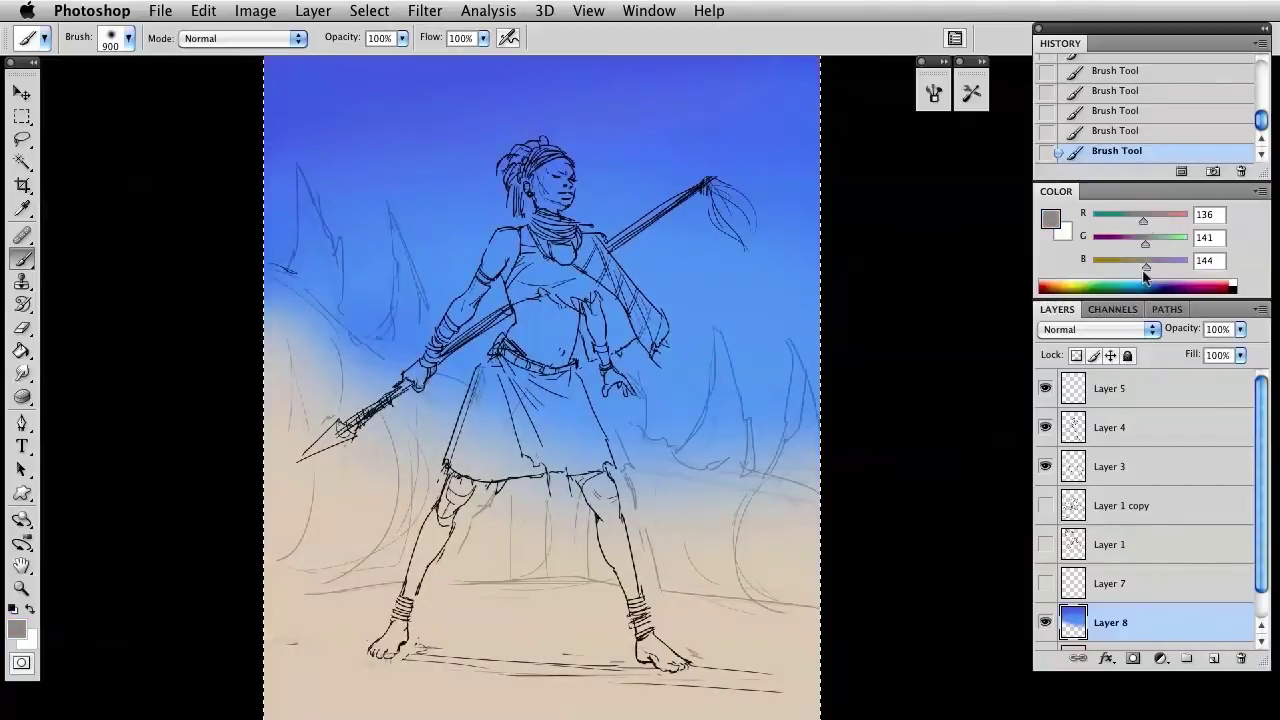
drag(1145, 267, 1107, 267)
Choose the spotted brush at 288 px and paint the orange-brown ground behind the legs, with a thin streak above the horizon.
right_click(648, 425)
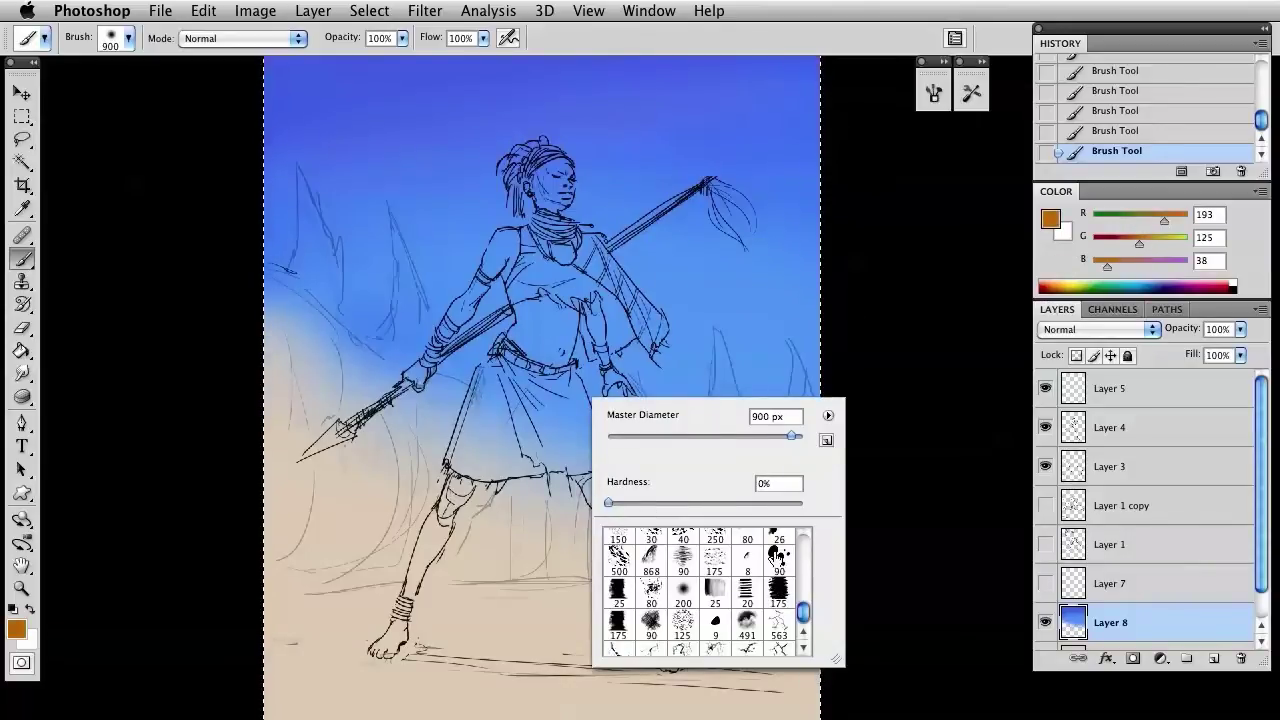
click(781, 559)
click(752, 436)
mouse_move(300, 550)
mouse_down()
mouse_move(838, 566)
mouse_move(177, 623)
mouse_move(388, 667)
mouse_move(937, 684)
mouse_move(873, 614)
mouse_move(848, 697)
mouse_move(175, 695)
mouse_up()
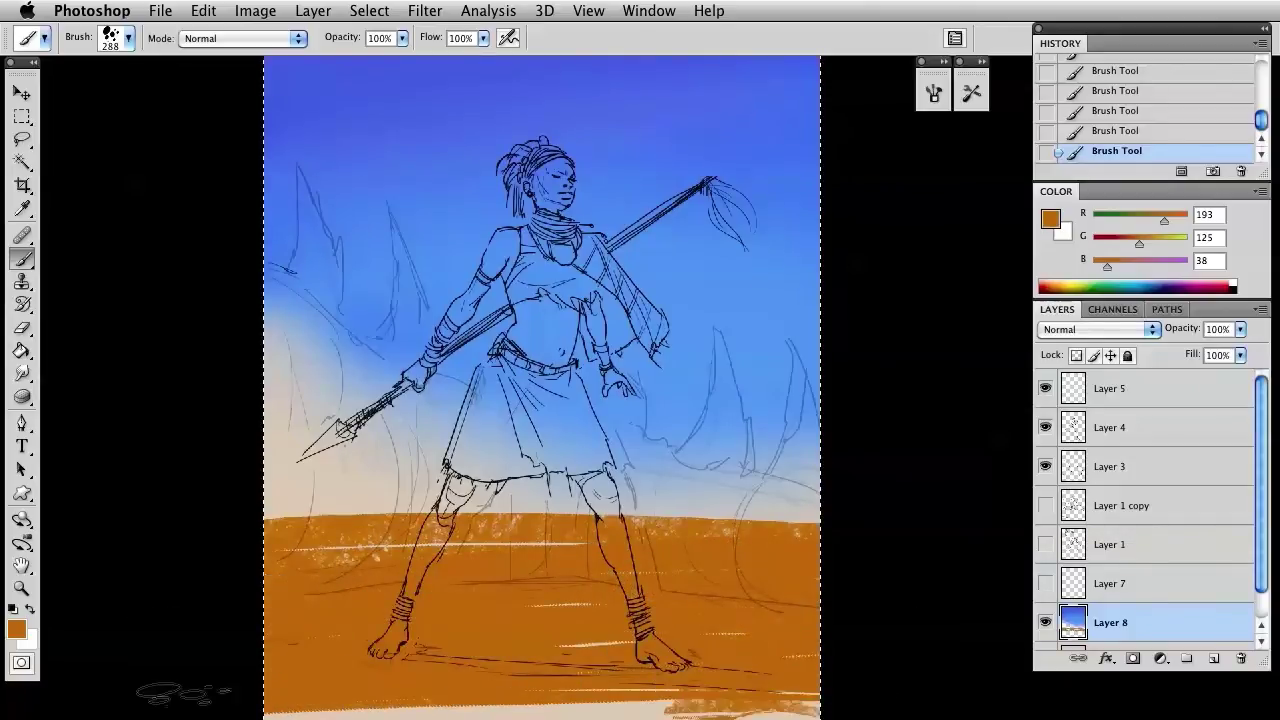
drag(585, 480, 765, 500)
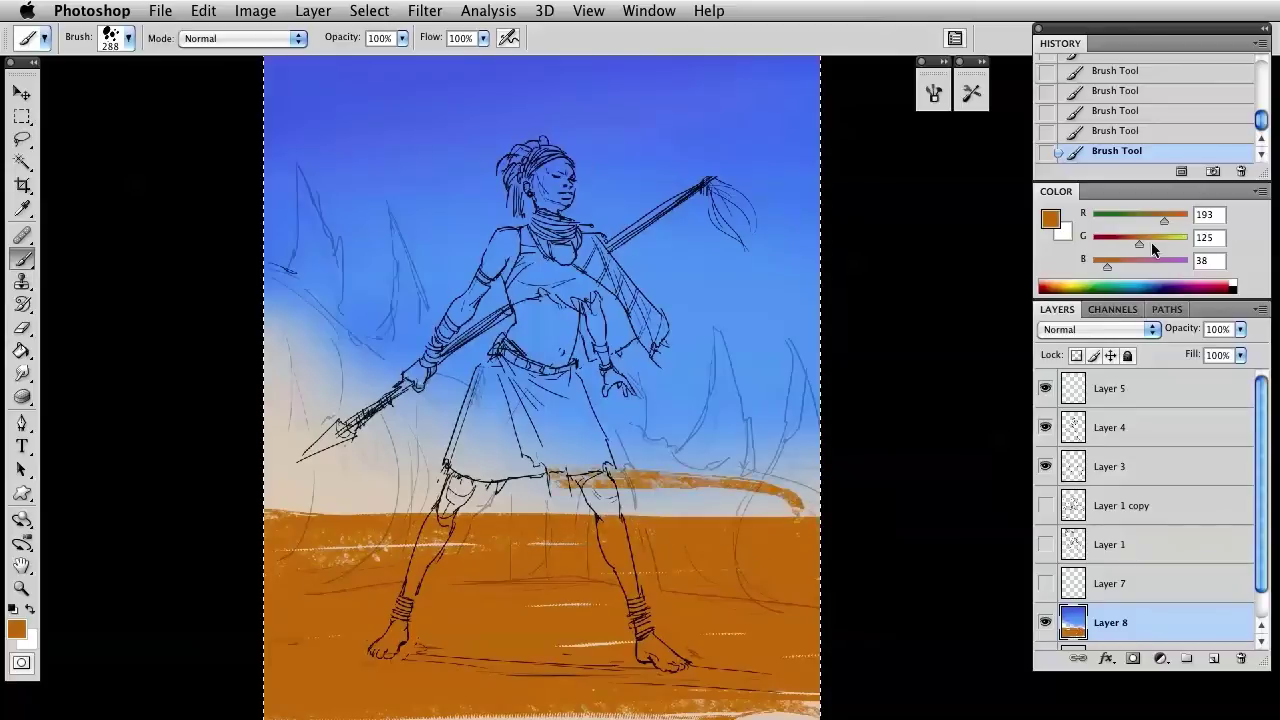
Set the colour to RGB 255, 179, 128 and paint a peach band above the horizon with streaks reaching into the ground.
drag(1139, 244, 1126, 262)
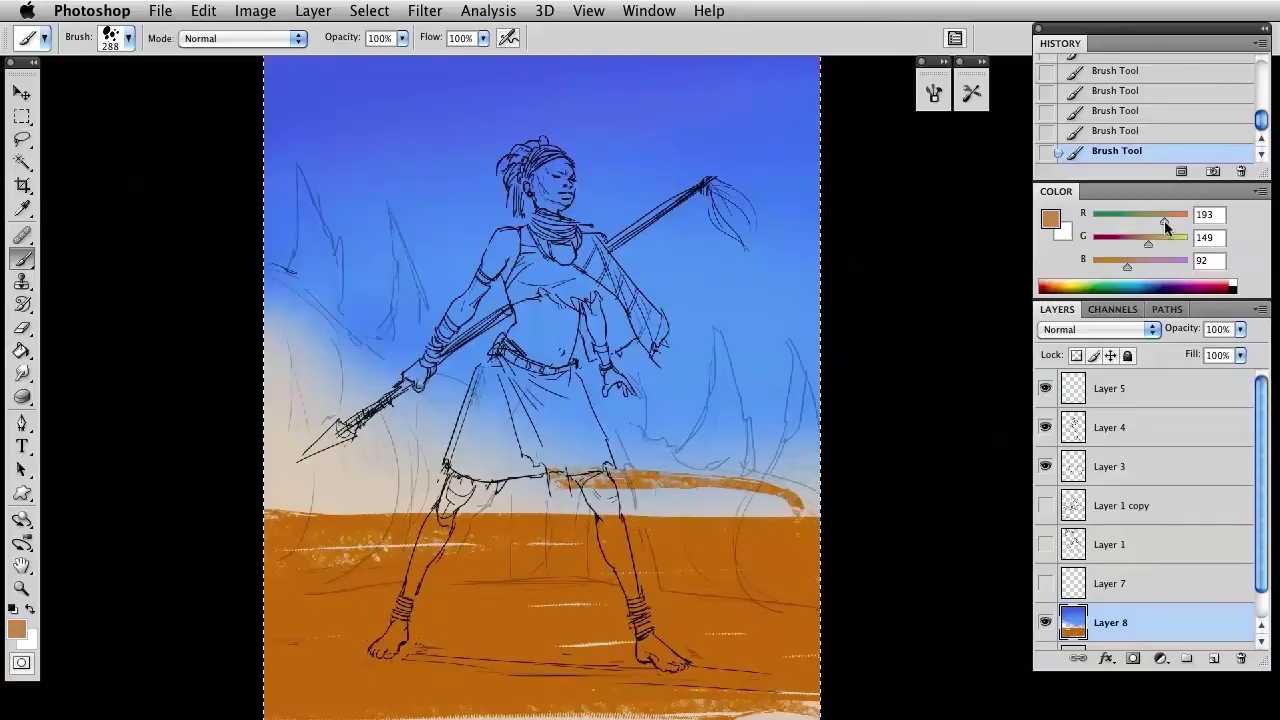
drag(1165, 222, 1188, 220)
click(1158, 243)
drag(1127, 266, 1140, 266)
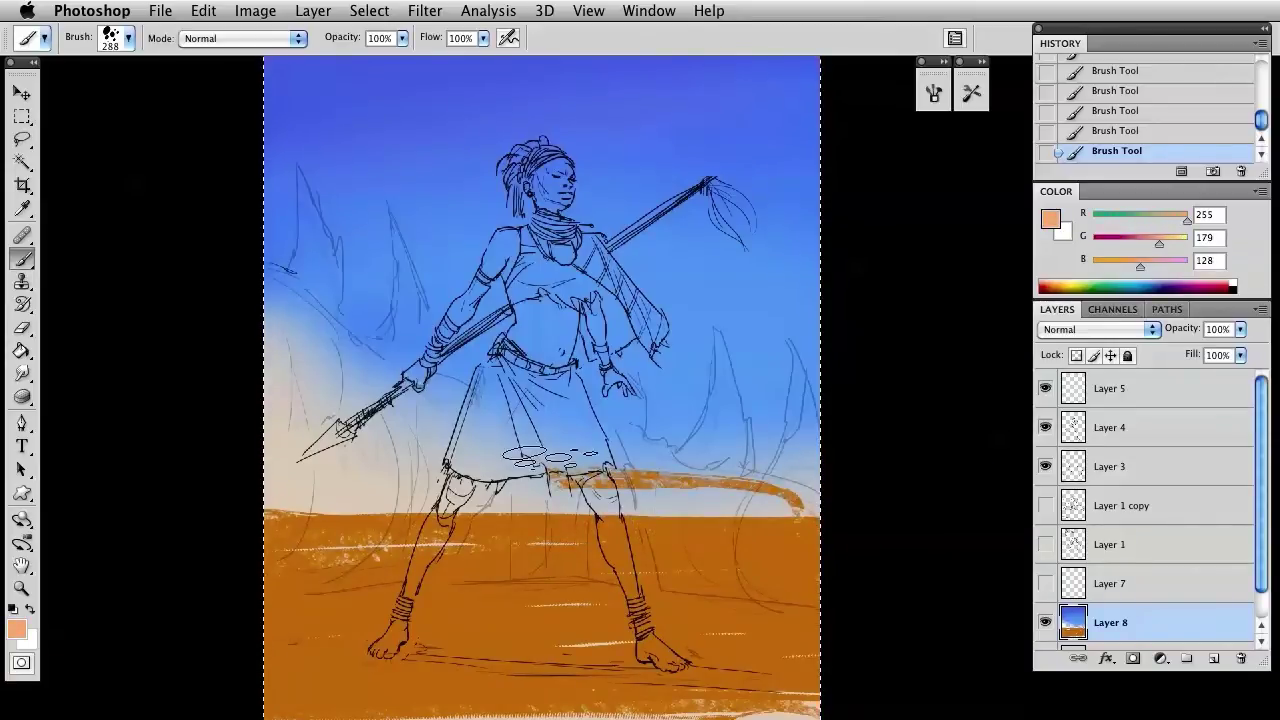
mouse_move(540, 452)
mouse_down()
mouse_move(870, 474)
mouse_move(877, 451)
mouse_move(854, 434)
mouse_move(324, 449)
mouse_move(443, 434)
mouse_up()
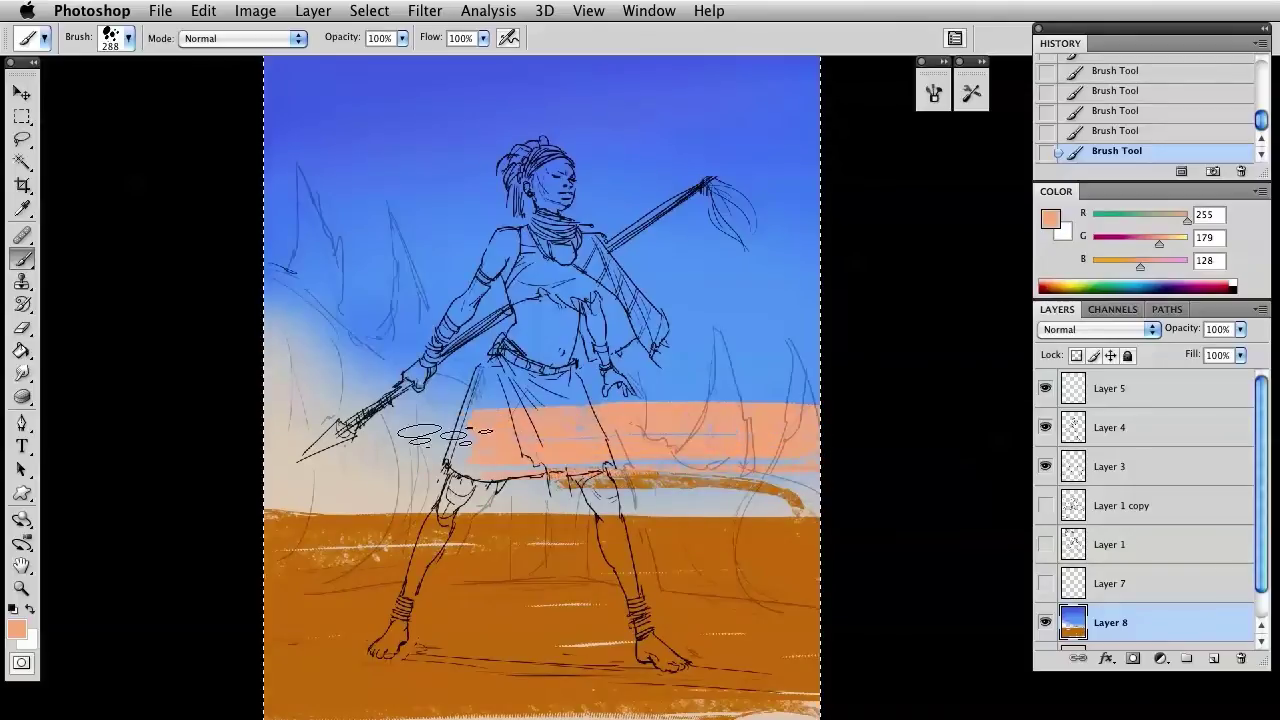
mouse_move(760, 485)
mouse_down()
mouse_move(814, 563)
mouse_move(1024, 433)
mouse_move(879, 569)
mouse_up()
Switch to a streaky texture brush at 900 px, set blue to 141 and paint peach texture over the foreground ground.
right_click(611, 615)
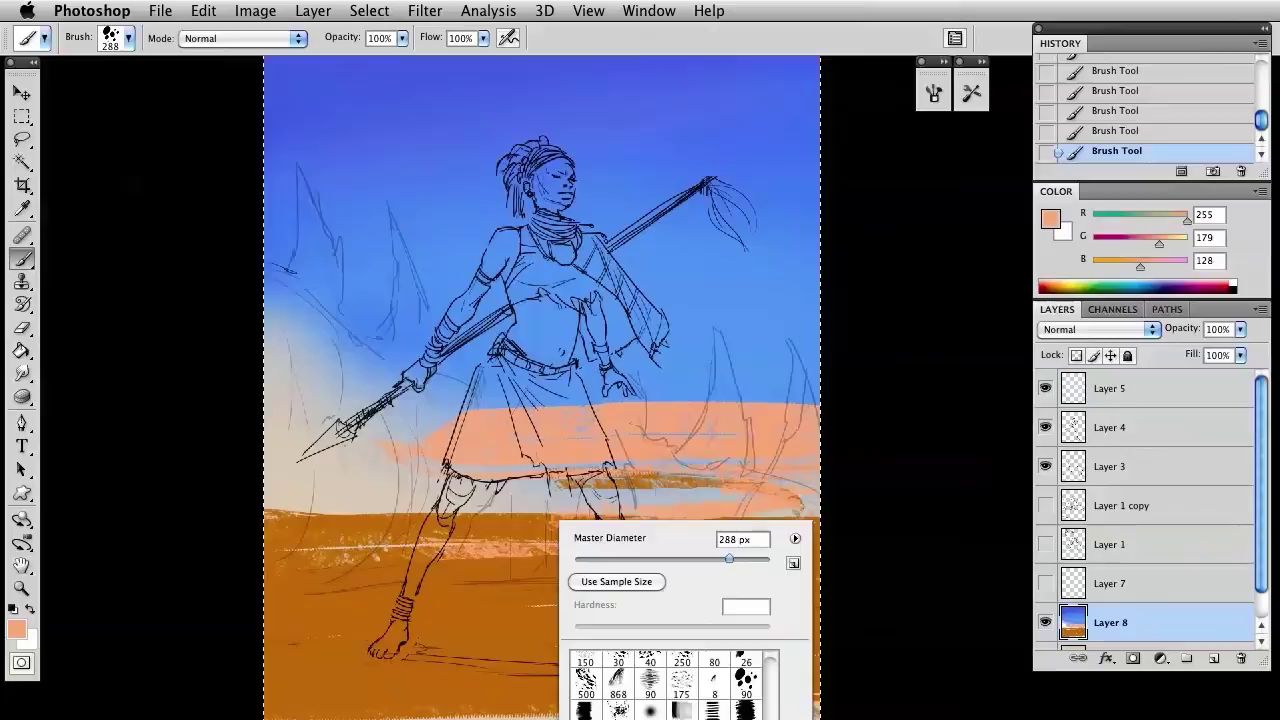
click(681, 662)
click(458, 661)
key(bracketright)
key(bracketright)
key(bracketright)
key(bracketright)
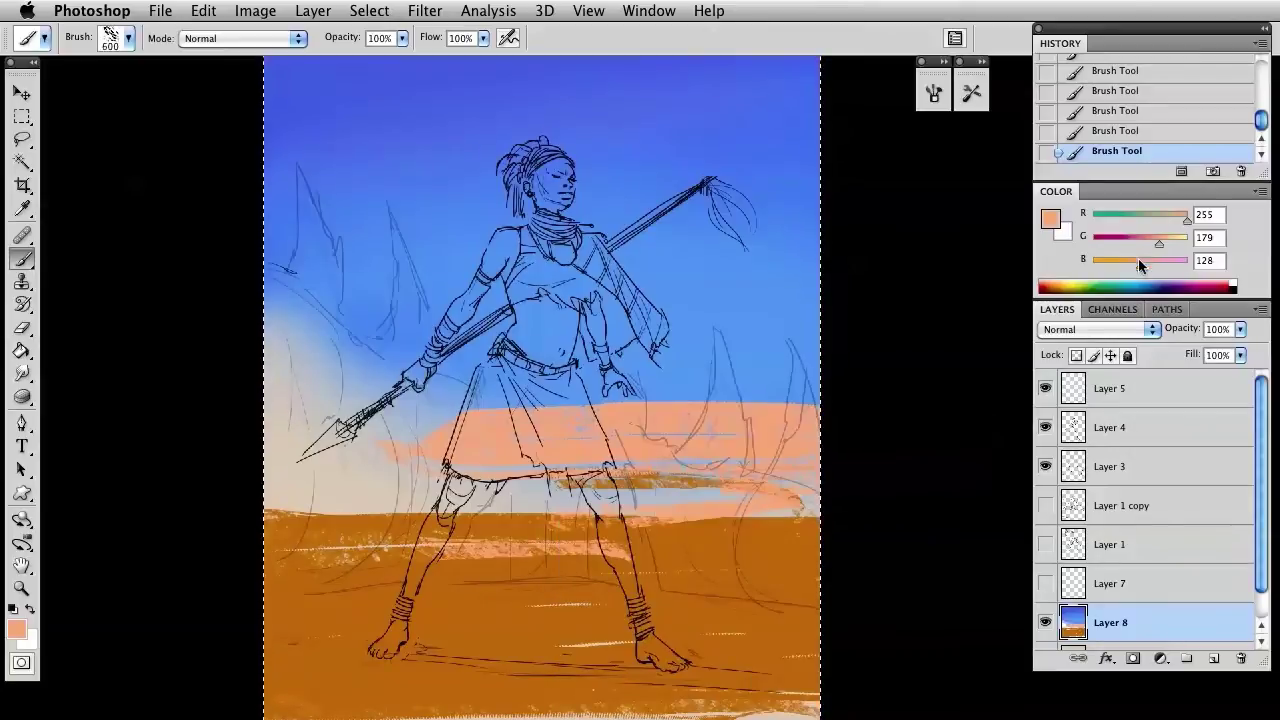
drag(1140, 266, 1145, 266)
key(bracketright)
key(bracketright)
key(bracketright)
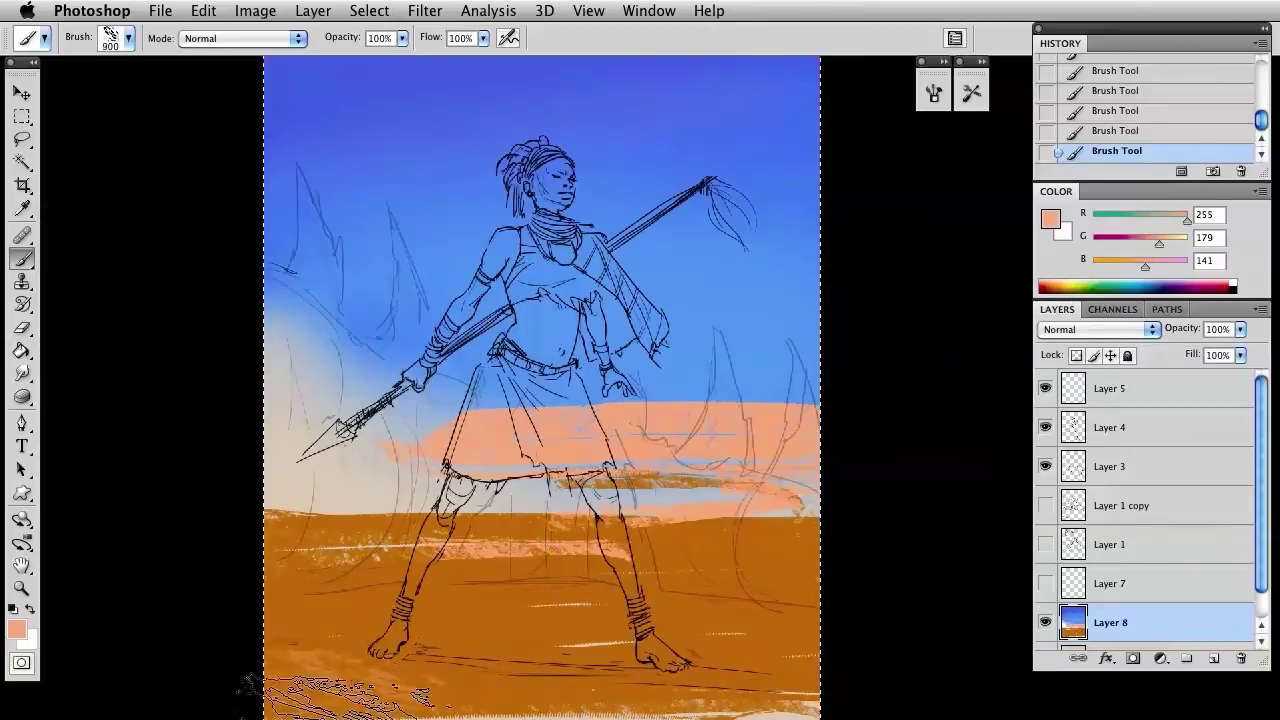
drag(430, 682, 720, 680)
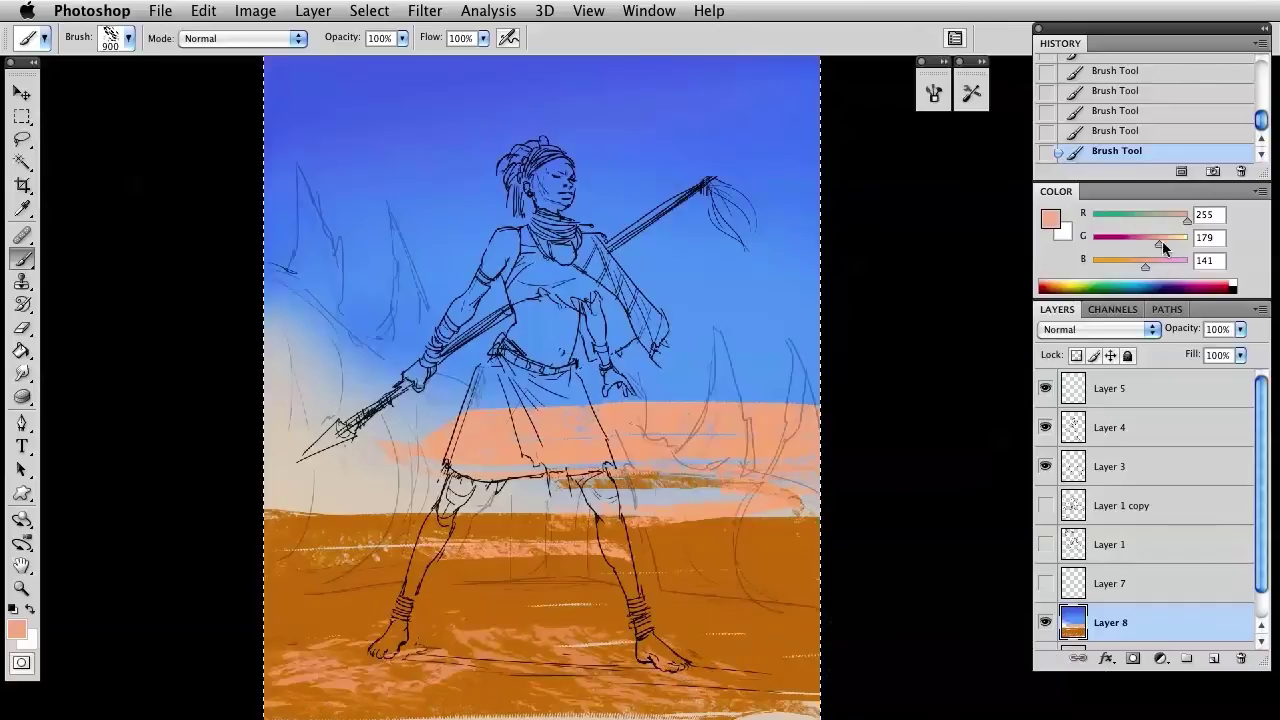
Layer tan RGB 222, 171, 122 and yellow RGB 222, 228, 122 texture strokes over the ground around the feet.
drag(1163, 248, 1137, 275)
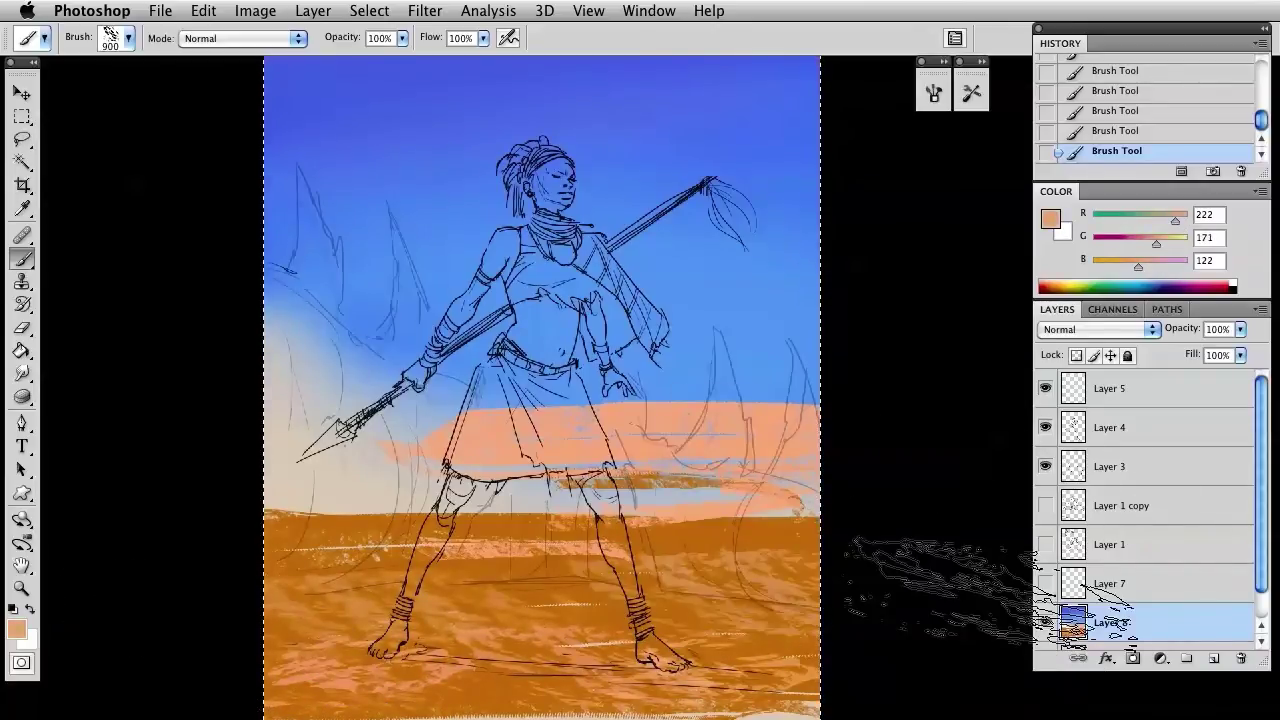
mouse_move(720, 680)
mouse_down()
mouse_move(224, 698)
mouse_move(805, 716)
mouse_move(610, 716)
mouse_up()
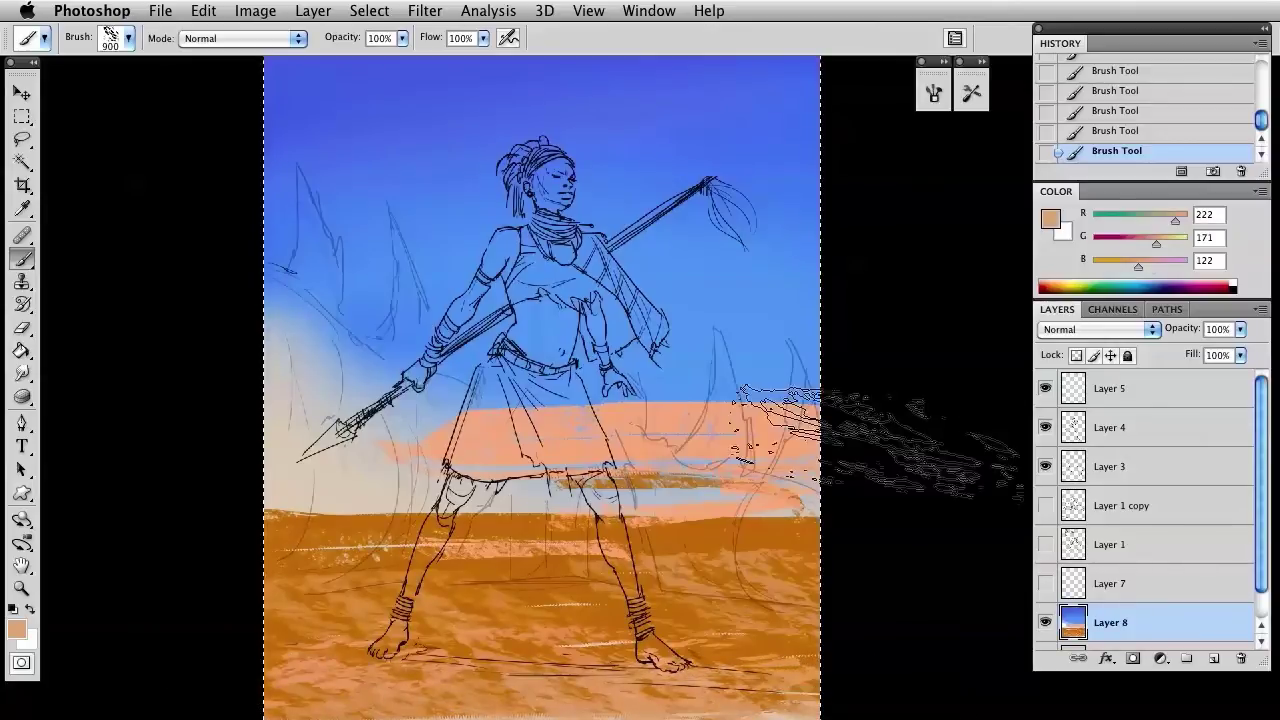
drag(1156, 243, 1177, 243)
drag(380, 690, 900, 698)
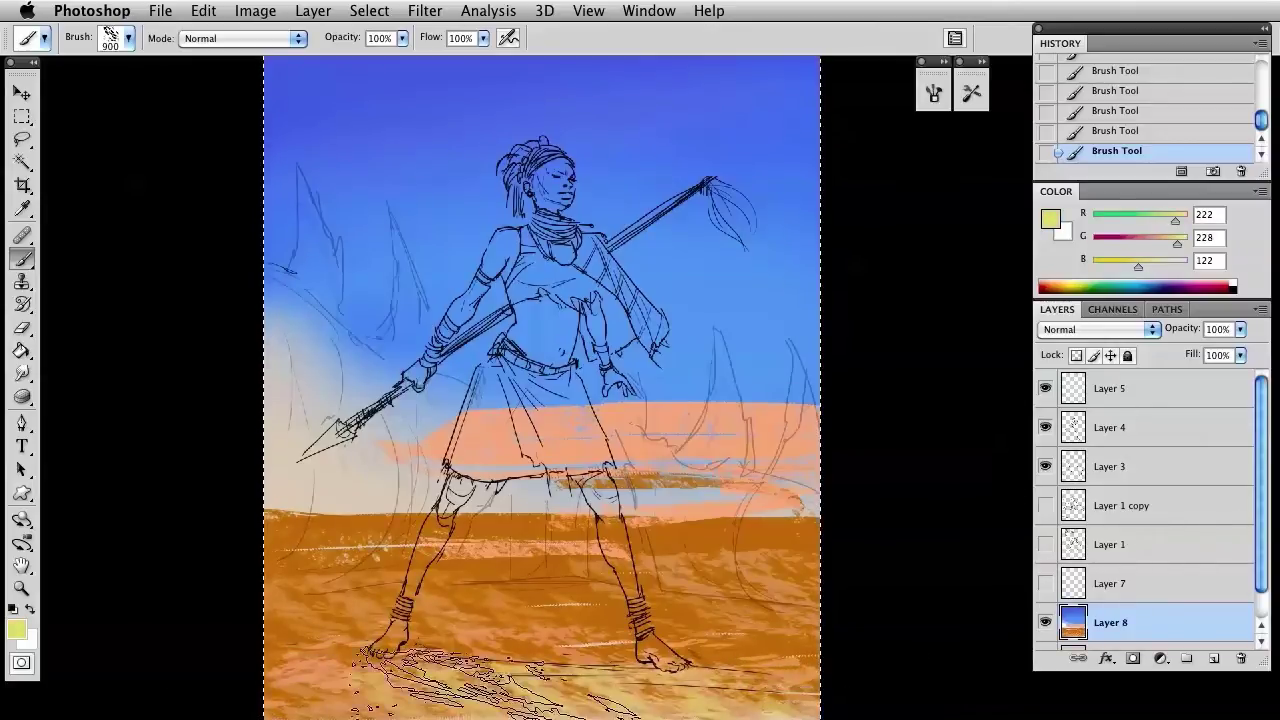
Change the colour to a warm yellow, RGB 255, 214, 122, and pick the 868 px brush preset.
drag(1176, 243, 1166, 243)
mouse_move(1175, 219)
mouse_down()
mouse_move(1187, 219)
mouse_move(1172, 244)
mouse_up()
right_click(582, 456)
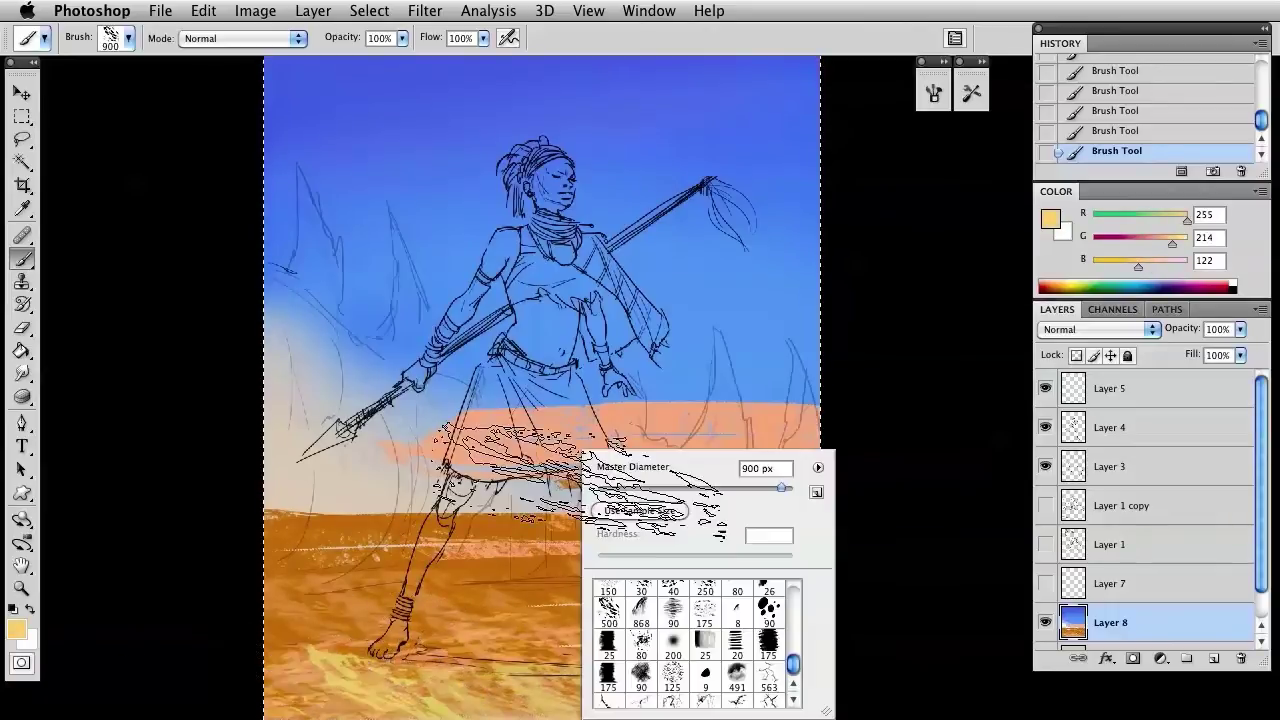
click(641, 612)
key(Return)
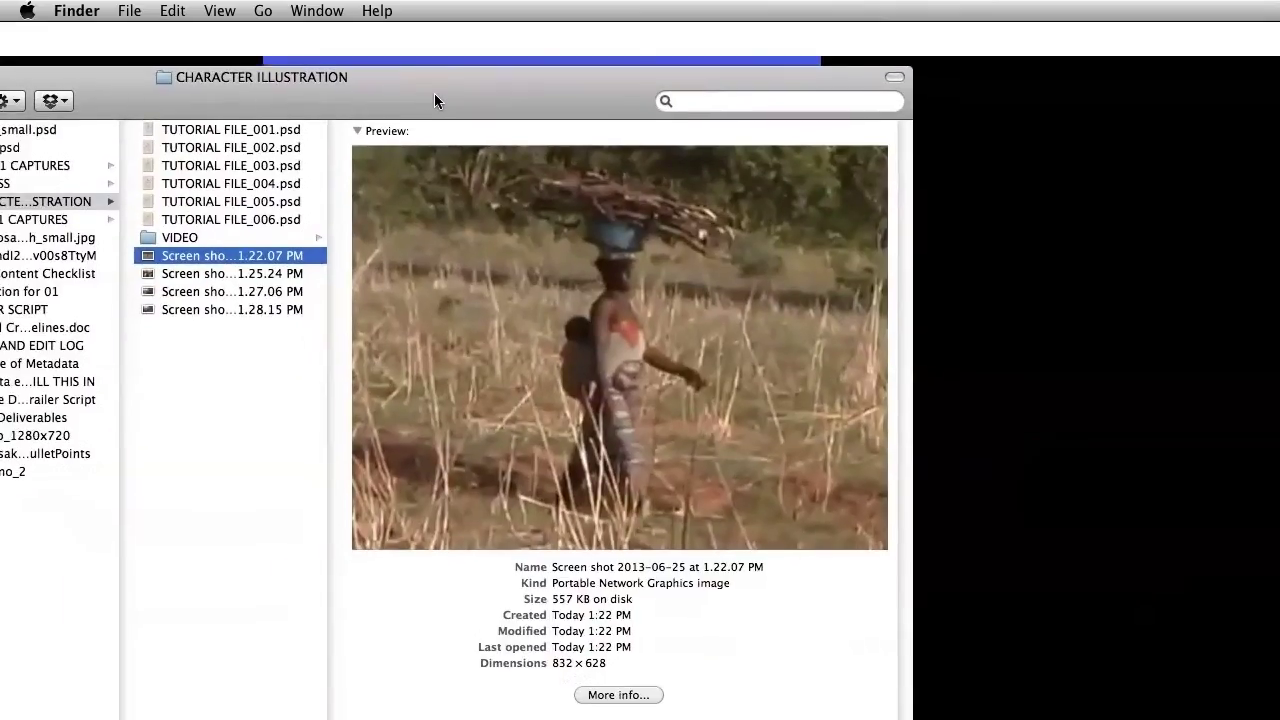
Preview the reference screen shots in the CHARACTER ILLUSTRATION folder in Finder, examining the figures' clothing and surroundings.
key(Down)
key(Down)
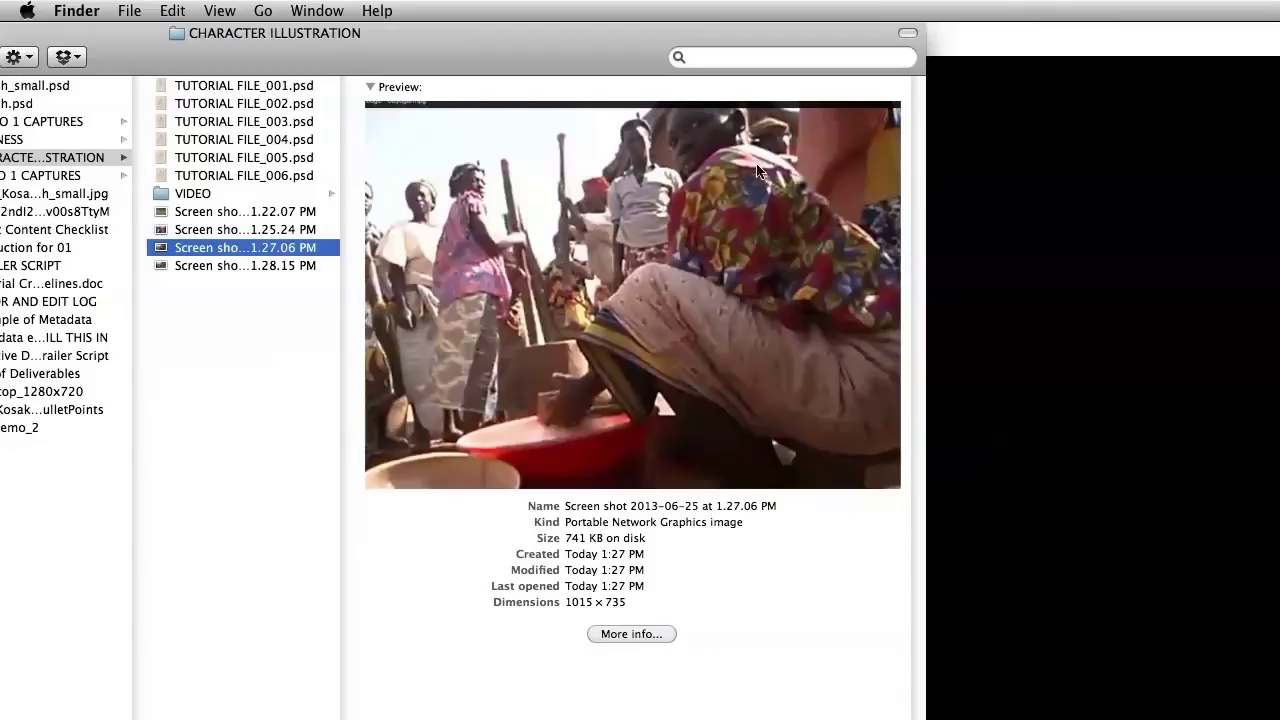
key(Down)
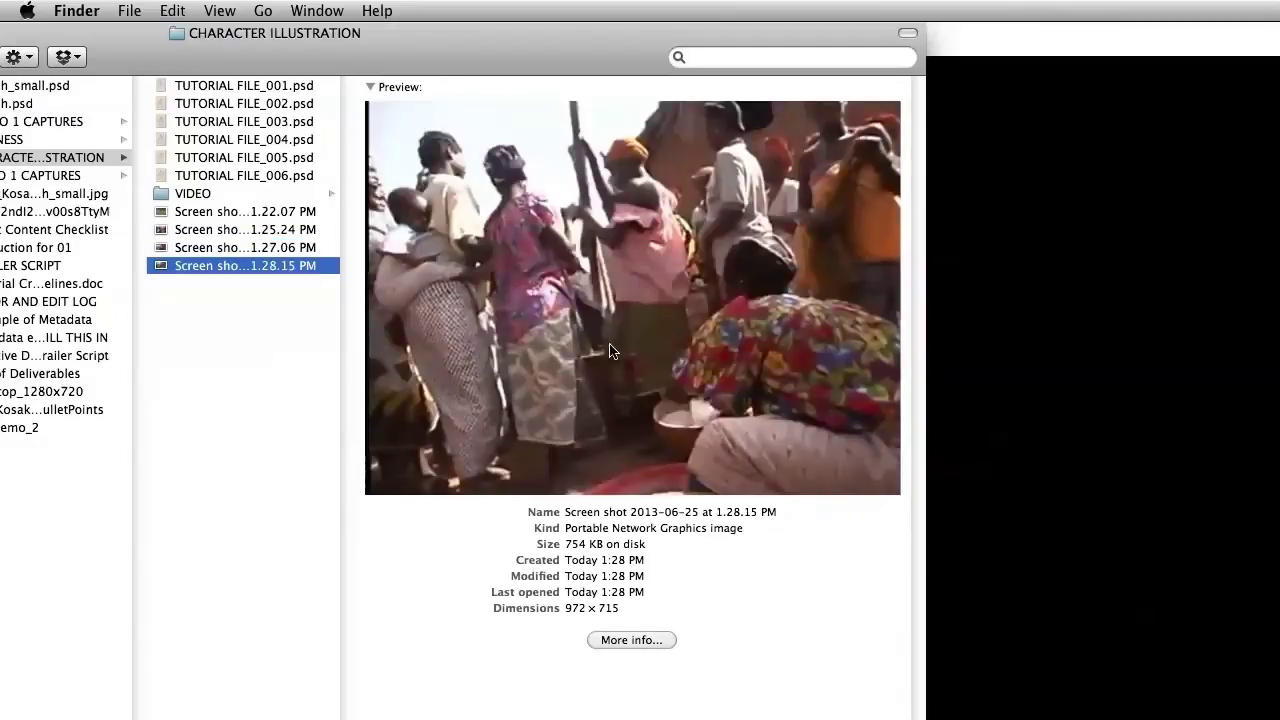
key(Up)
key(Up)
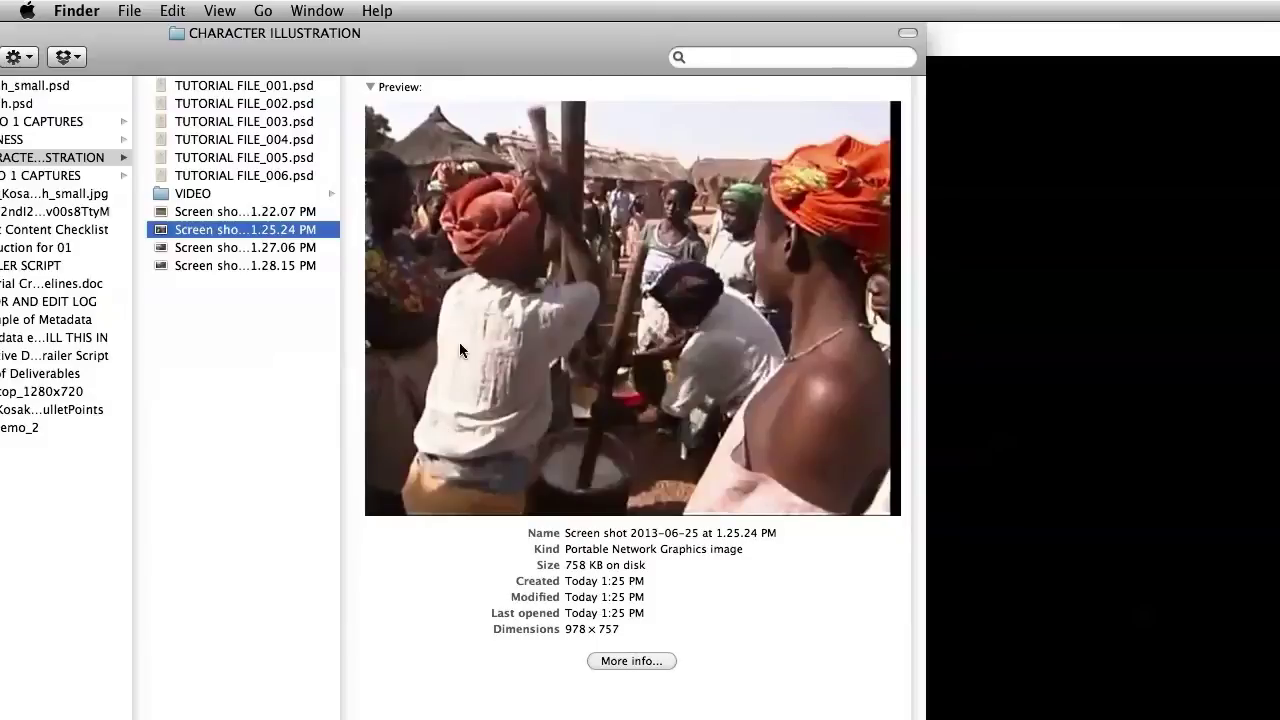
Review the remaining reference screen shots of villagers in Finder, noting their headwraps and patterned clothing, and return to the Photoshop painting.
key(Up)
key(Down)
key(Down)
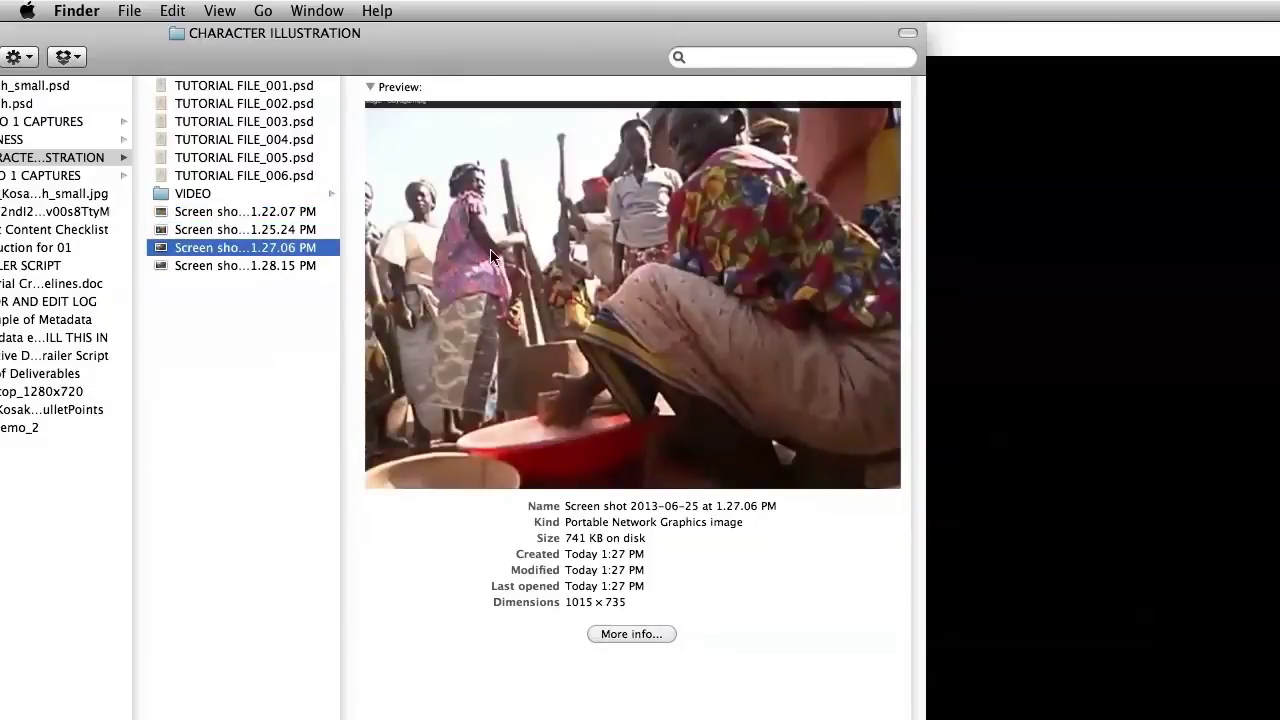
key(Down)
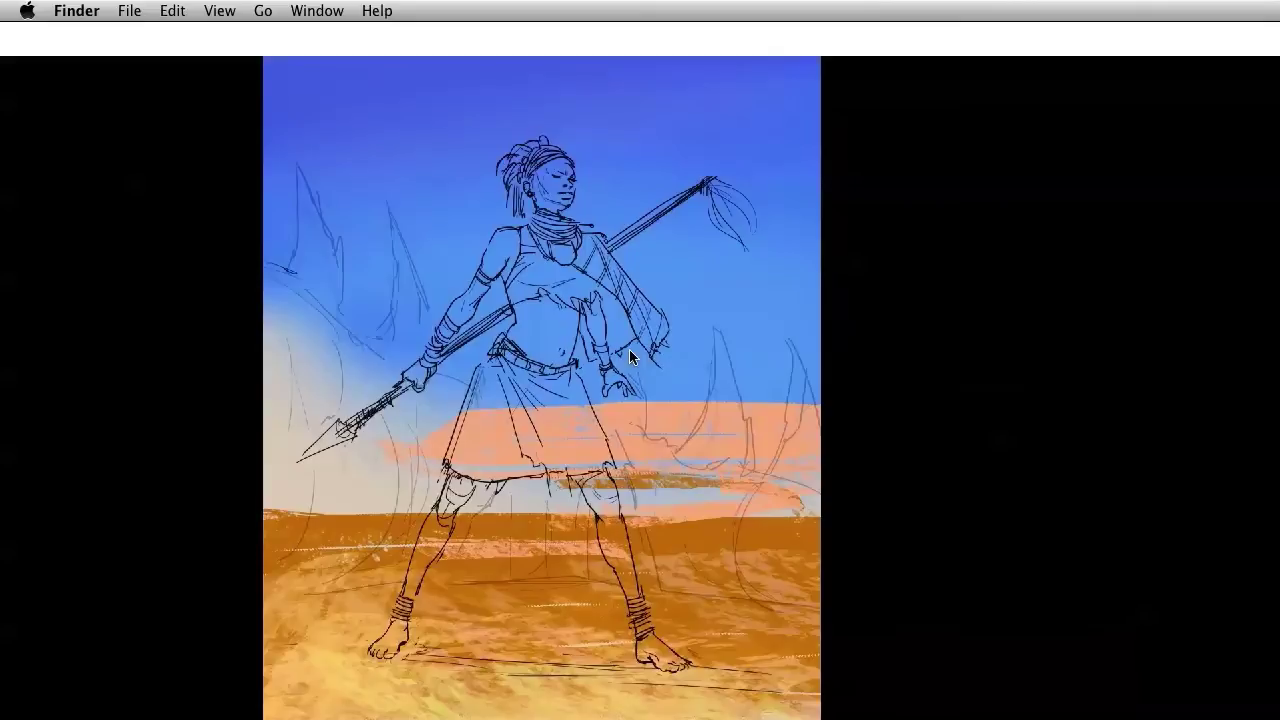
key(super+Tab)
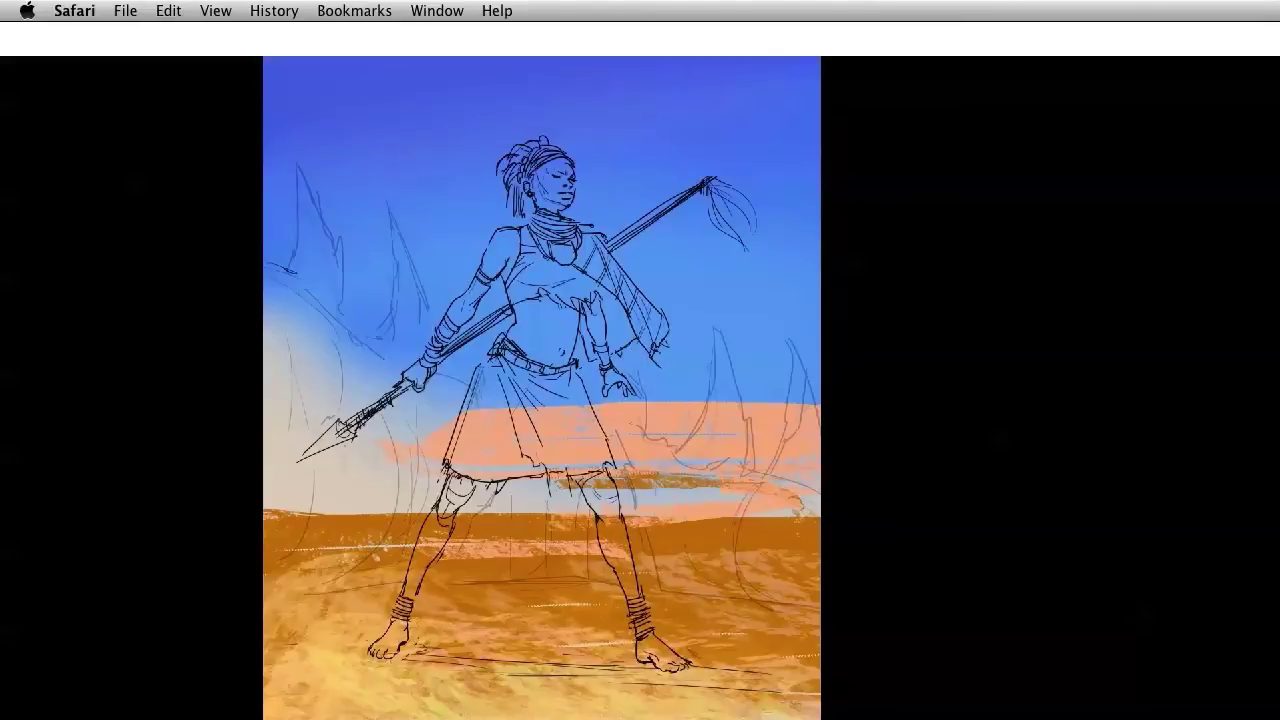
key(super+Tab)
Select the whole canvas, set the colour to brown RGB 136, 73, 14 and pick the 80 px spatter brush preset.
key(super+a)
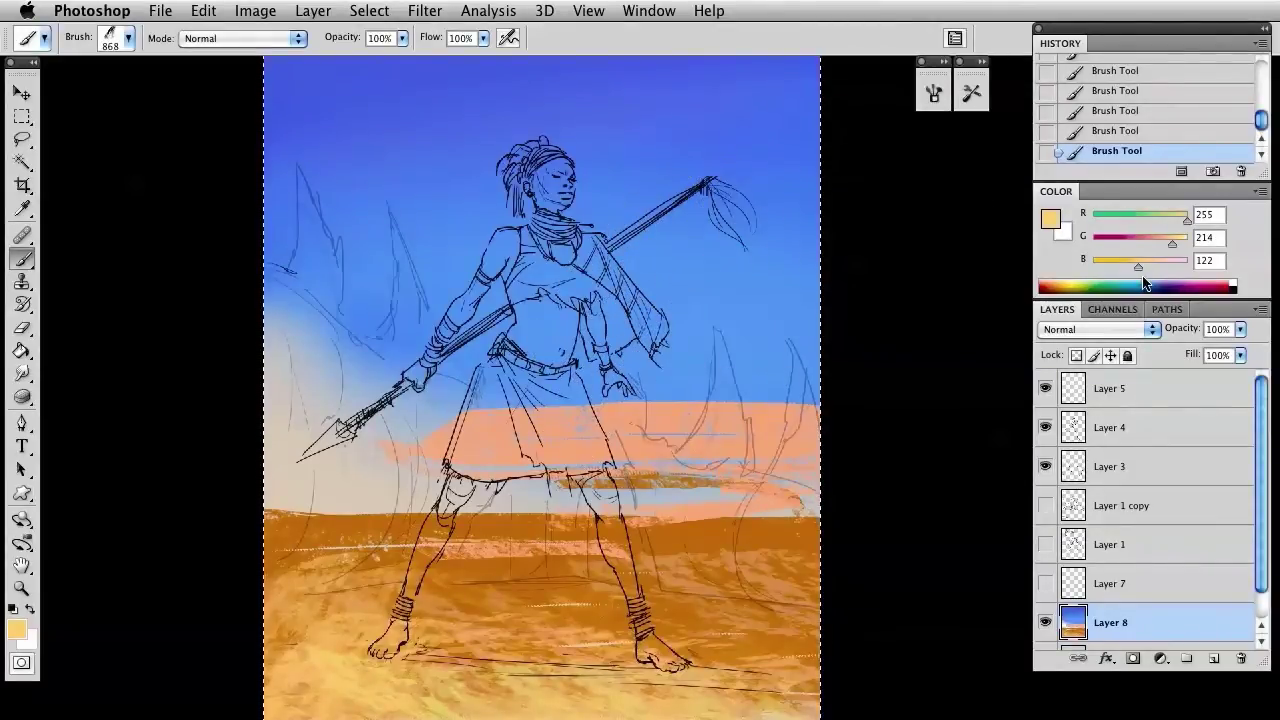
drag(1138, 265, 1098, 265)
drag(1171, 243, 1143, 243)
mouse_move(1186, 219)
mouse_down()
mouse_move(1121, 244)
mouse_move(1143, 220)
mouse_up()
right_click(688, 380)
click(748, 577)
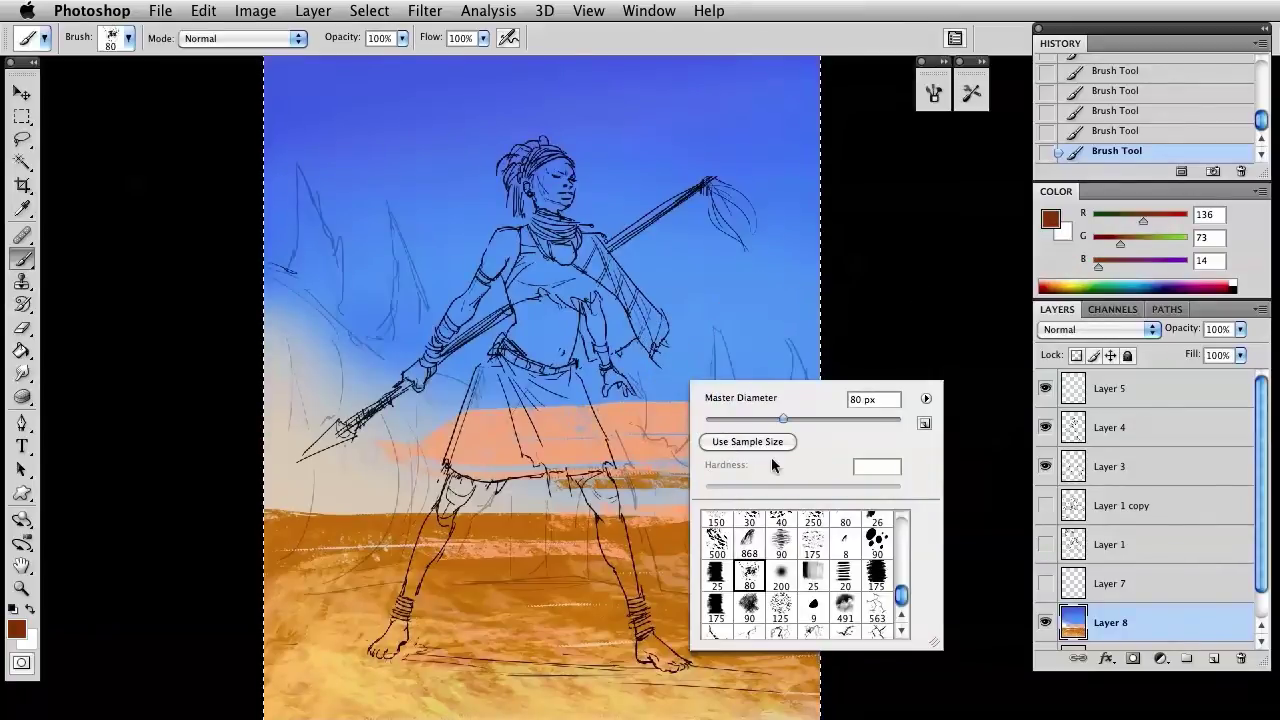
key(Return)
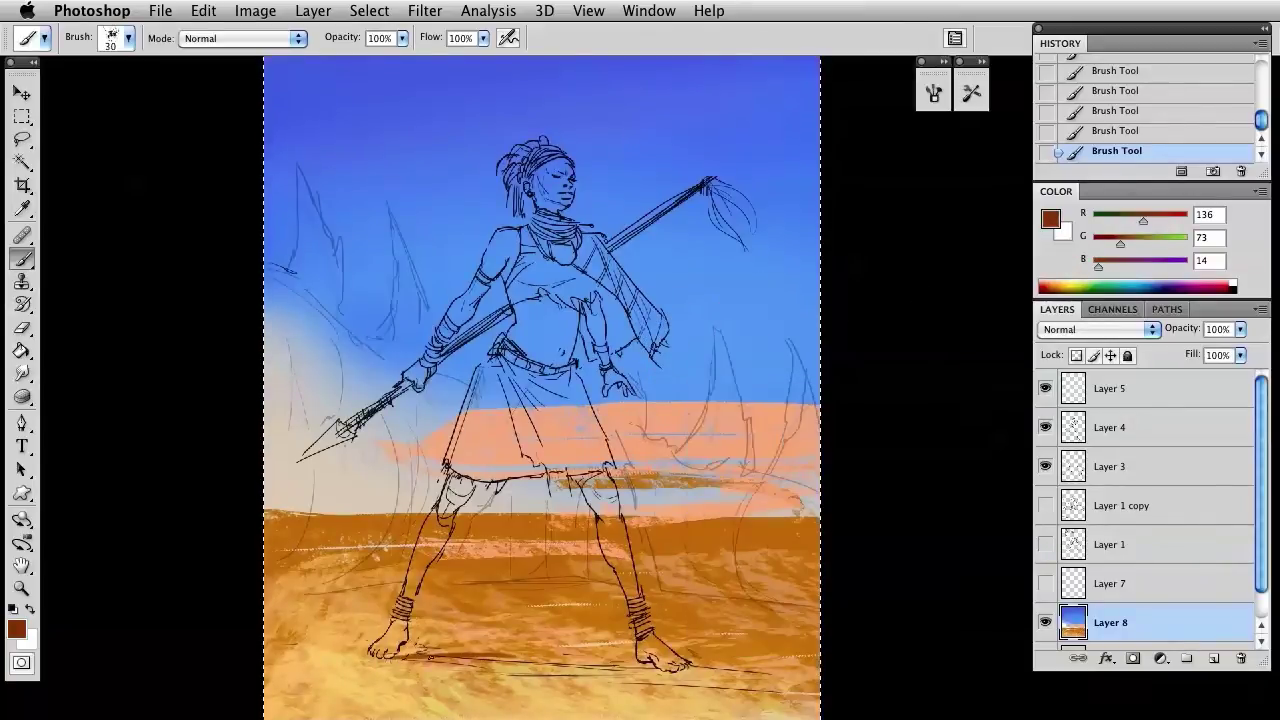
Paint a brown cast shadow on the ground from the warrior's feet to the canvas's right edge, using brush sizes from 30 to 70 px.
mouse_move(393, 650)
mouse_down()
mouse_move(476, 672)
mouse_move(960, 716)
mouse_up()
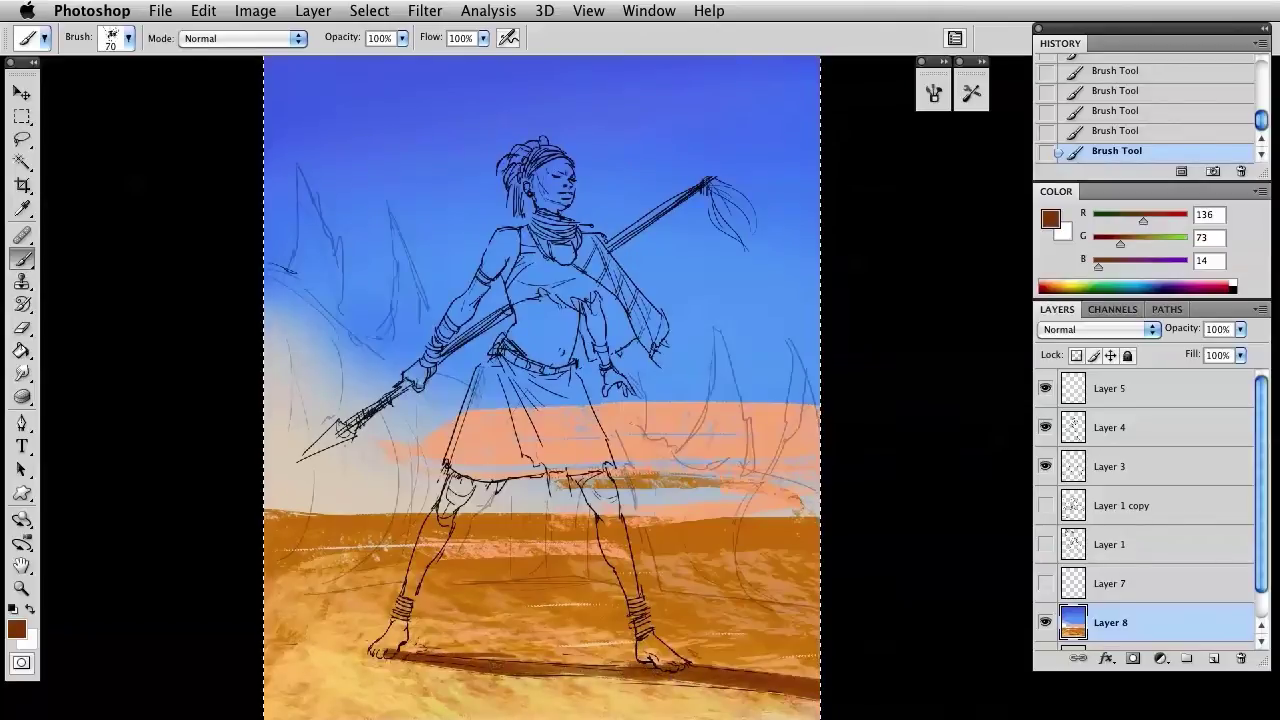
drag(405, 660, 808, 705)
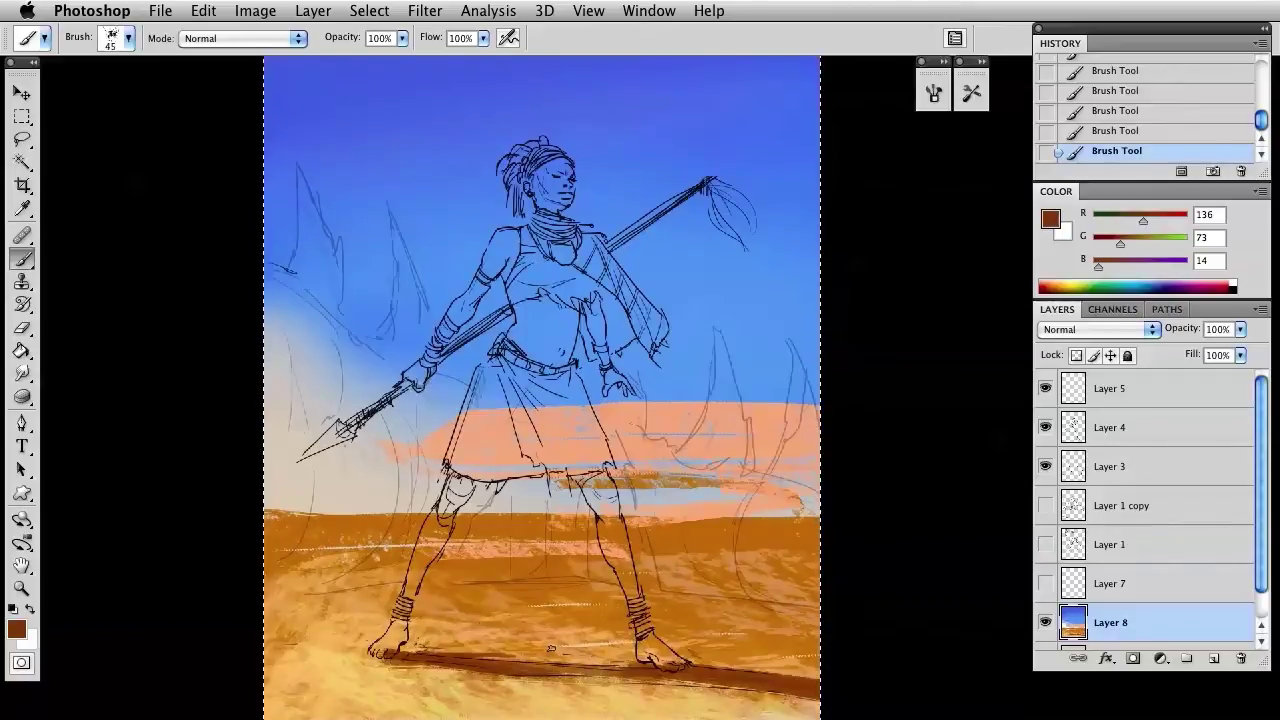
drag(550, 648, 672, 658)
drag(593, 653, 875, 676)
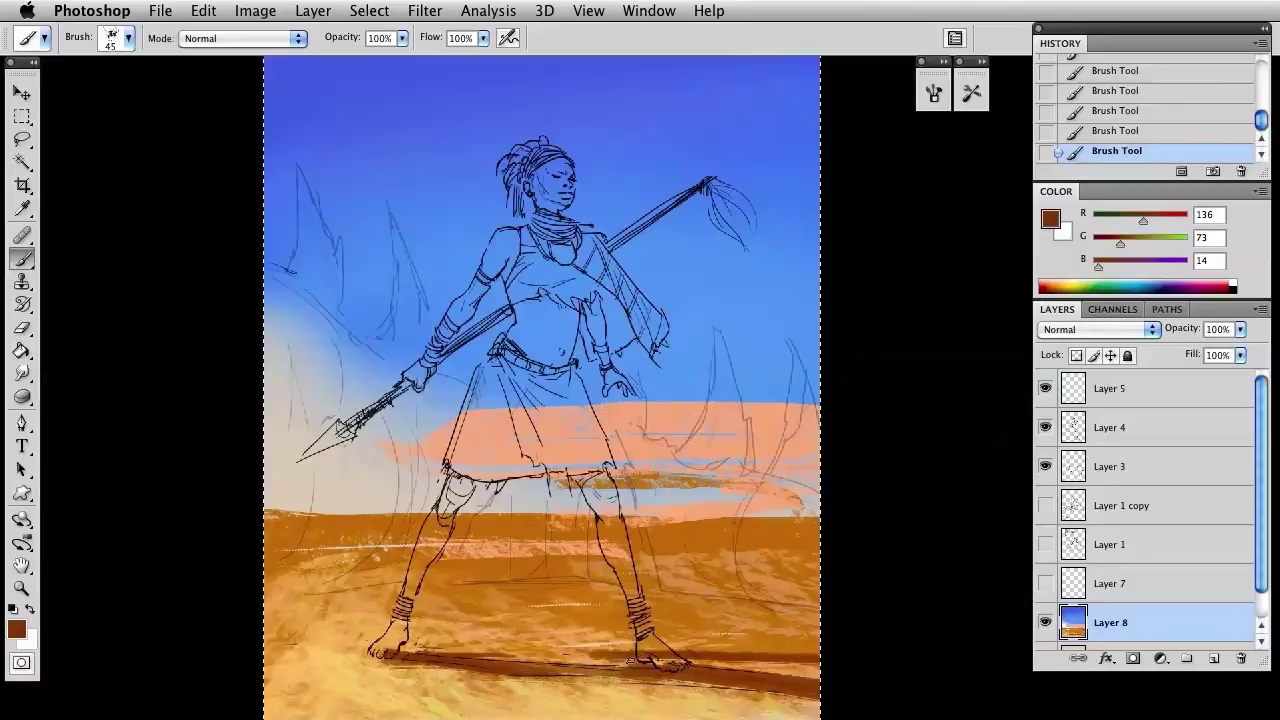
drag(500, 654, 628, 650)
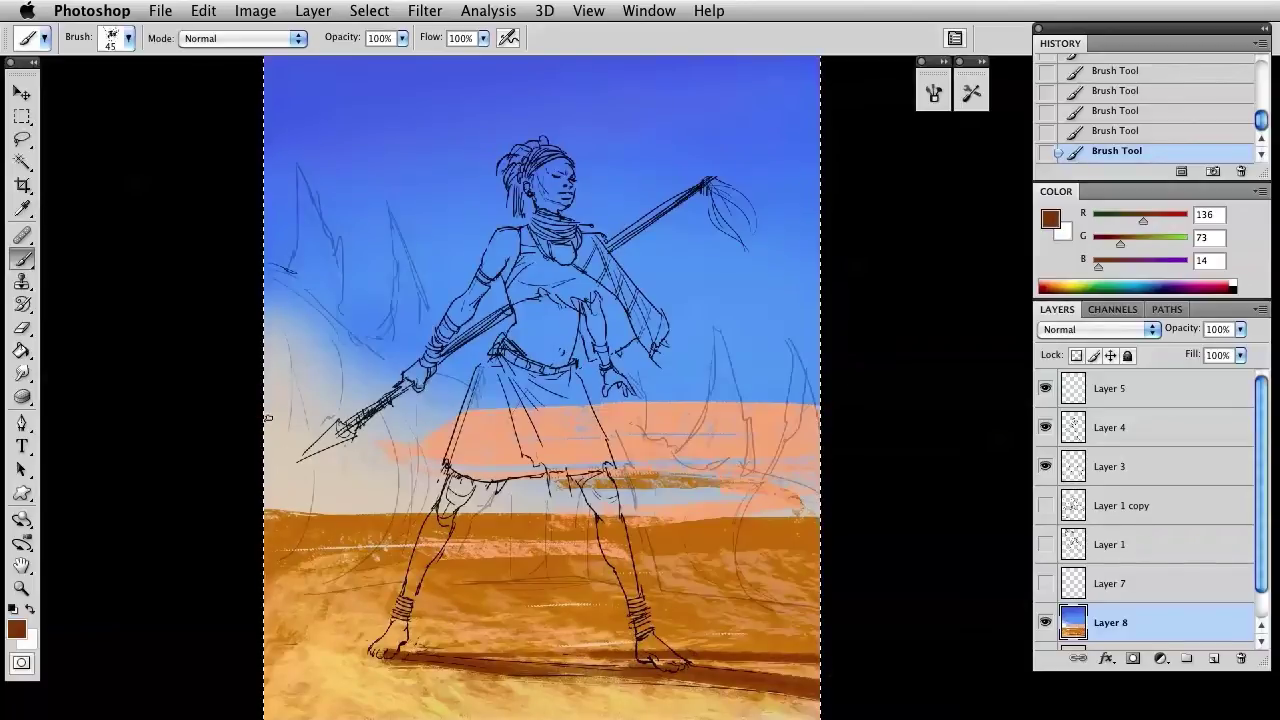
drag(465, 681, 768, 688)
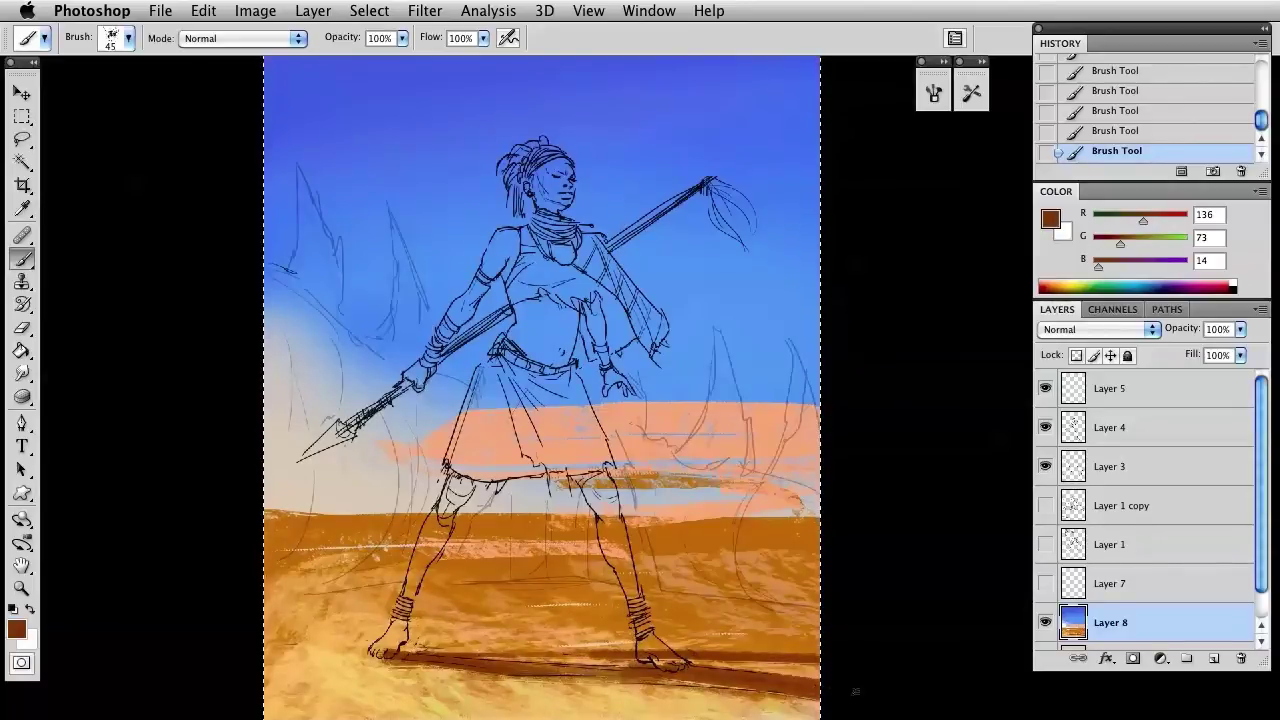
mouse_move(630, 657)
mouse_down()
mouse_move(894, 708)
mouse_move(450, 650)
mouse_up()
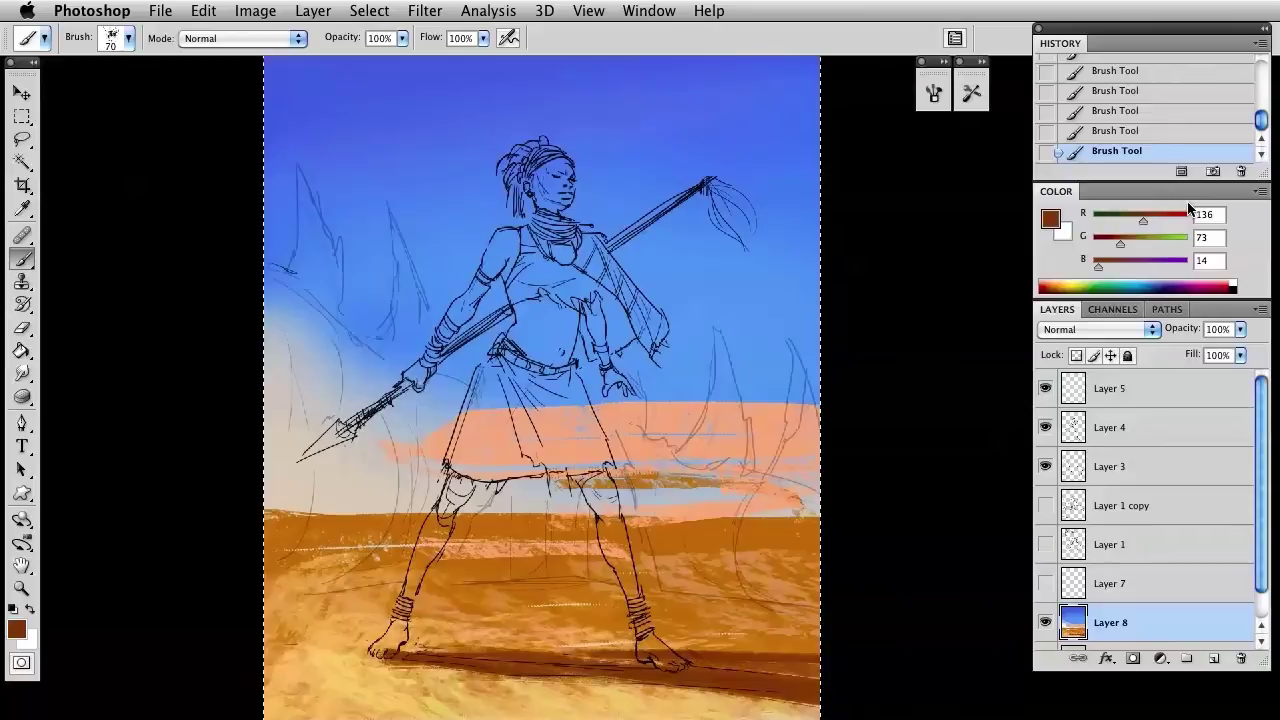
Set red to 106, switch to the soft 200 px brush and soften the cast shadow's far end in the lower right of the painting.
click(1132, 216)
right_click(598, 540)
double_click(694, 712)
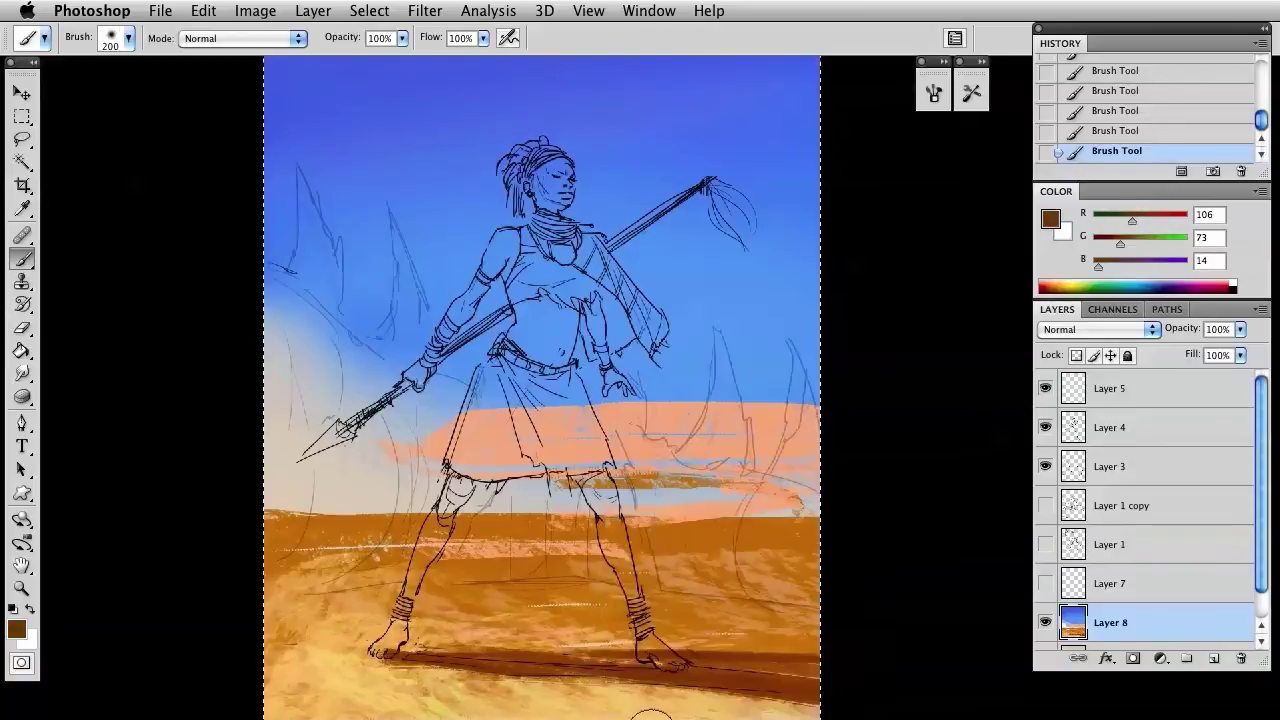
drag(864, 692, 614, 700)
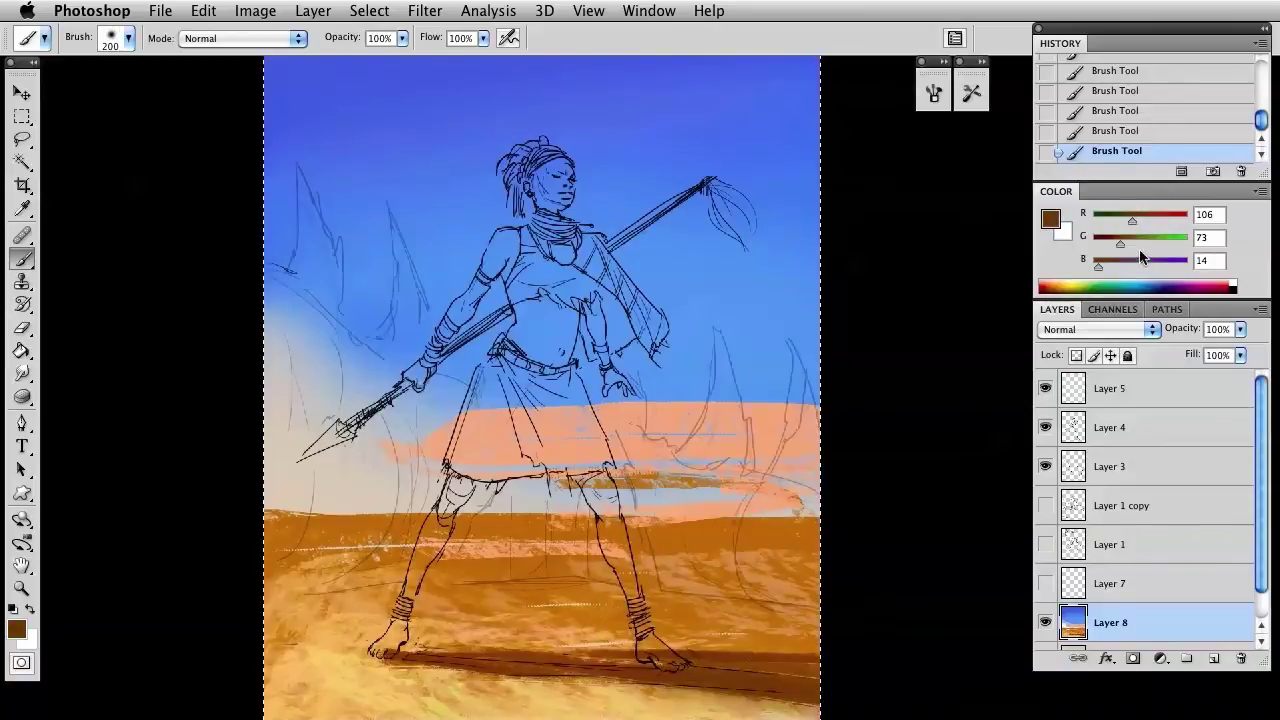
Darken the cast shadow around the feet with dark brown RGB 84, 49, 14, reducing the soft brush from 70 to 35 px.
key(bracketleft)
key(bracketleft)
key(bracketleft)
key(bracketleft)
key(bracketleft)
drag(1119, 242, 1110, 242)
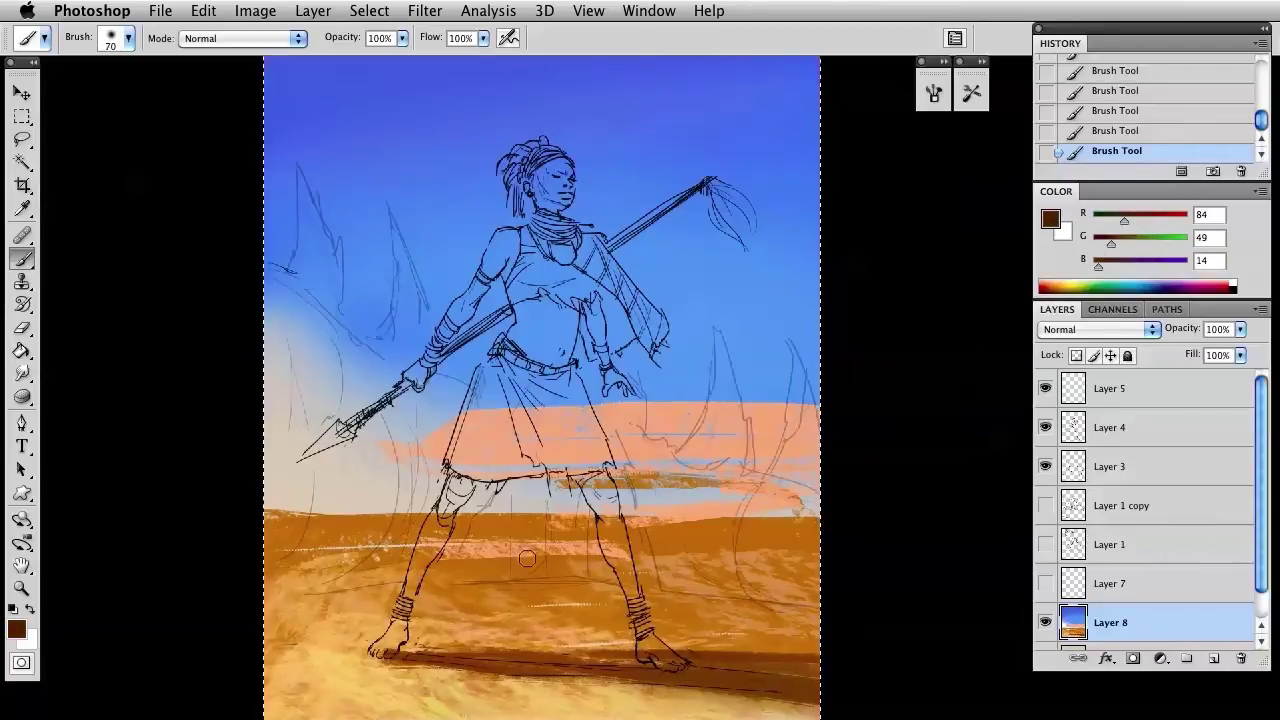
mouse_move(527, 558)
mouse_down()
mouse_move(543, 449)
mouse_move(514, 531)
mouse_move(520, 393)
mouse_up()
key(bracketleft)
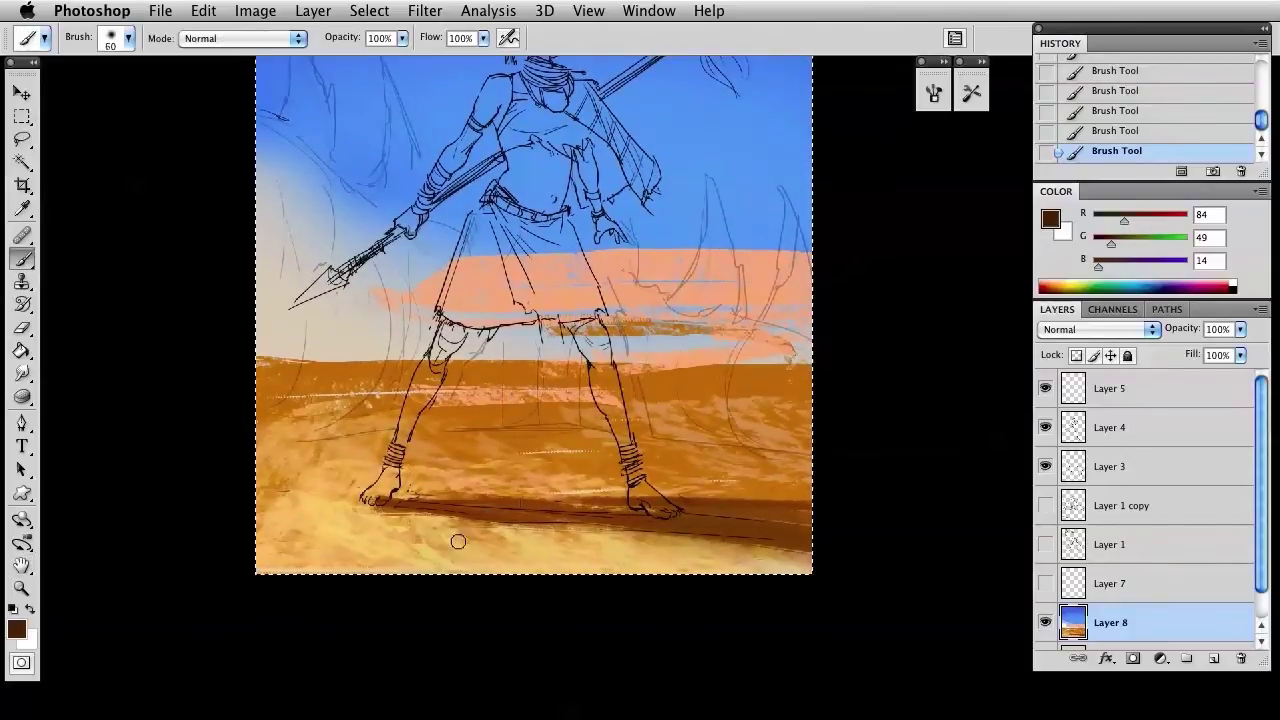
key(bracketleft)
key(bracketleft)
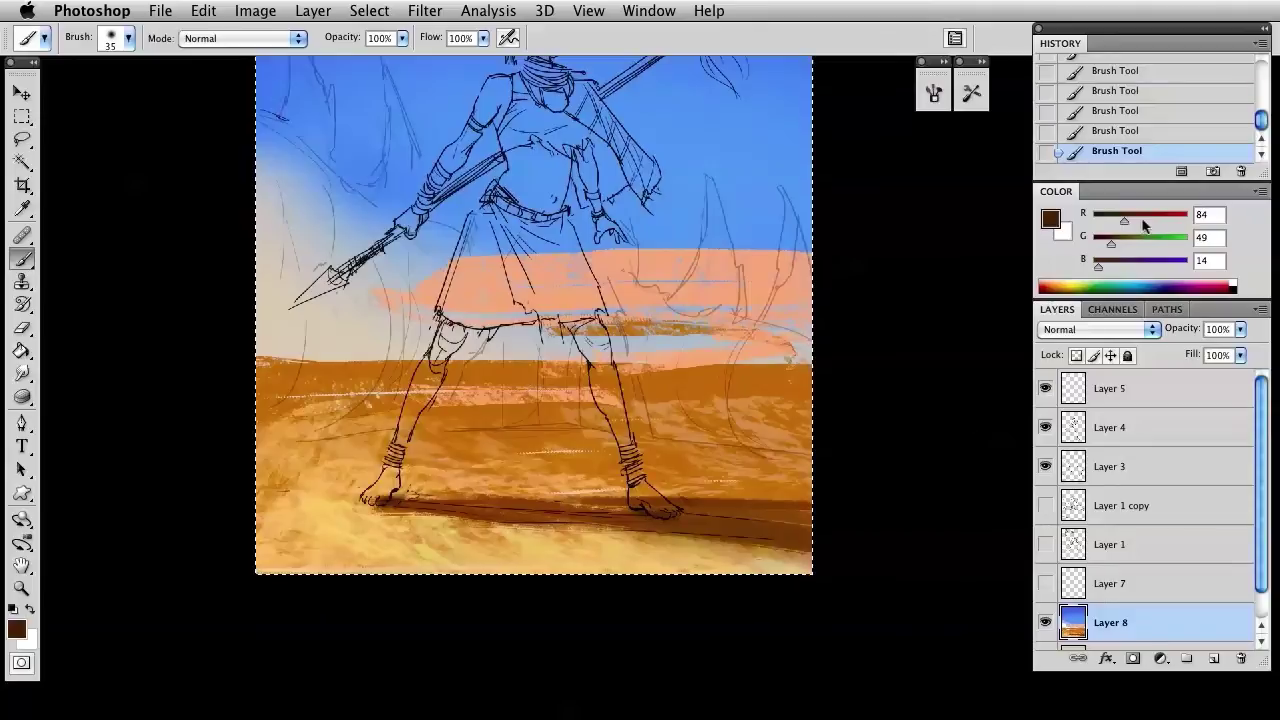
Set the colour to very dark red RGB 52, 0, 0 and paint contact shadows under both feet with a 40 px brush.
drag(1143, 221, 1138, 220)
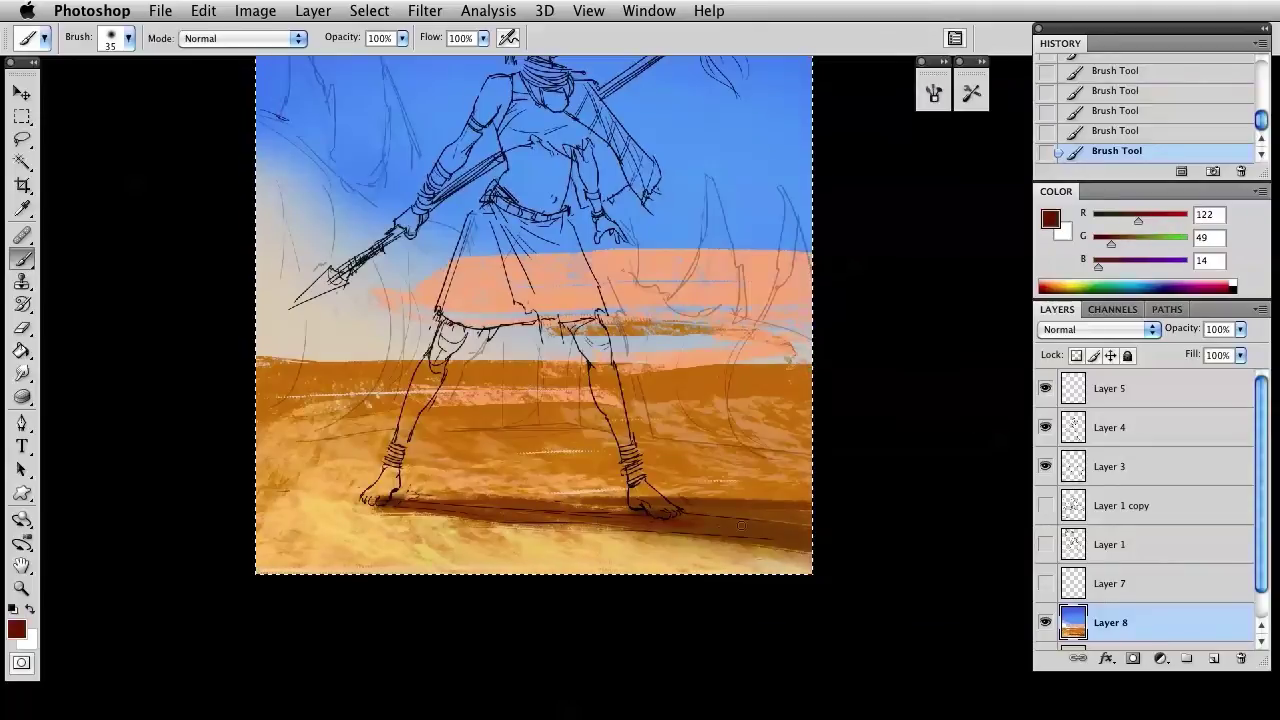
drag(1099, 264, 1093, 264)
mouse_move(1111, 243)
mouse_down()
mouse_move(1093, 243)
mouse_move(1112, 220)
mouse_up()
key(bracketright)
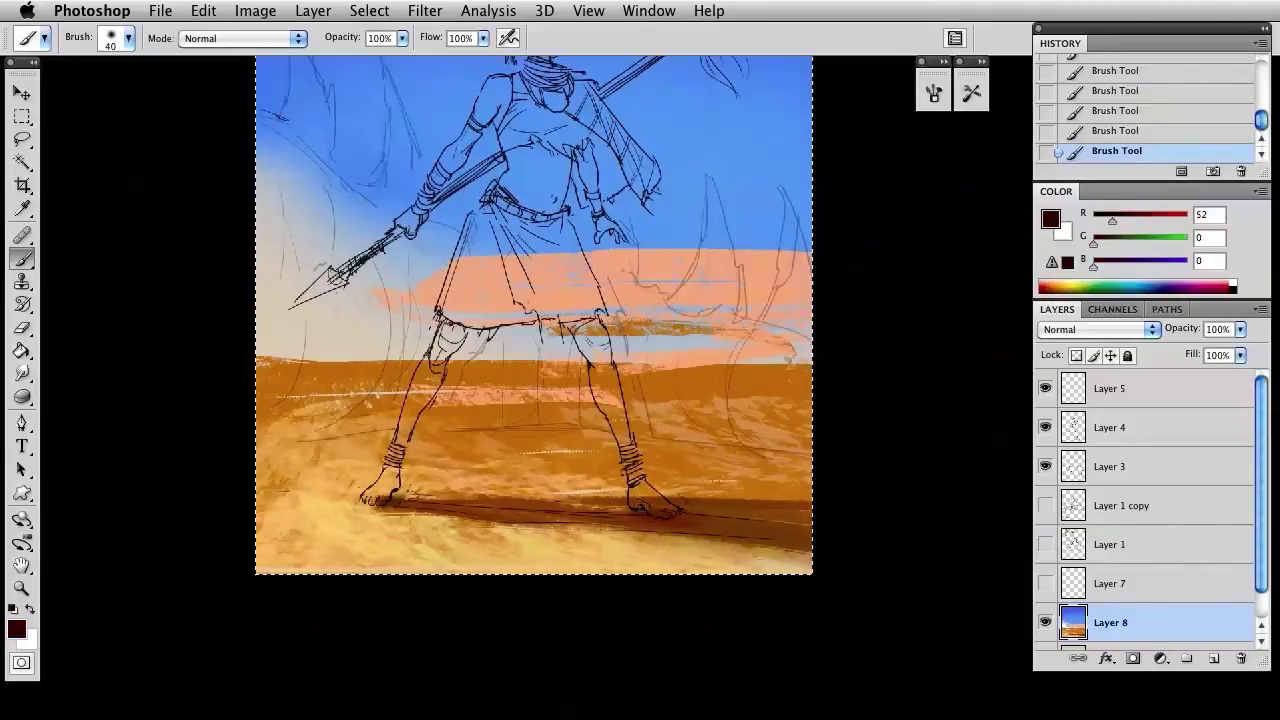
drag(636, 508, 702, 522)
drag(416, 500, 376, 494)
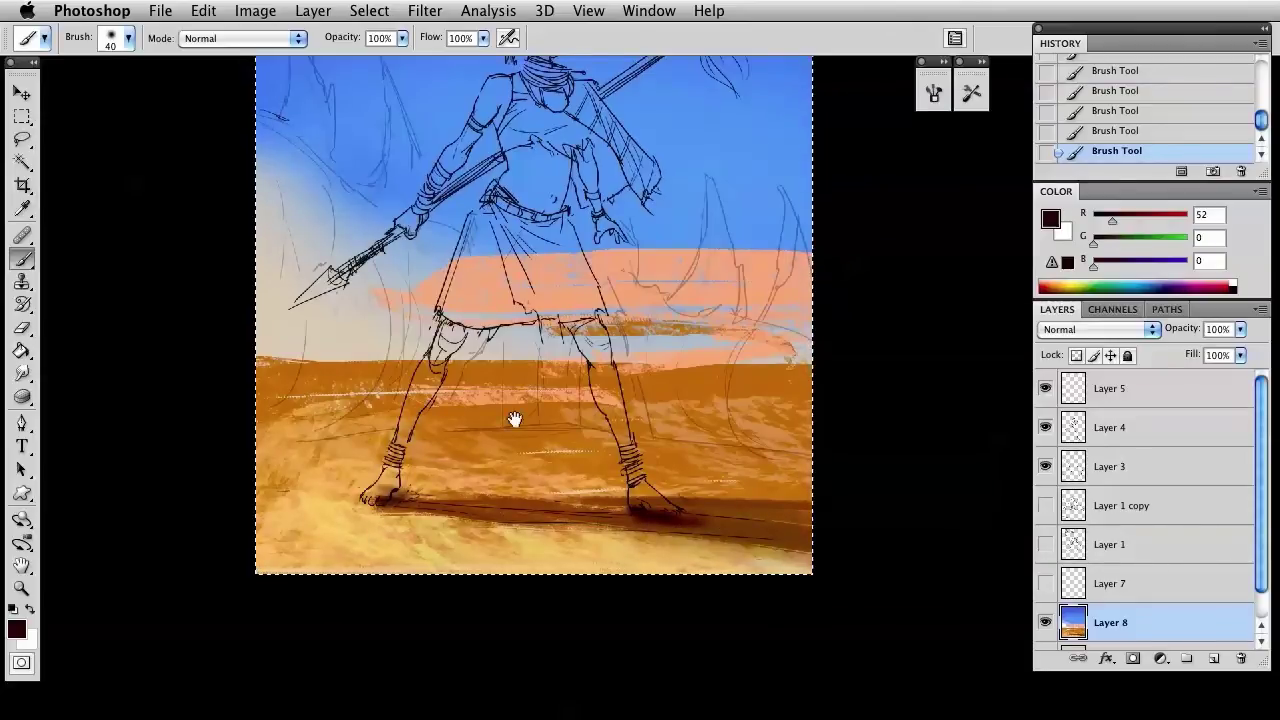
Paint a soft 60 px stroke in brown RGB 81, 49, 0 across the ground behind the warrior's front leg.
drag(514, 420, 483, 496)
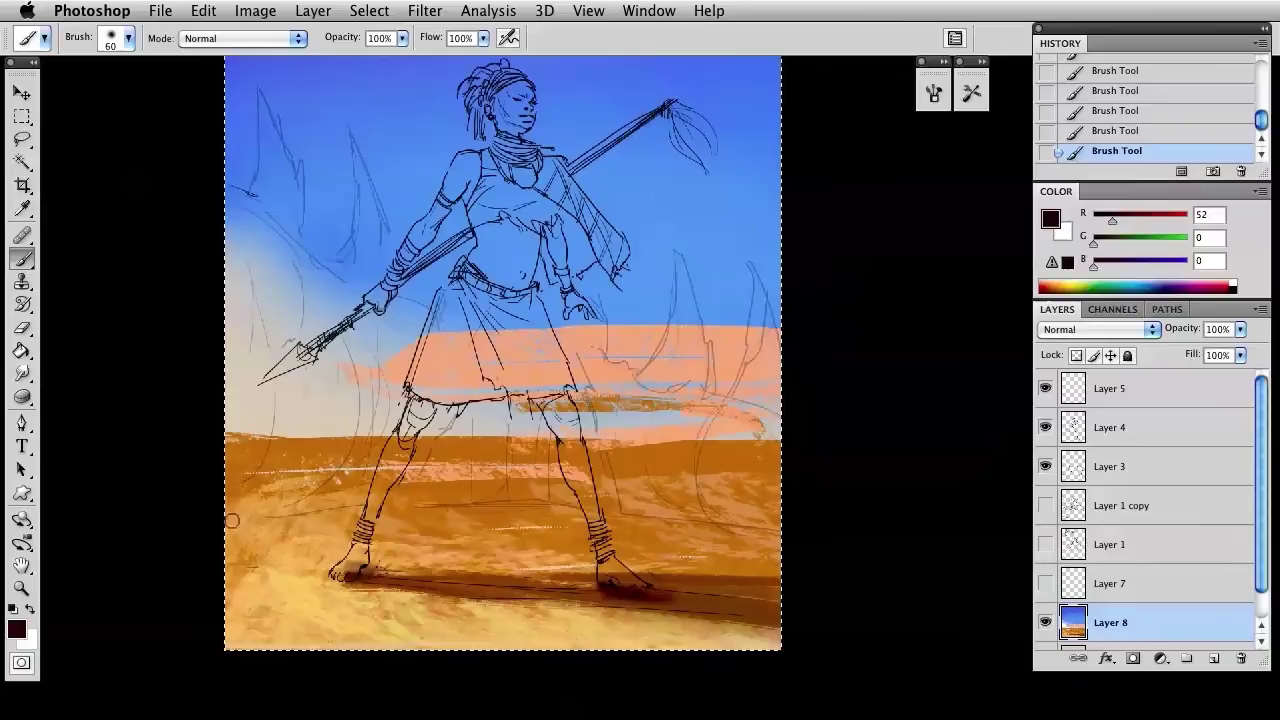
drag(1093, 244, 1110, 244)
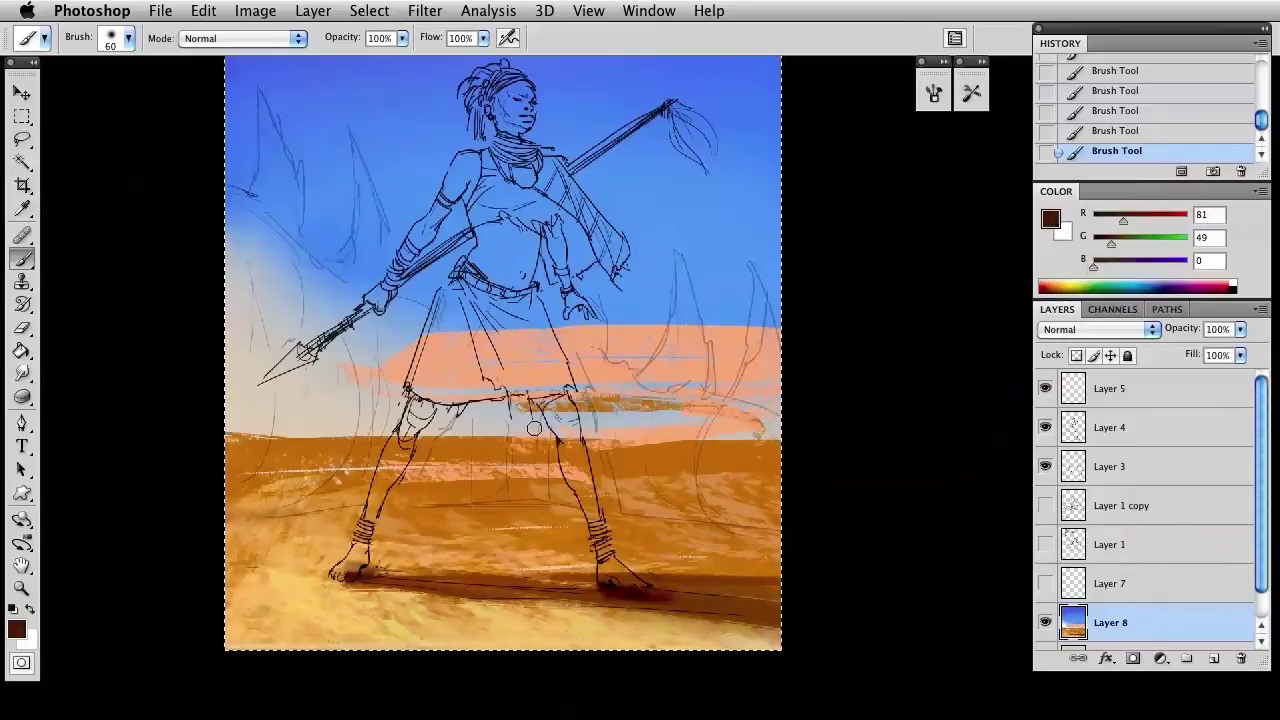
drag(229, 512, 490, 500)
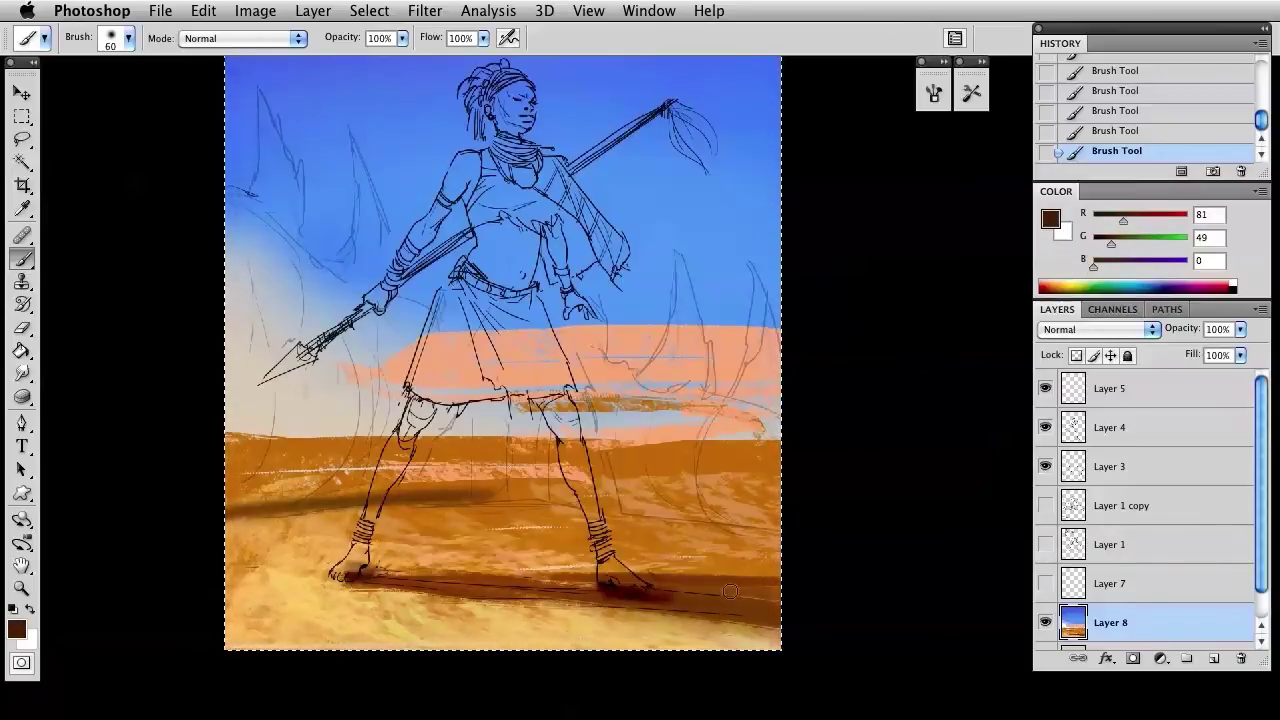
Set the colour to reddish brown RGB 144, 54, 15 and paint a broad band across the ground behind the legs, enlarging the brush to 90 px.
alt+click(778, 553)
drag(1120, 243, 1146, 219)
key(b)
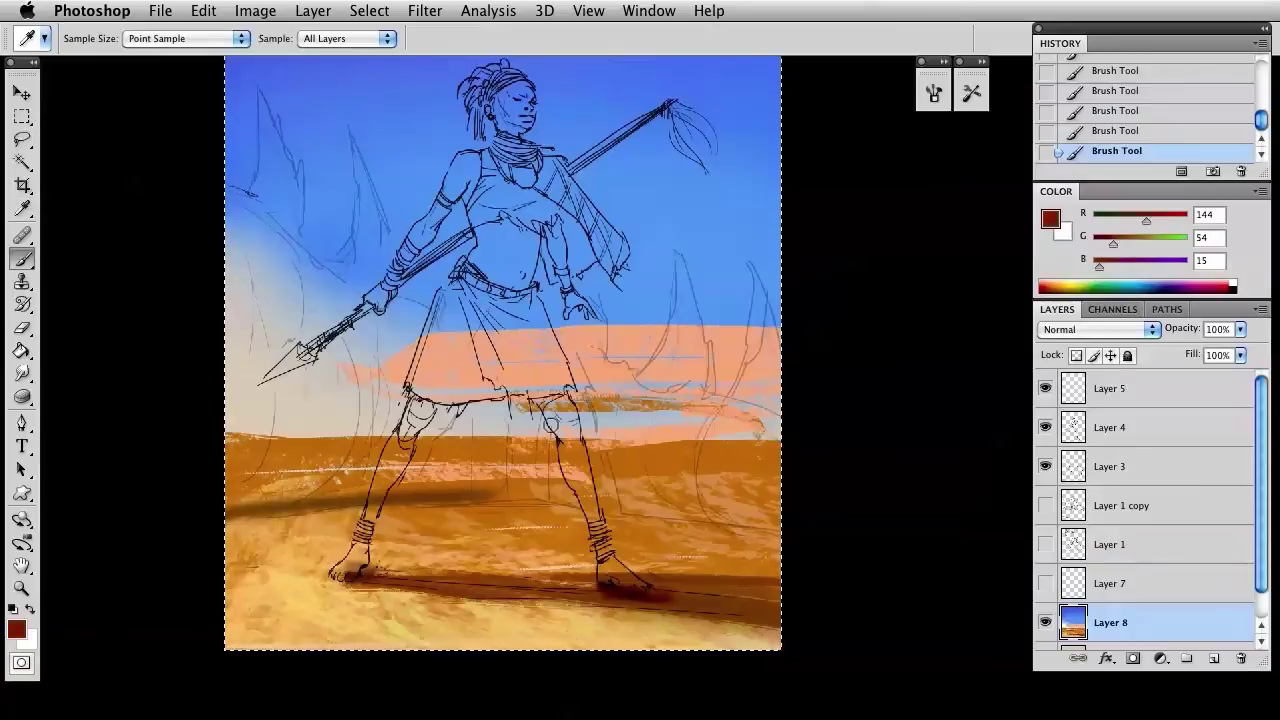
drag(229, 514, 500, 496)
mouse_move(500, 496)
mouse_down()
mouse_move(171, 525)
mouse_move(574, 511)
mouse_move(190, 531)
mouse_move(573, 522)
mouse_up()
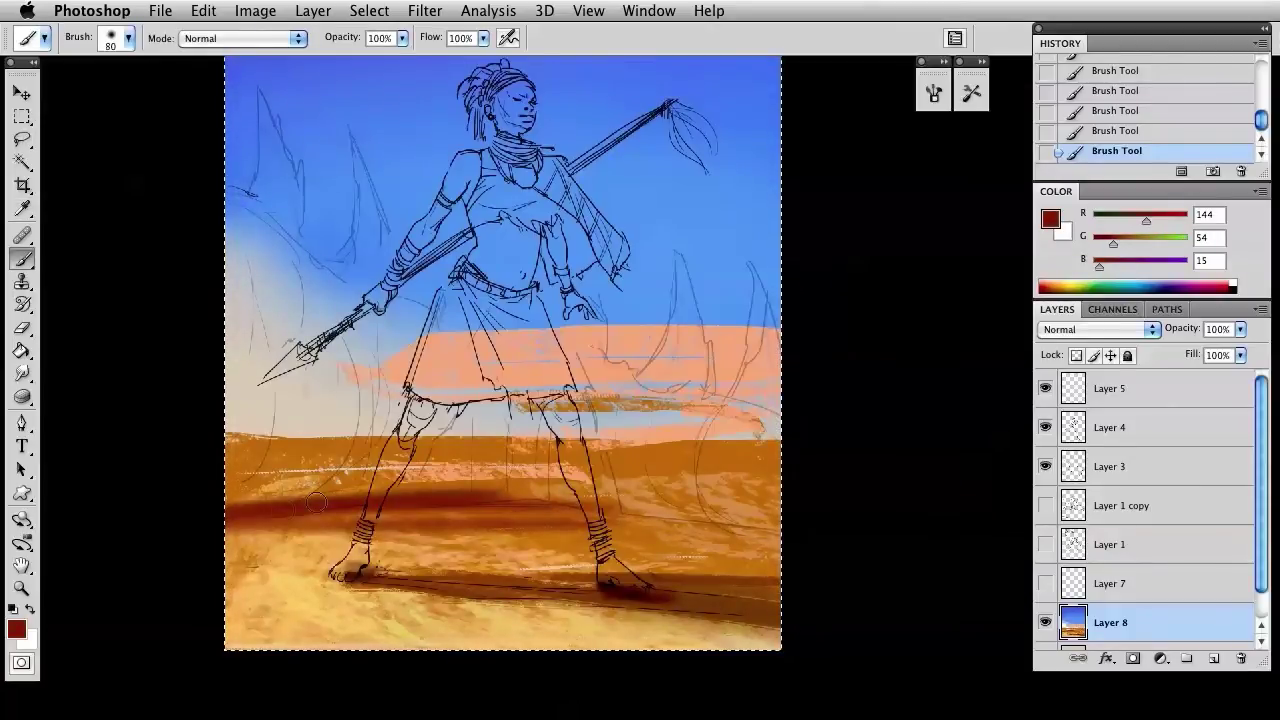
key(])
mouse_move(312, 512)
mouse_down()
mouse_move(800, 549)
mouse_move(619, 504)
mouse_move(698, 527)
mouse_move(332, 501)
mouse_move(347, 507)
mouse_move(312, 539)
mouse_move(882, 567)
mouse_up()
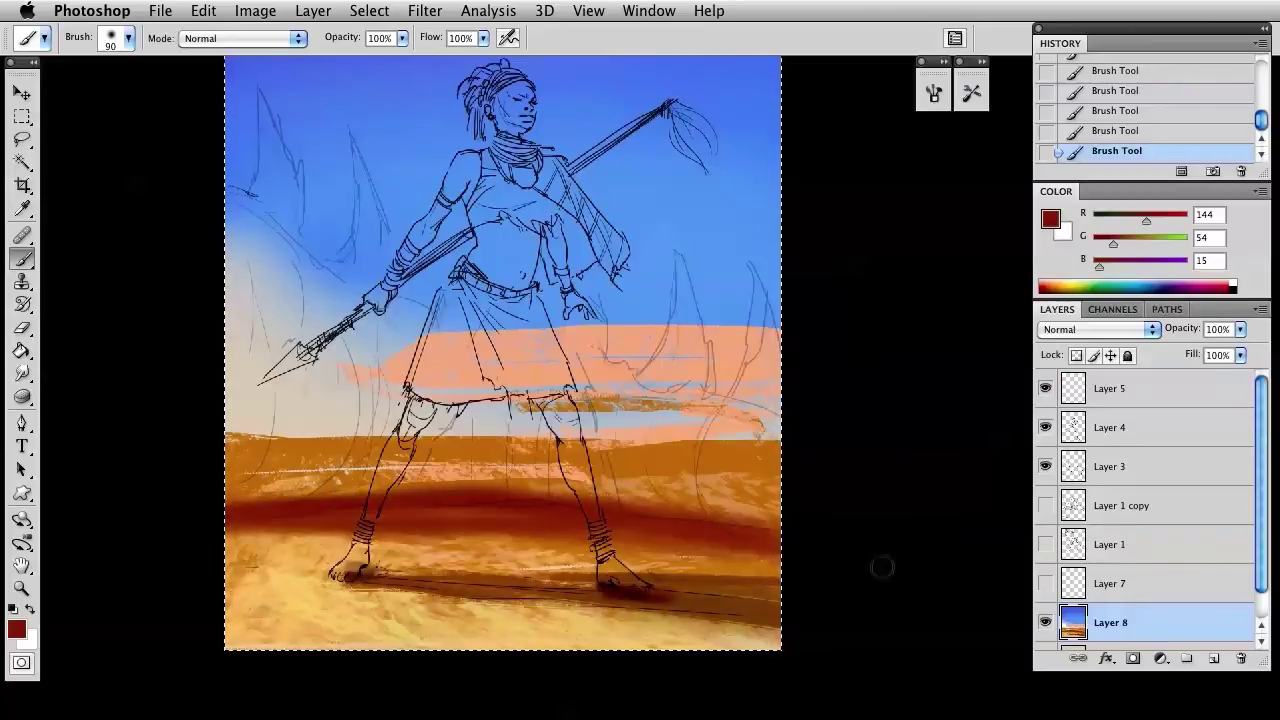
Deepen the reddish ground band's centre with dark brown RGB 65, 41, 15 and near-black RGB 41, 27, 15 strokes.
drag(1113, 252, 1117, 219)
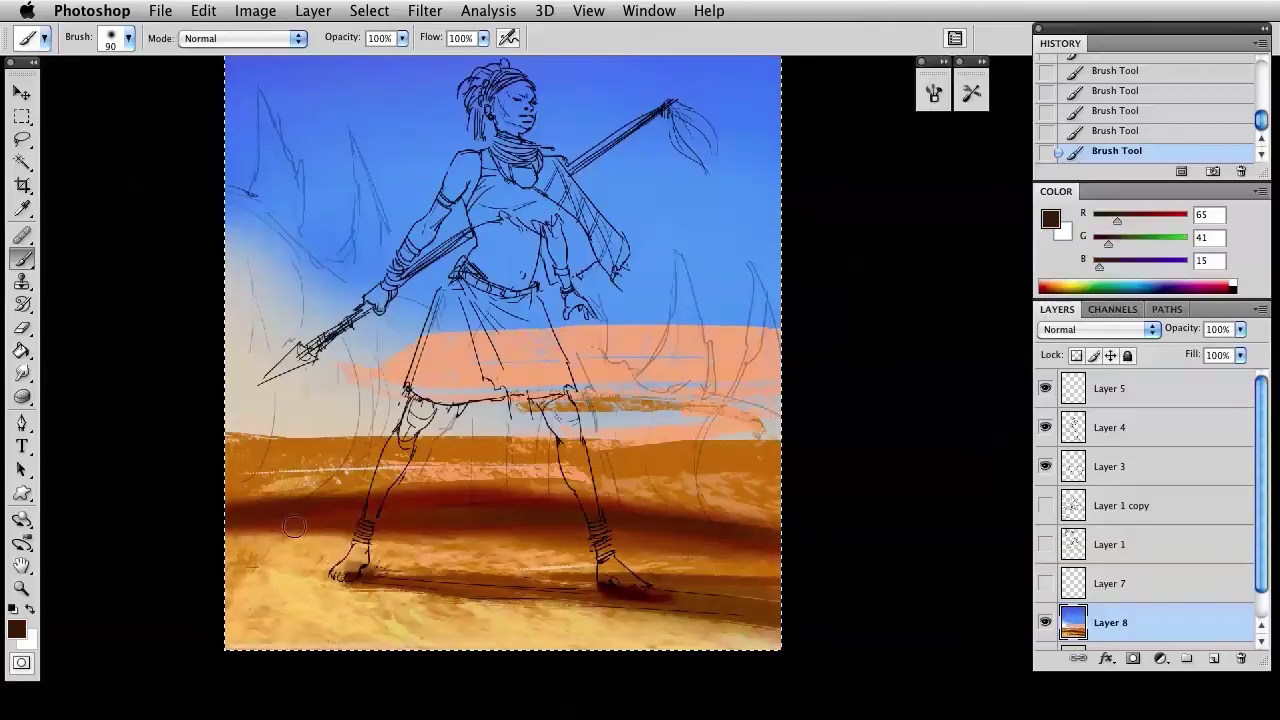
drag(300, 492, 500, 491)
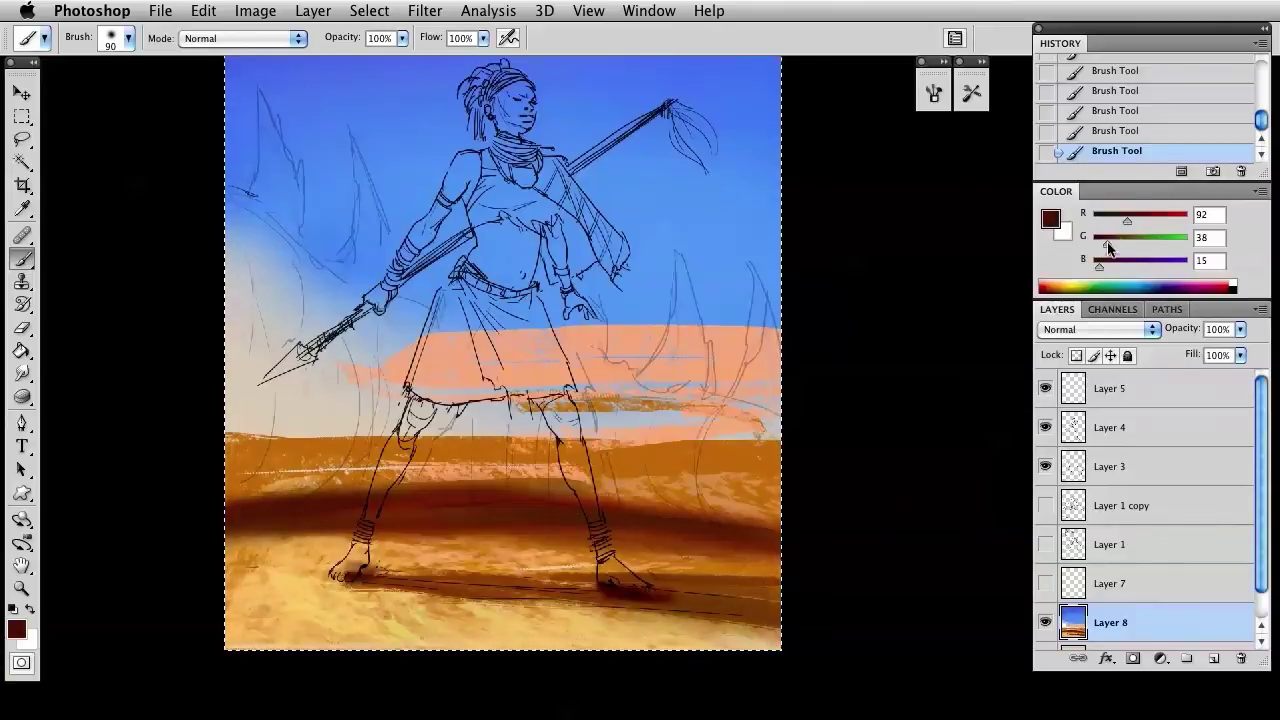
drag(1108, 248, 1105, 248)
drag(1127, 221, 1108, 228)
drag(446, 505, 322, 507)
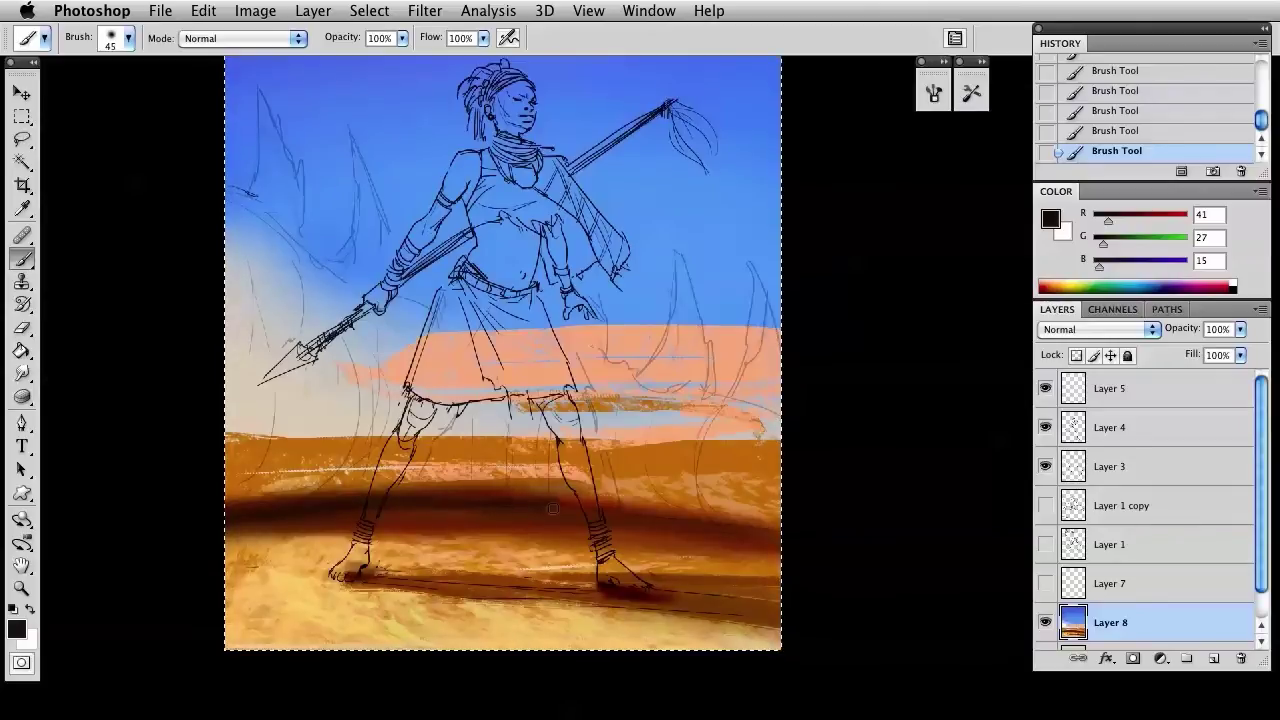
Add finer dark strokes and small specks over the foreground ground, reducing the brush to 8 px, and save the document.
drag(552, 508, 732, 567)
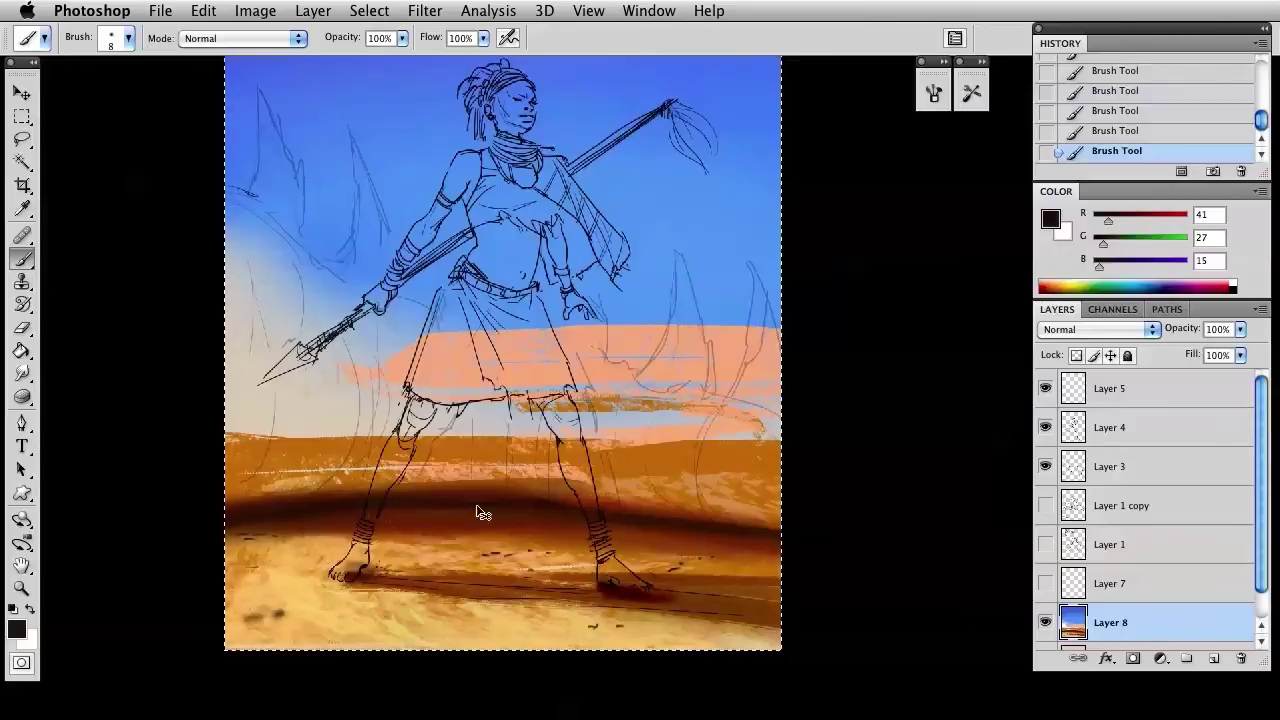
key(super+s)
drag(715, 447, 743, 504)
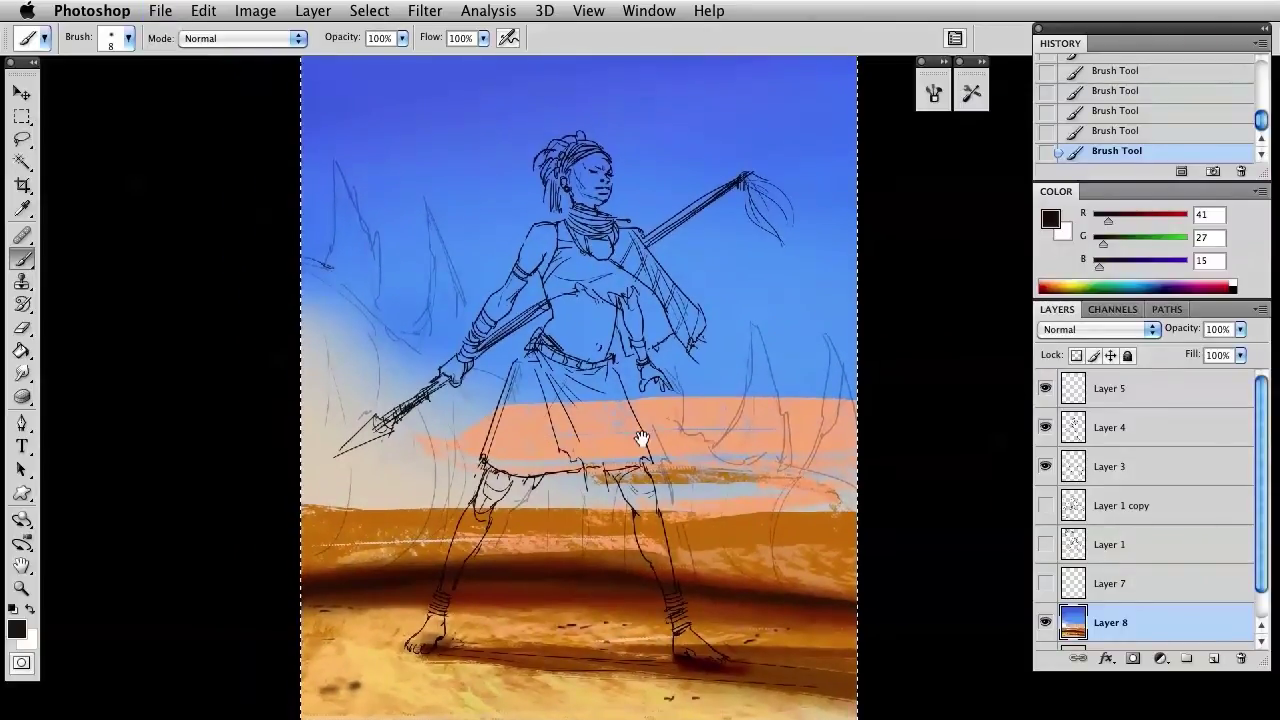
drag(489, 346, 504, 303)
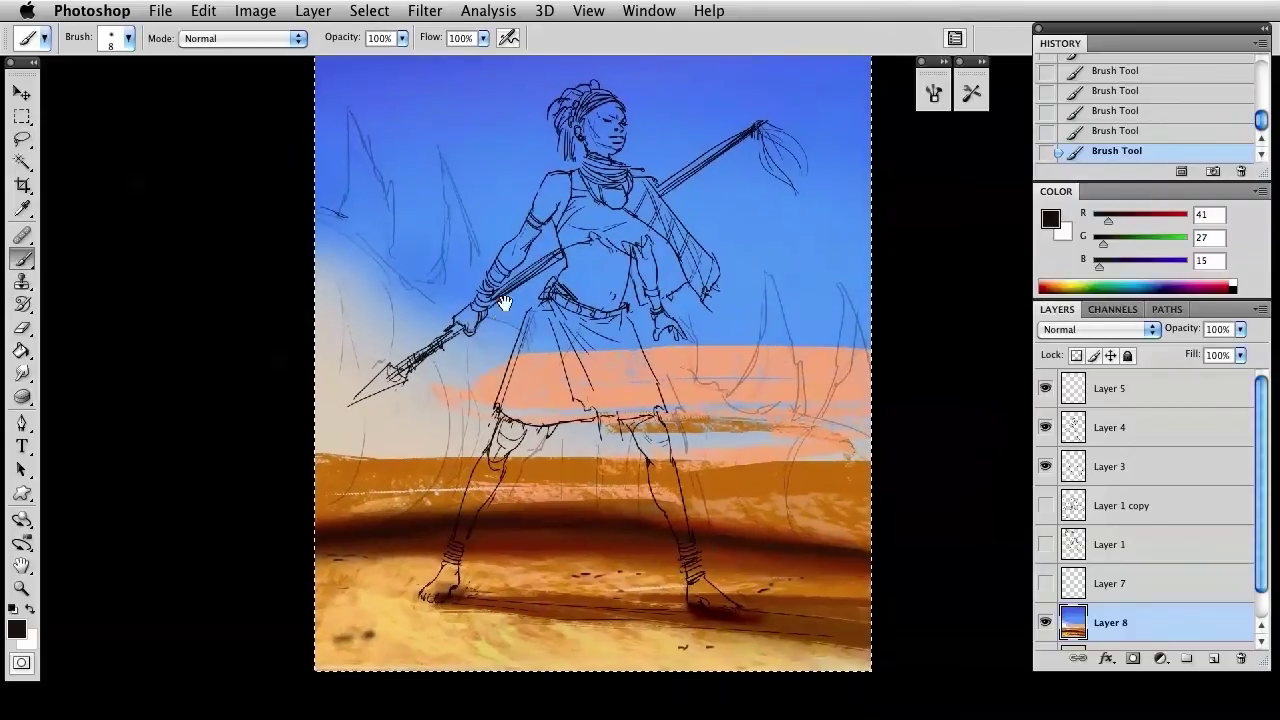
key(i)
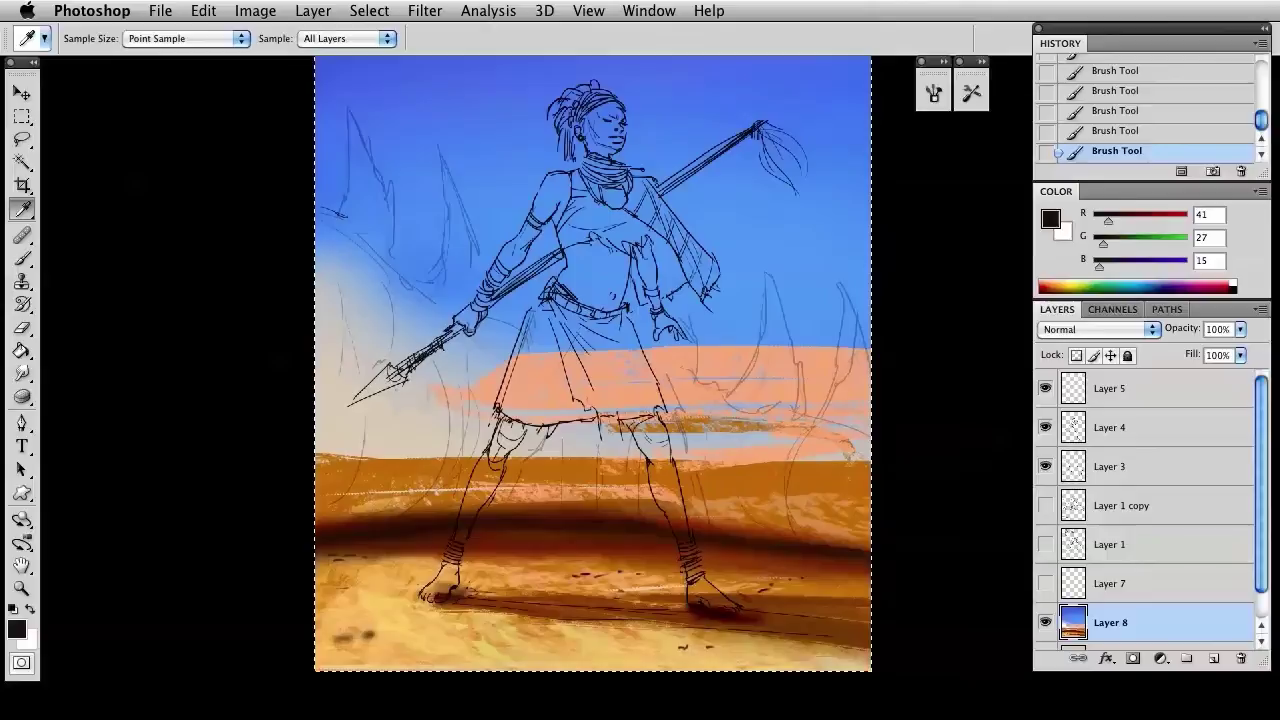
key(super+Tab)
drag(1254, 198, 1279, 211)
click(580, 230)
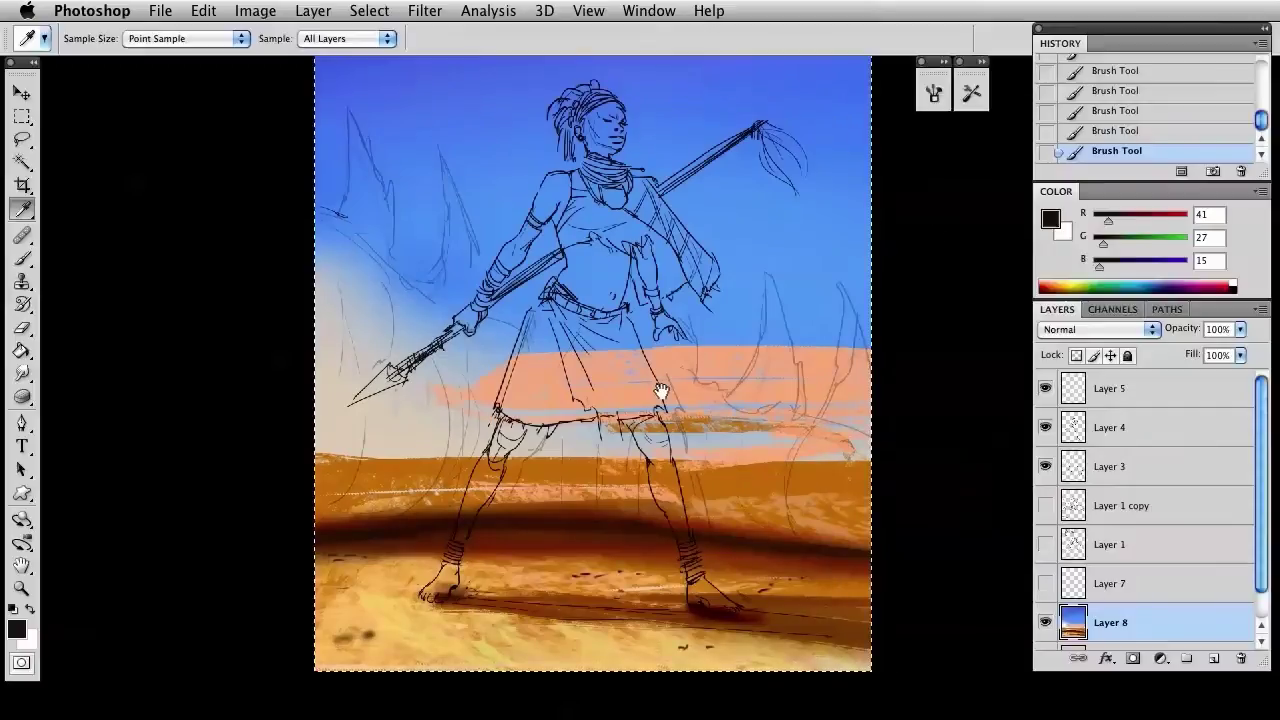
drag(660, 390, 530, 410)
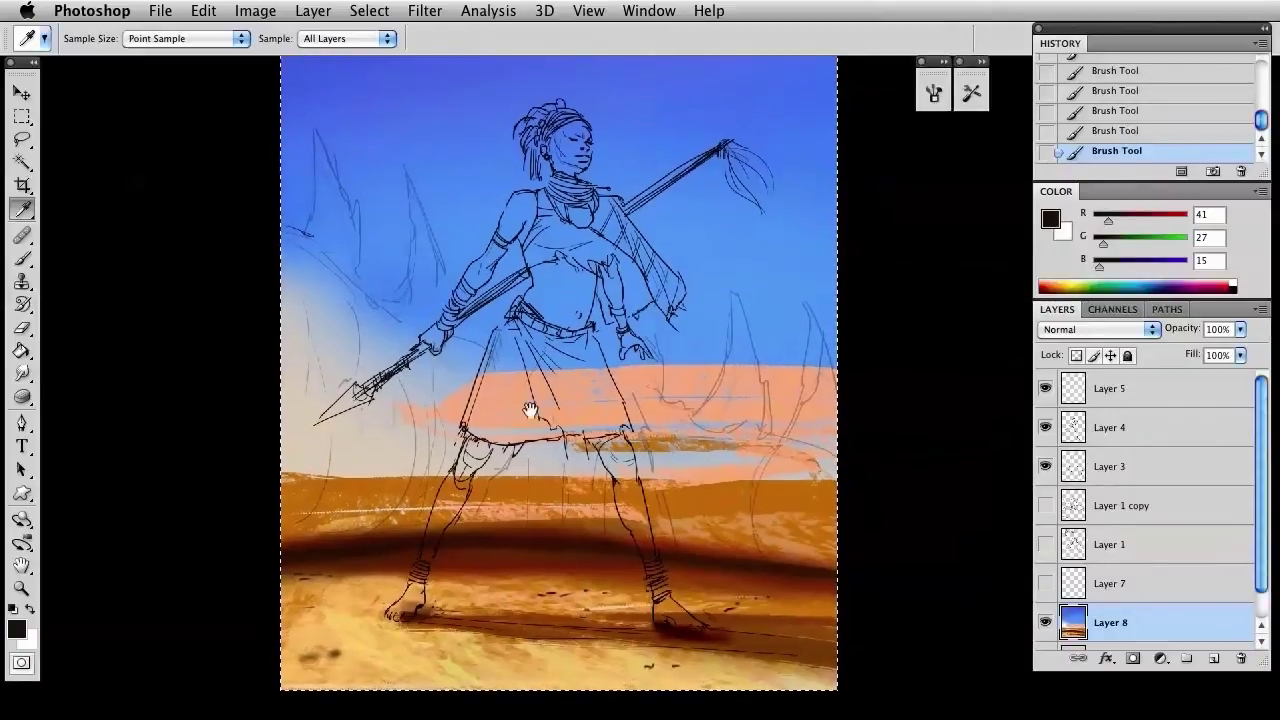
Set the painting colour to olive brown RGB 125, 98, 16 and choose the rough-edged 25 px brush tip at 81 px.
alt+click(386, 476)
click(1139, 218)
click(1129, 241)
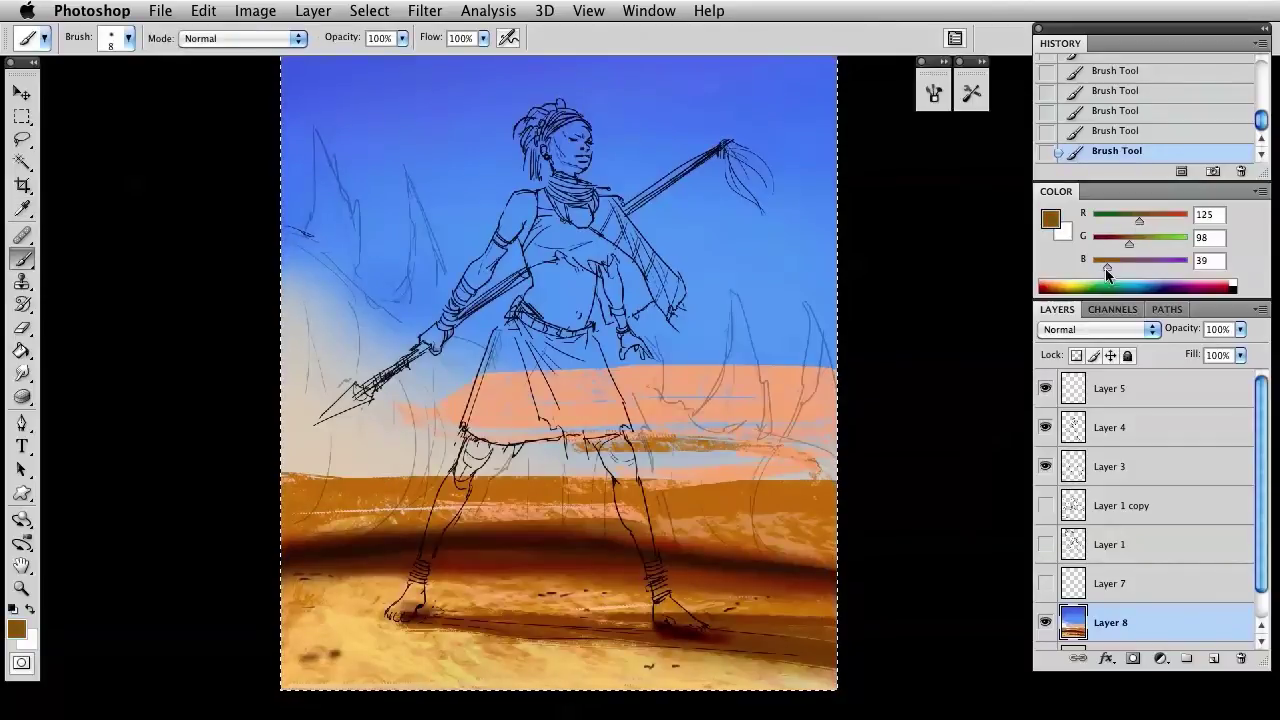
right_click(432, 412)
click(470, 612)
drag(543, 455, 539, 455)
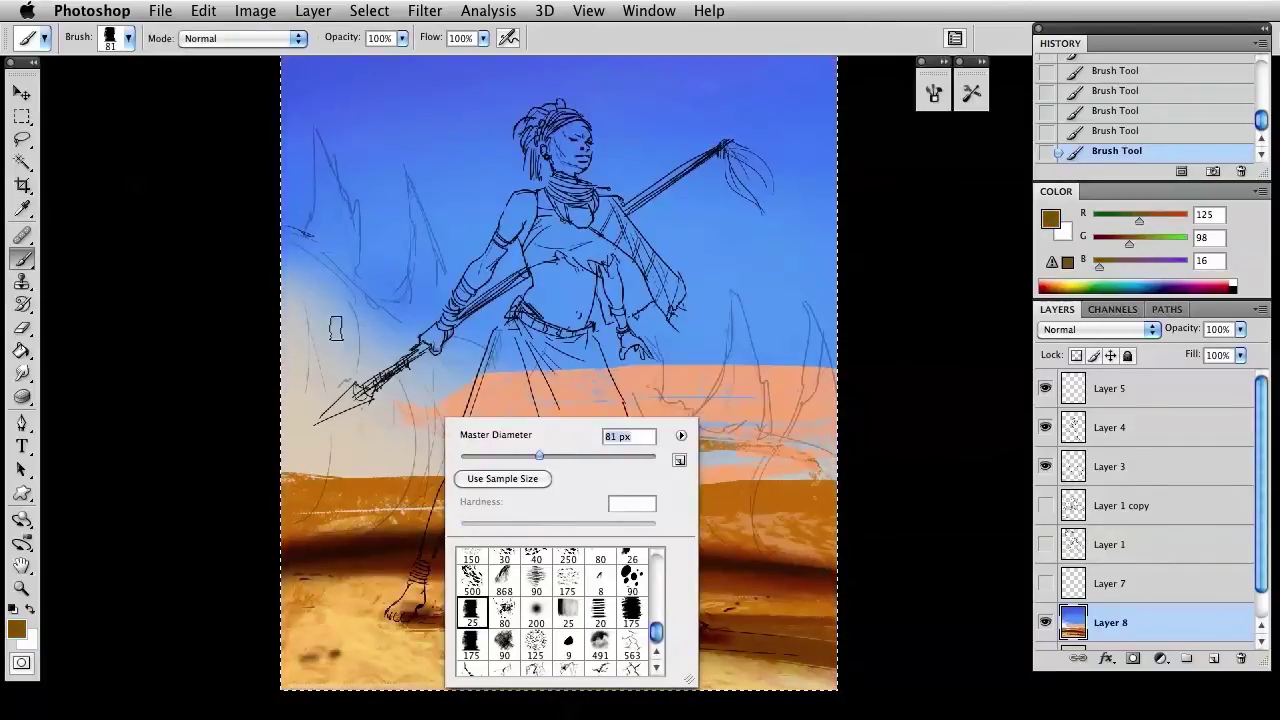
key(Return)
Create a new normal layer and paint the first brown spike and the slope beneath it at the canvas's left edge.
key(super+shift+n)
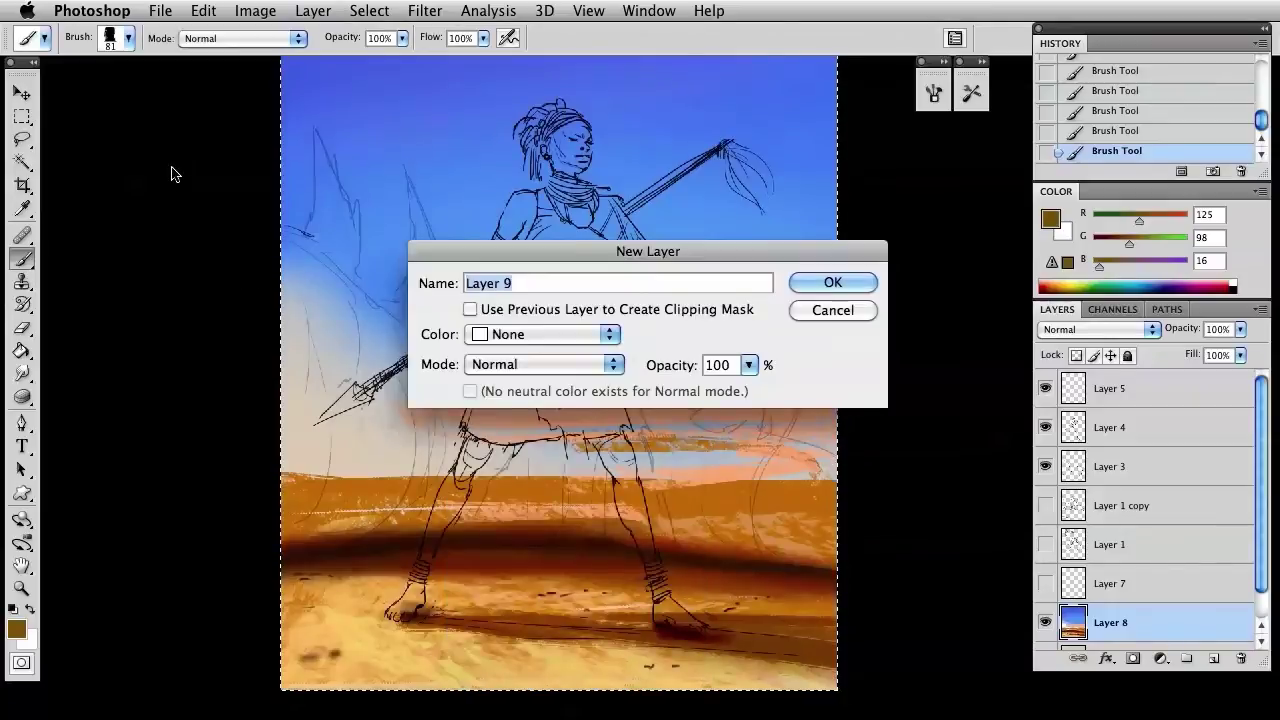
key(Return)
mouse_move(300, 240)
mouse_down()
mouse_move(355, 330)
mouse_move(300, 236)
mouse_up()
mouse_move(316, 131)
mouse_down()
mouse_move(325, 205)
mouse_move(310, 230)
mouse_up()
Trim the edges of the first brown spike with a speckled 65 px eraser tip.
key(e)
right_click(423, 213)
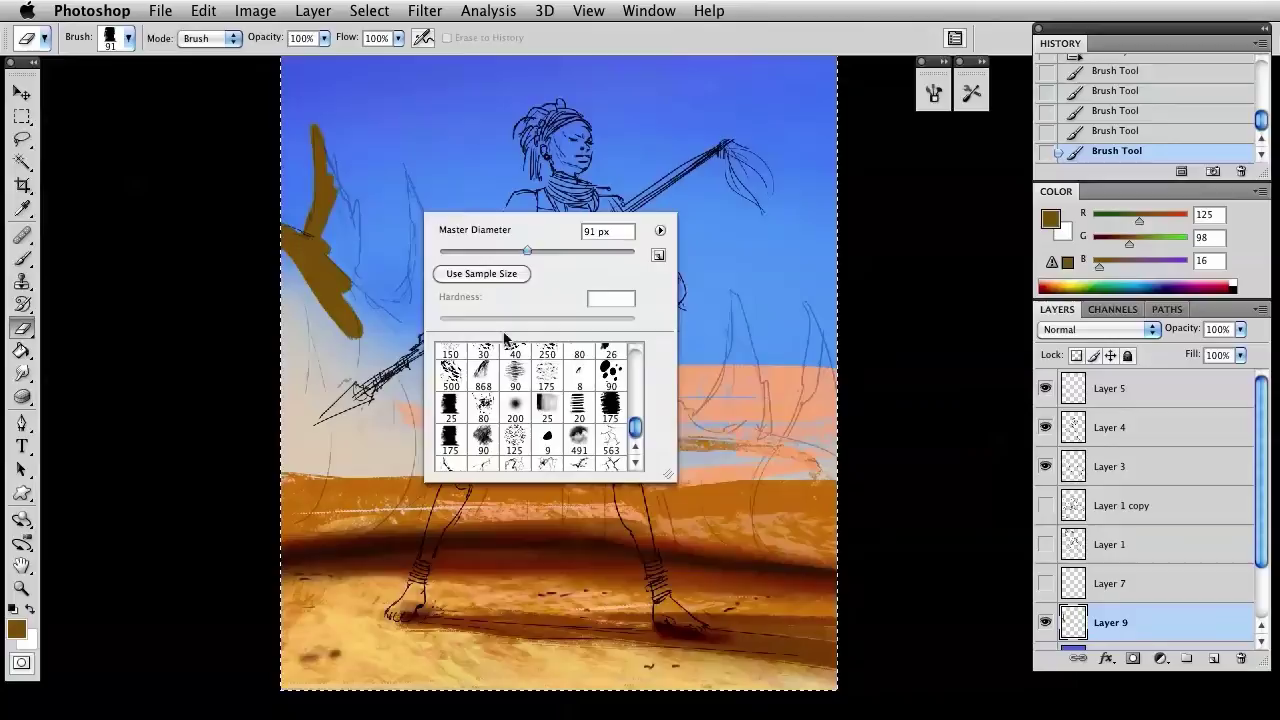
click(606, 374)
drag(527, 251, 501, 253)
key(Return)
mouse_move(340, 184)
mouse_down()
mouse_move(320, 140)
mouse_move(334, 208)
mouse_move(326, 139)
mouse_up()
key(b)
key(e)
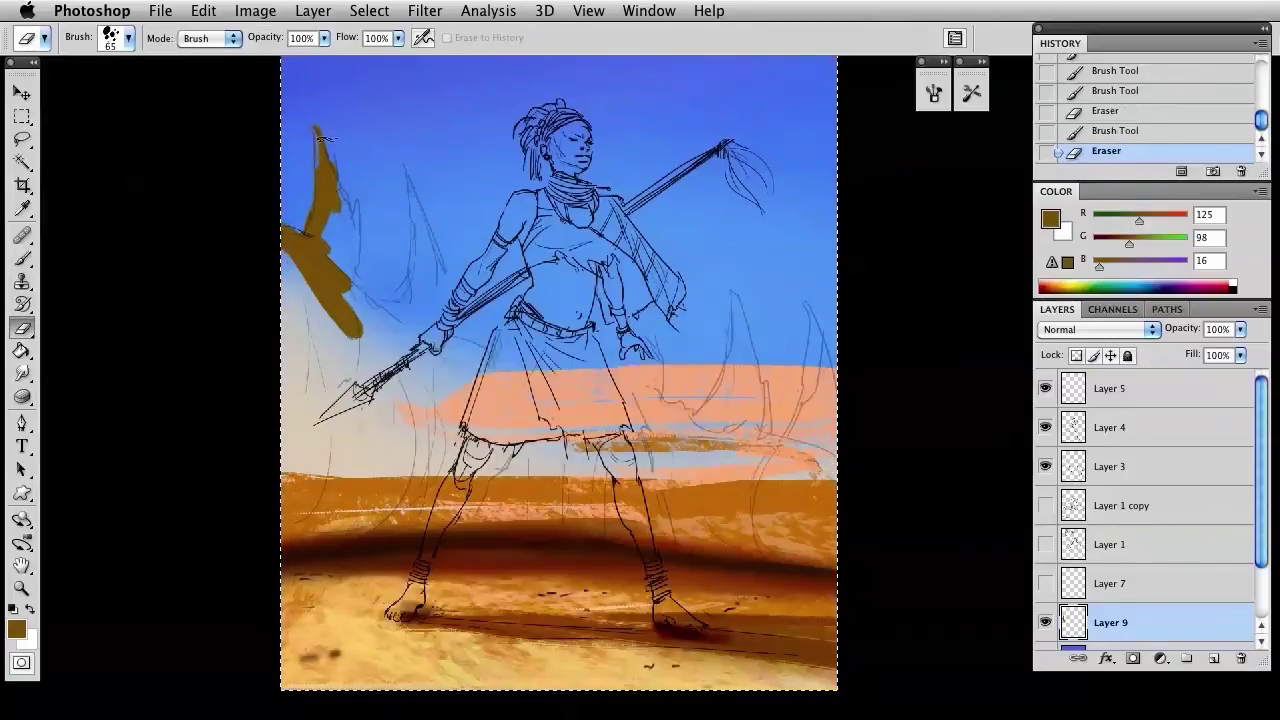
Switch to the textured 101 px brush tip at 68 px and widen the first spike along its right side.
key(b)
right_click(408, 337)
click(559, 323)
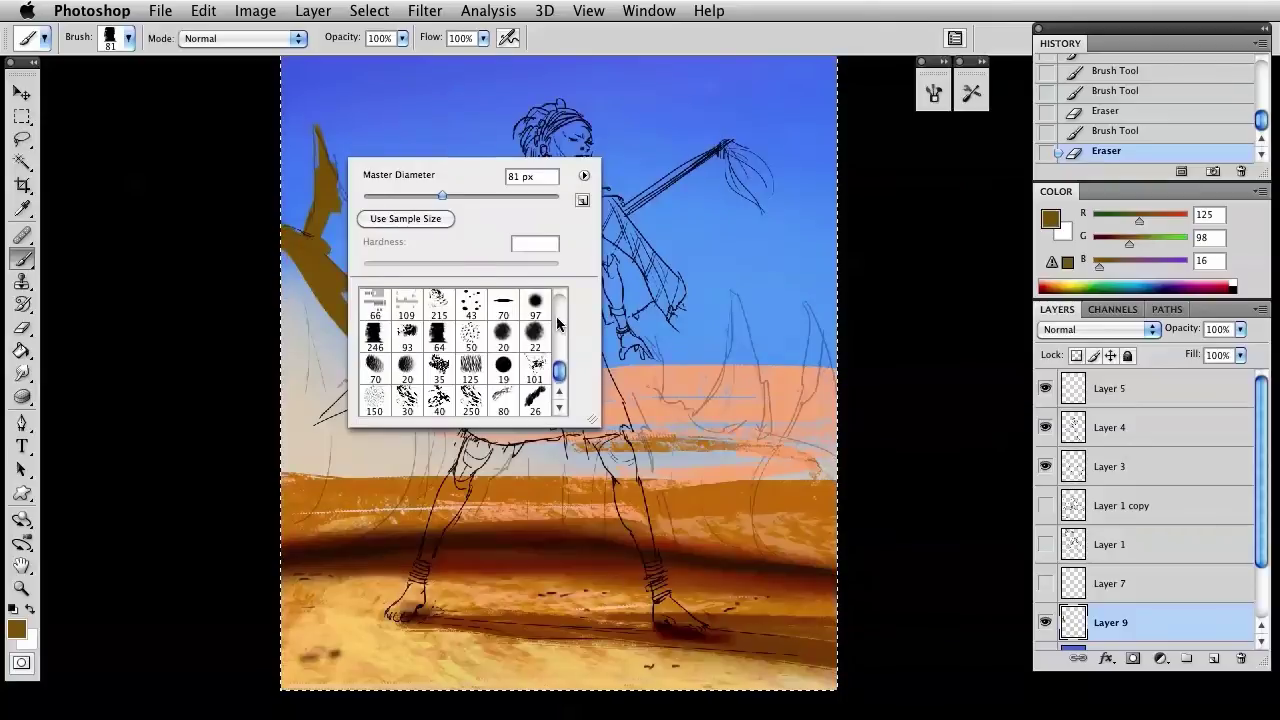
click(537, 372)
click(429, 197)
key(Return)
drag(346, 273, 350, 232)
mouse_move(334, 262)
mouse_down()
mouse_move(330, 216)
mouse_move(356, 240)
mouse_move(353, 270)
mouse_up()
key(e)
key(b)
drag(351, 195, 352, 255)
Paint a second brown spike beside the warrior's spear arm, join its base to the first, and trim its inner edge with the eraser.
mouse_move(350, 300)
mouse_down()
mouse_move(348, 245)
mouse_move(412, 335)
mouse_move(424, 237)
mouse_move(406, 163)
mouse_move(444, 318)
mouse_up()
key(e)
mouse_move(405, 160)
mouse_down()
mouse_move(450, 252)
mouse_move(395, 157)
mouse_move(424, 297)
mouse_move(402, 239)
mouse_move(408, 275)
mouse_move(392, 256)
mouse_move(433, 261)
mouse_move(409, 234)
mouse_move(434, 298)
mouse_move(399, 223)
mouse_move(410, 302)
mouse_up()
key(b)
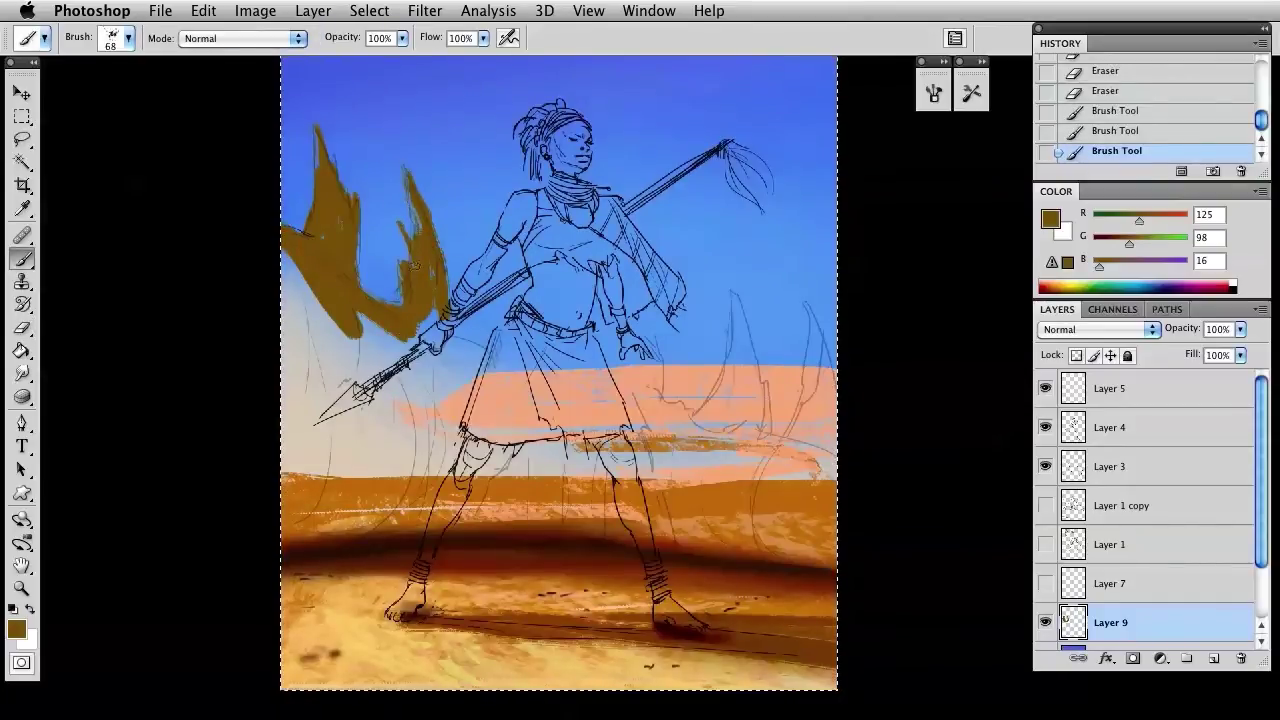
drag(410, 258, 410, 232)
drag(404, 176, 392, 340)
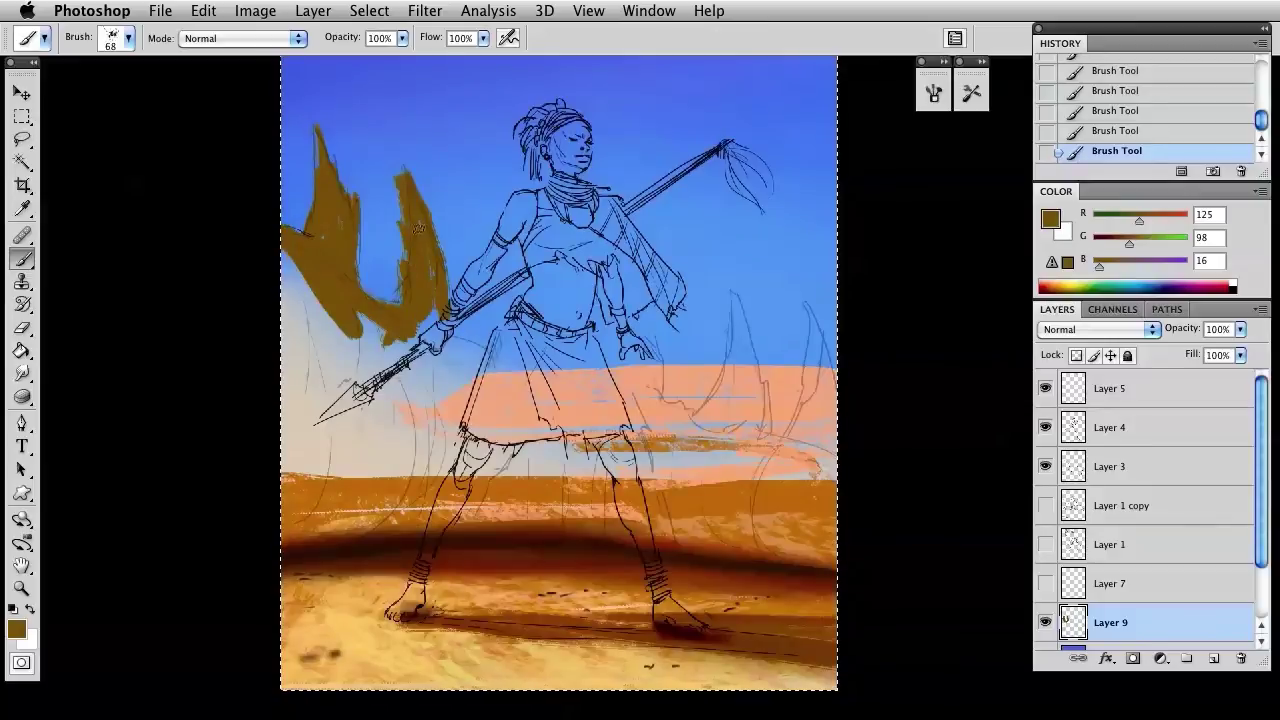
key(e)
drag(393, 176, 404, 298)
key(b)
Fill out the second spike's right flank and extend the slope past the spear hand to the skirt.
key(b)
drag(418, 215, 440, 344)
drag(436, 298, 450, 330)
mouse_move(405, 248)
mouse_down()
mouse_move(490, 352)
mouse_move(466, 344)
mouse_move(500, 362)
mouse_up()
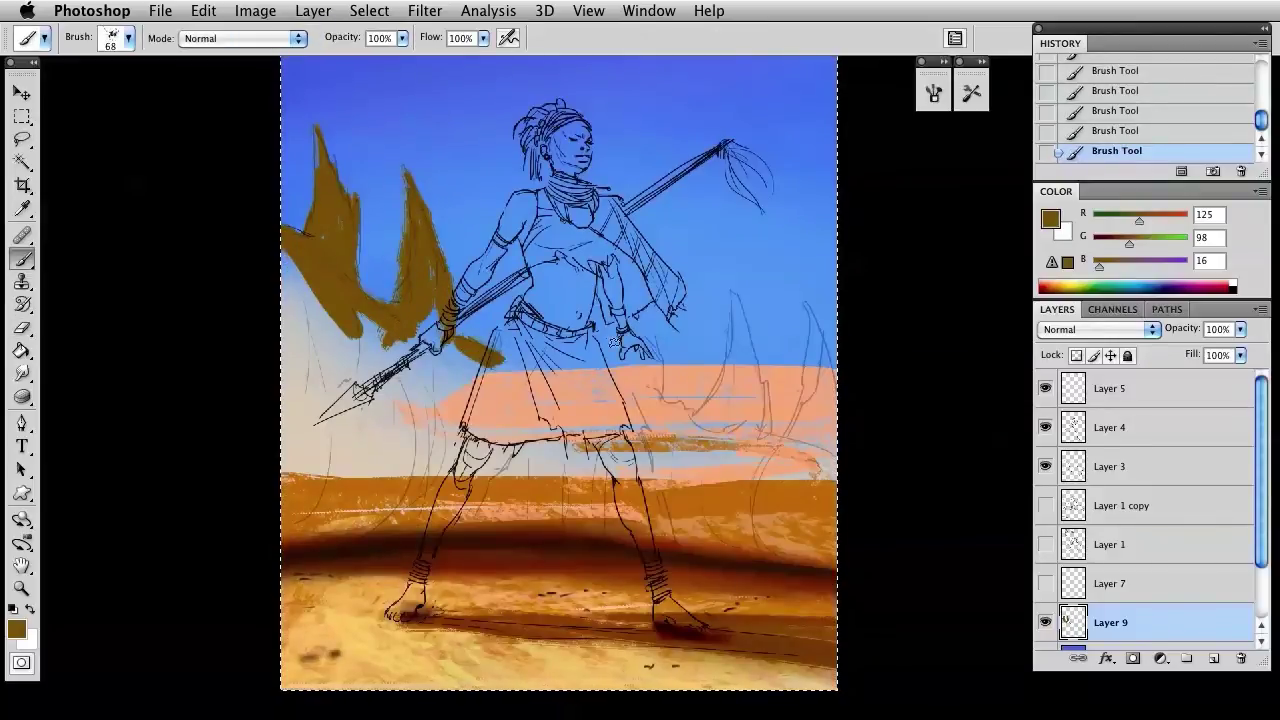
Enlarge the brush to 98 px and paint the descending slope line and two smaller spikes behind the warrior's torso and hand.
right_click(614, 342)
drag(711, 381, 721, 381)
drag(500, 377, 654, 416)
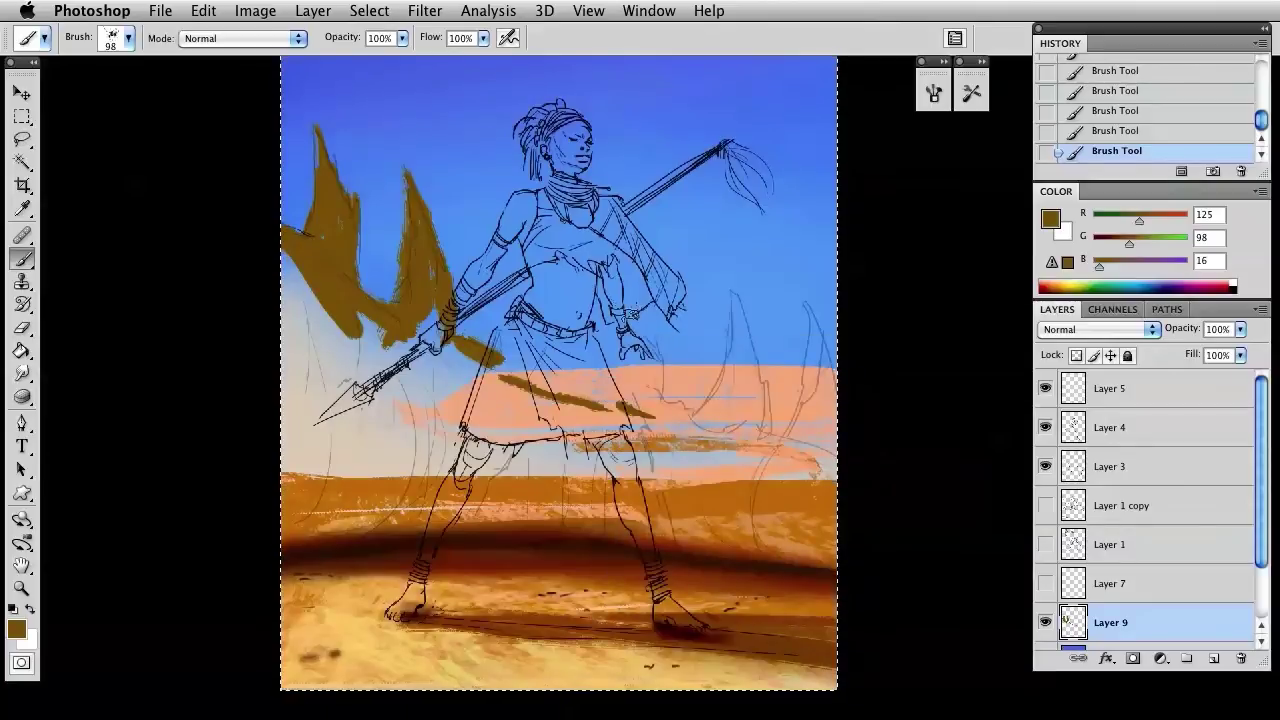
mouse_move(630, 310)
mouse_down()
mouse_move(630, 405)
mouse_move(614, 383)
mouse_up()
mouse_move(507, 255)
mouse_down()
mouse_move(500, 345)
mouse_move(520, 377)
mouse_up()
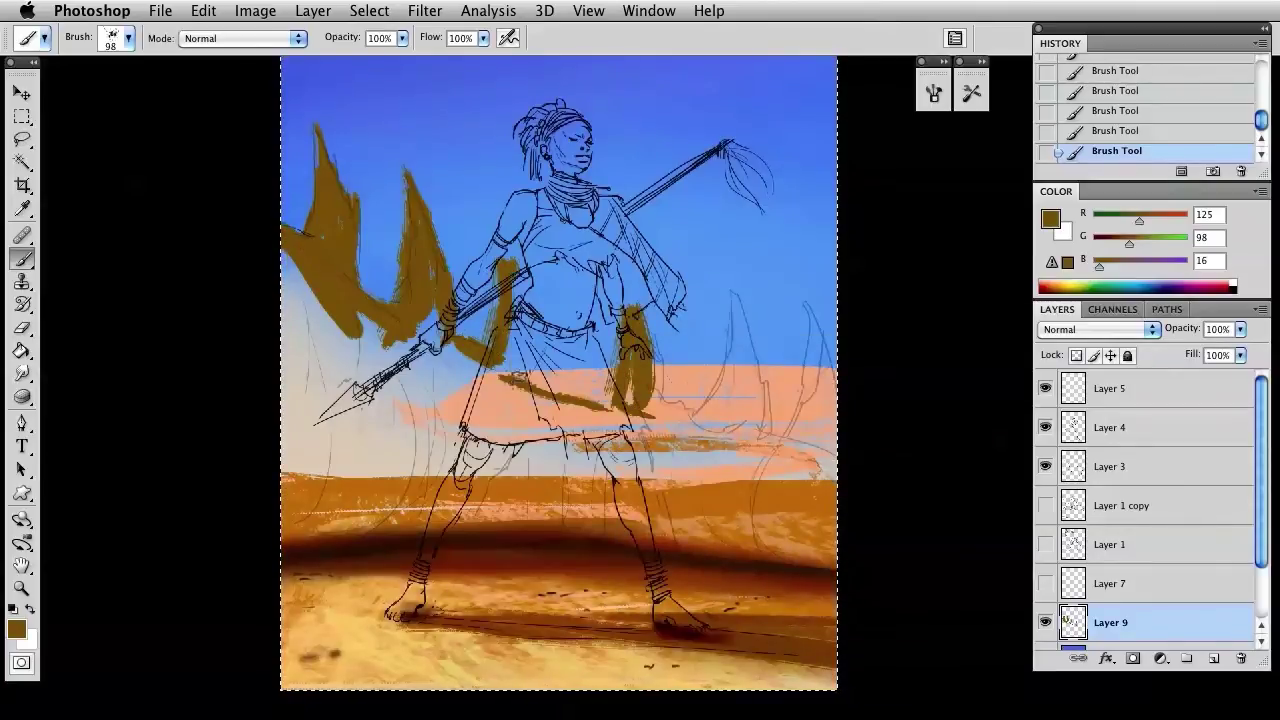
Paint two tall spikes on the canvas's right side, a ground band at their base, and the hillside joining all the spikes.
mouse_move(727, 292)
mouse_down()
mouse_move(756, 447)
mouse_move(731, 310)
mouse_move(734, 378)
mouse_move(717, 400)
mouse_move(748, 357)
mouse_move(747, 471)
mouse_up()
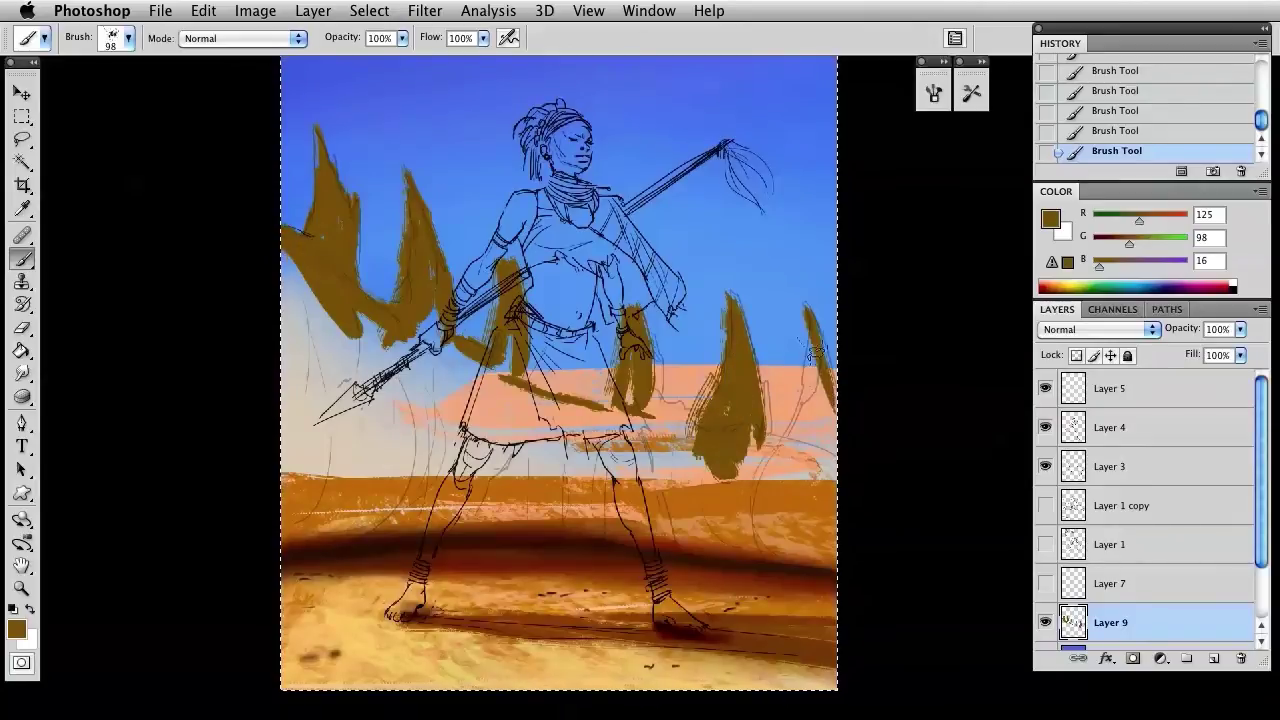
mouse_move(802, 302)
mouse_down()
mouse_move(806, 470)
mouse_move(820, 457)
mouse_move(528, 473)
mouse_move(566, 500)
mouse_up()
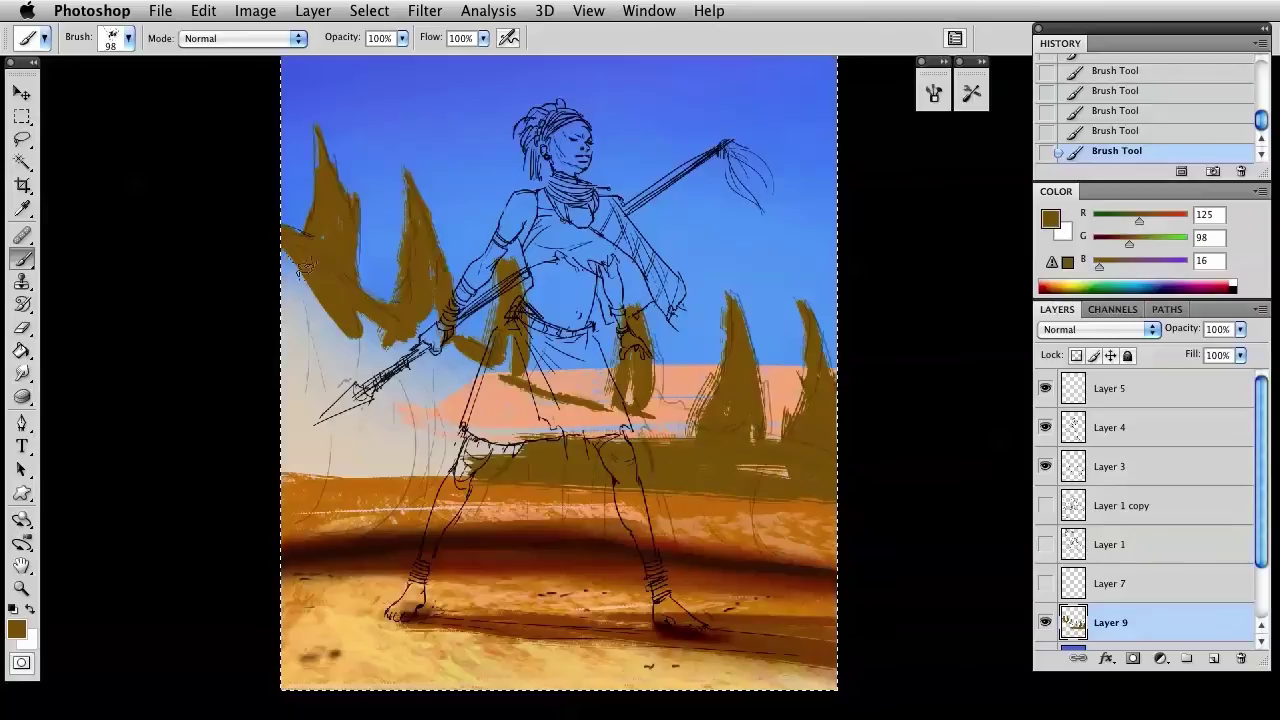
mouse_move(305, 268)
mouse_down()
mouse_move(458, 348)
mouse_move(450, 331)
mouse_move(420, 358)
mouse_move(465, 378)
mouse_move(502, 382)
mouse_move(517, 324)
mouse_move(498, 386)
mouse_move(661, 456)
mouse_move(557, 404)
mouse_move(653, 438)
mouse_move(711, 446)
mouse_up()
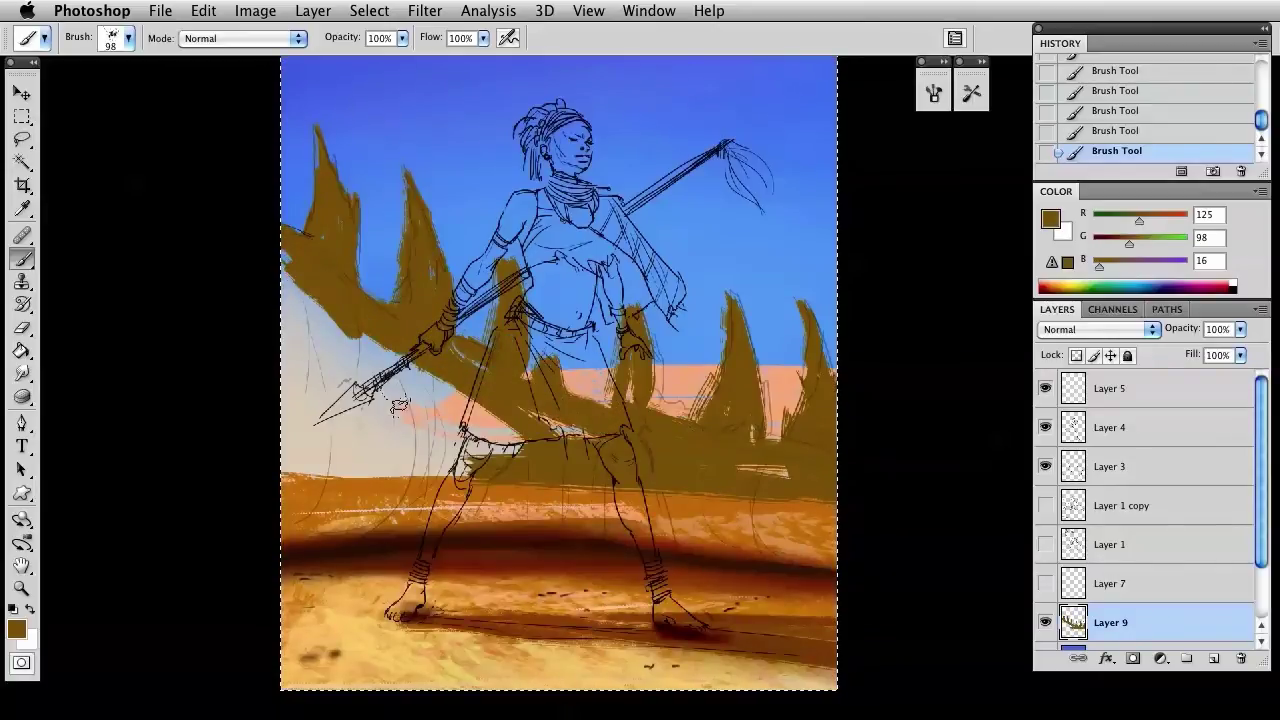
drag(399, 406, 549, 446)
Enlarge the brush to 200 px and fill the hillside below the spikes down to the dark ground band.
key(bracketright)
key(bracketright)
key(bracketright)
key(bracketright)
key(bracketright)
mouse_move(292, 266)
mouse_down()
mouse_move(277, 466)
mouse_move(471, 457)
mouse_move(510, 478)
mouse_up()
mouse_move(450, 420)
mouse_down()
mouse_move(400, 400)
mouse_move(330, 460)
mouse_move(470, 445)
mouse_move(288, 508)
mouse_move(800, 538)
mouse_move(484, 470)
mouse_up()
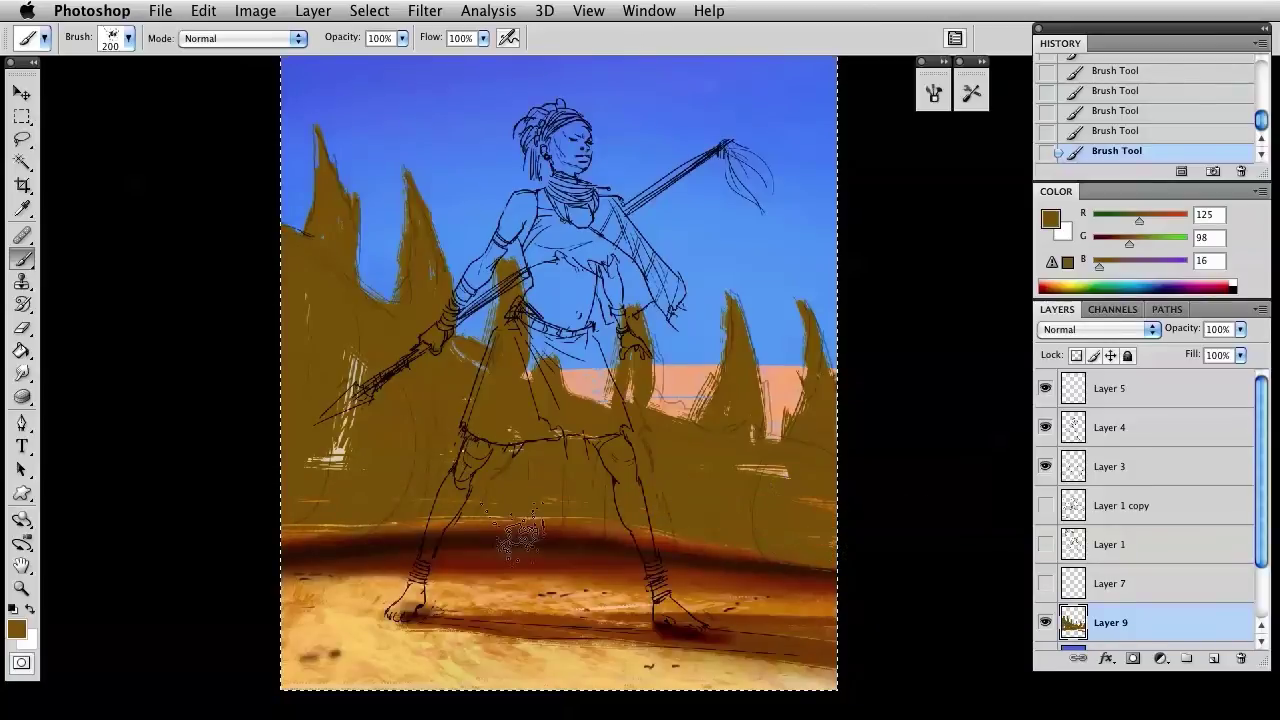
Cover the light gaps left in the hillside using the soft round brush tip at 100 px.
right_click(458, 454)
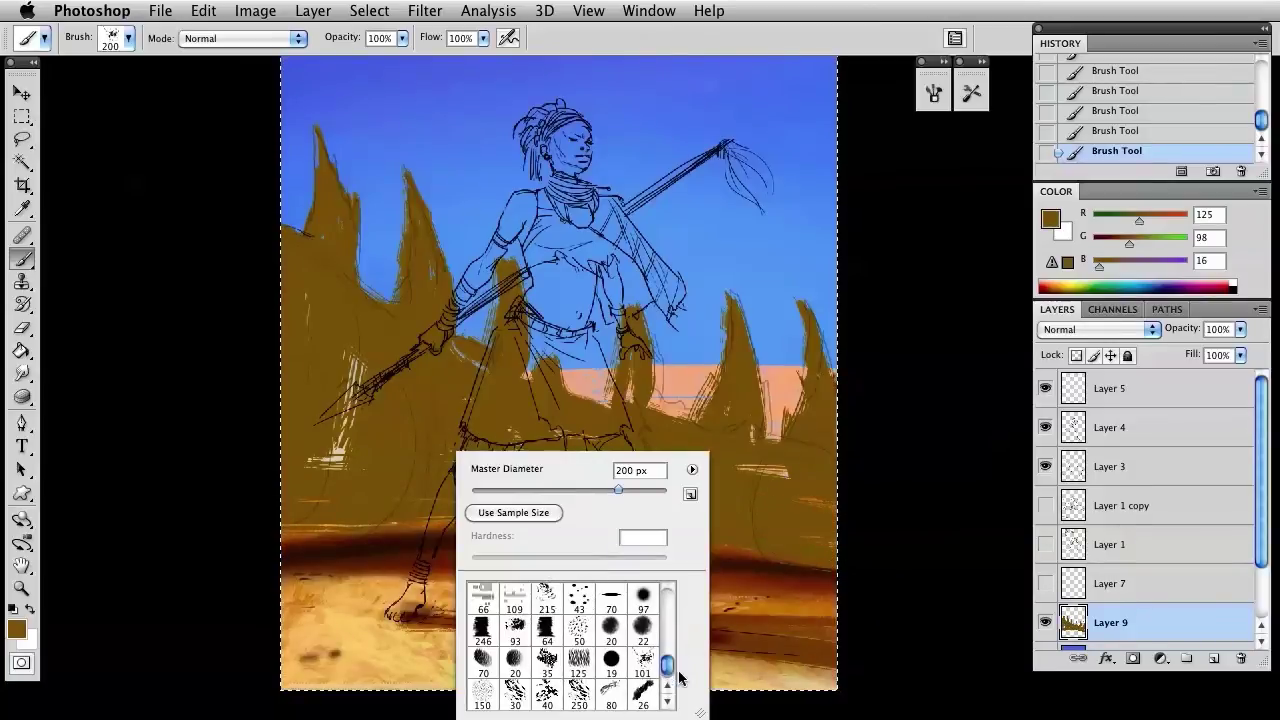
scroll(672, 660, down, 5)
click(672, 626)
click(543, 637)
click(537, 490)
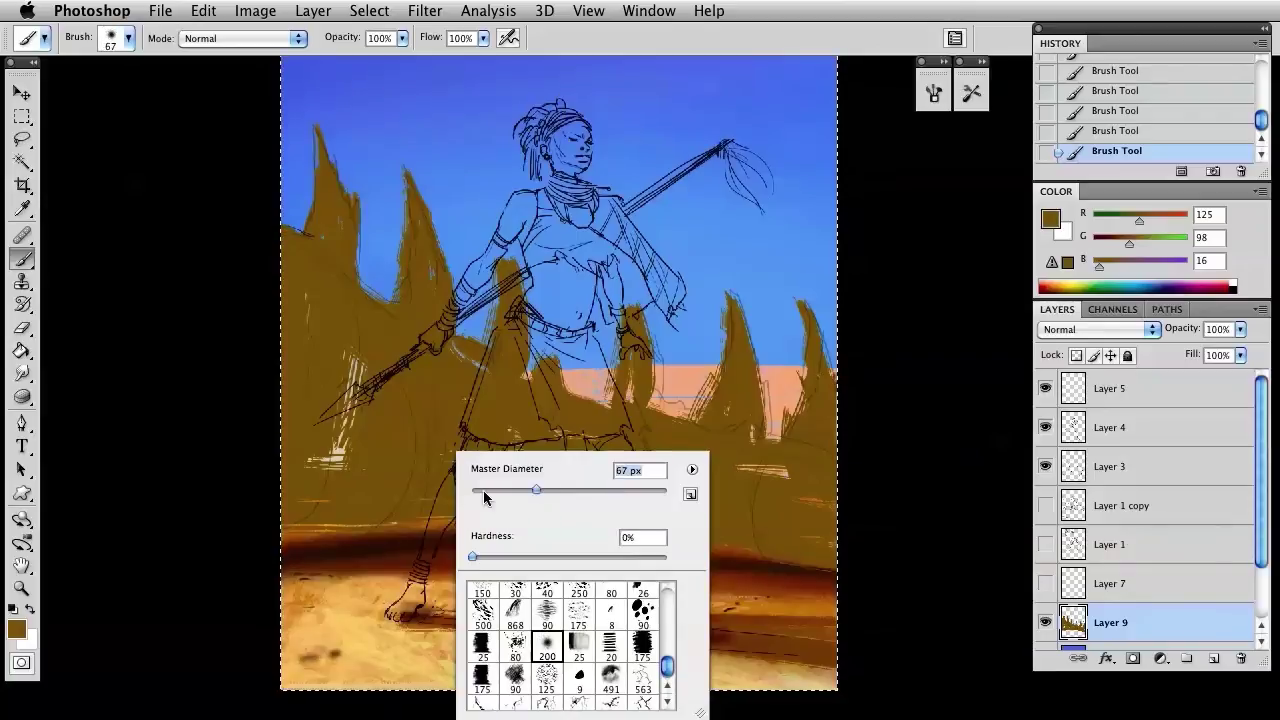
click(334, 518)
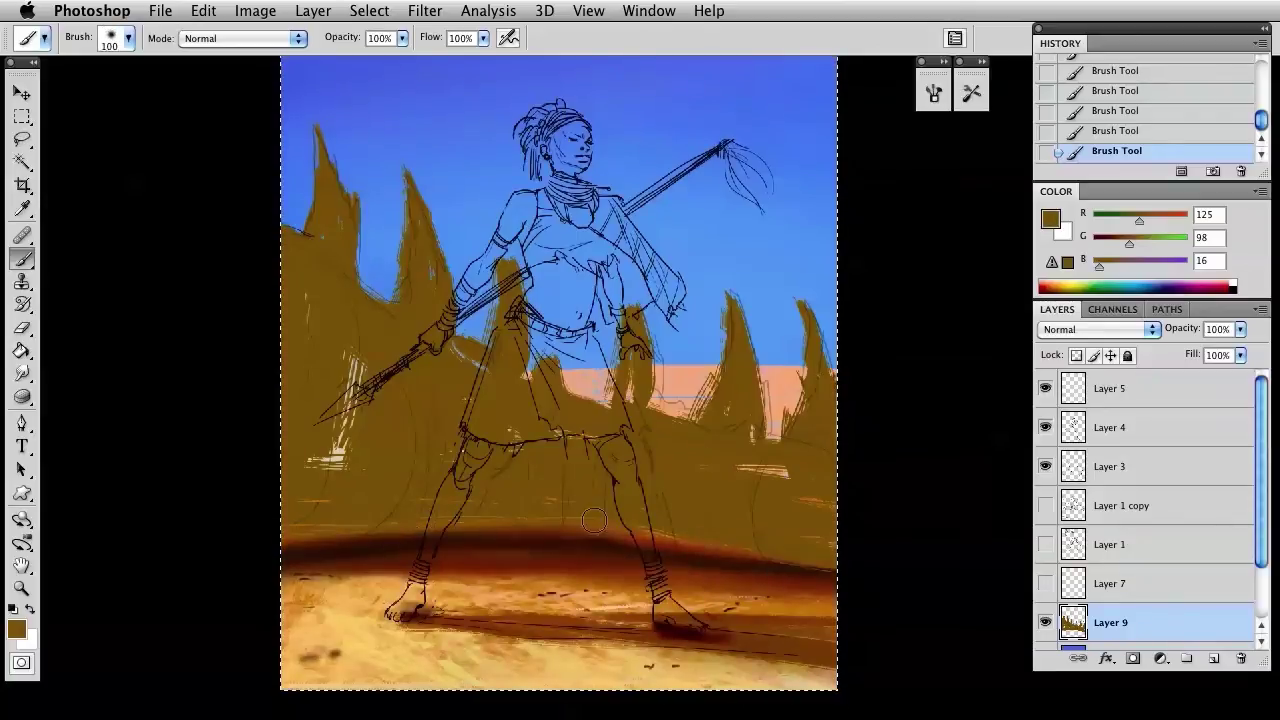
drag(785, 470, 700, 470)
mouse_move(336, 456)
mouse_down()
mouse_move(360, 372)
mouse_move(330, 457)
mouse_up()
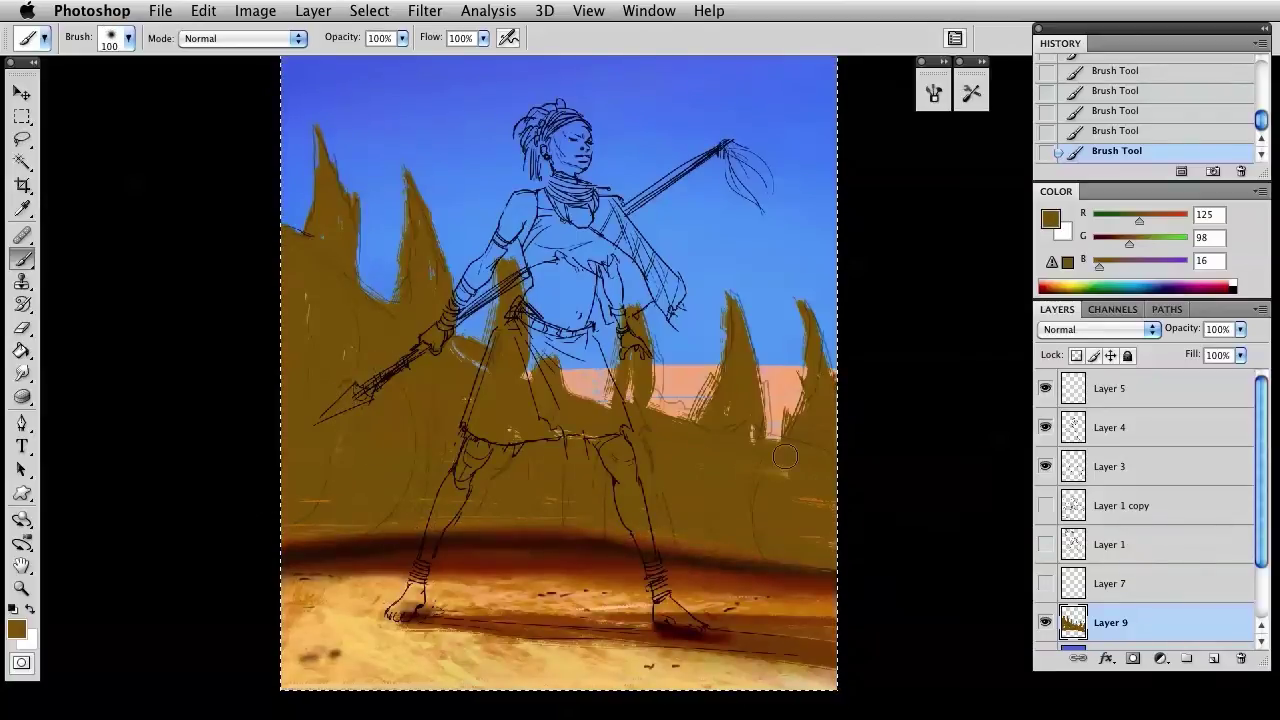
Lock the hillside layer's transparent pixels, choose the streaky 250 px brush tip, and set the colour to brown RGB 125, 81, 49.
click(1076, 355)
right_click(466, 372)
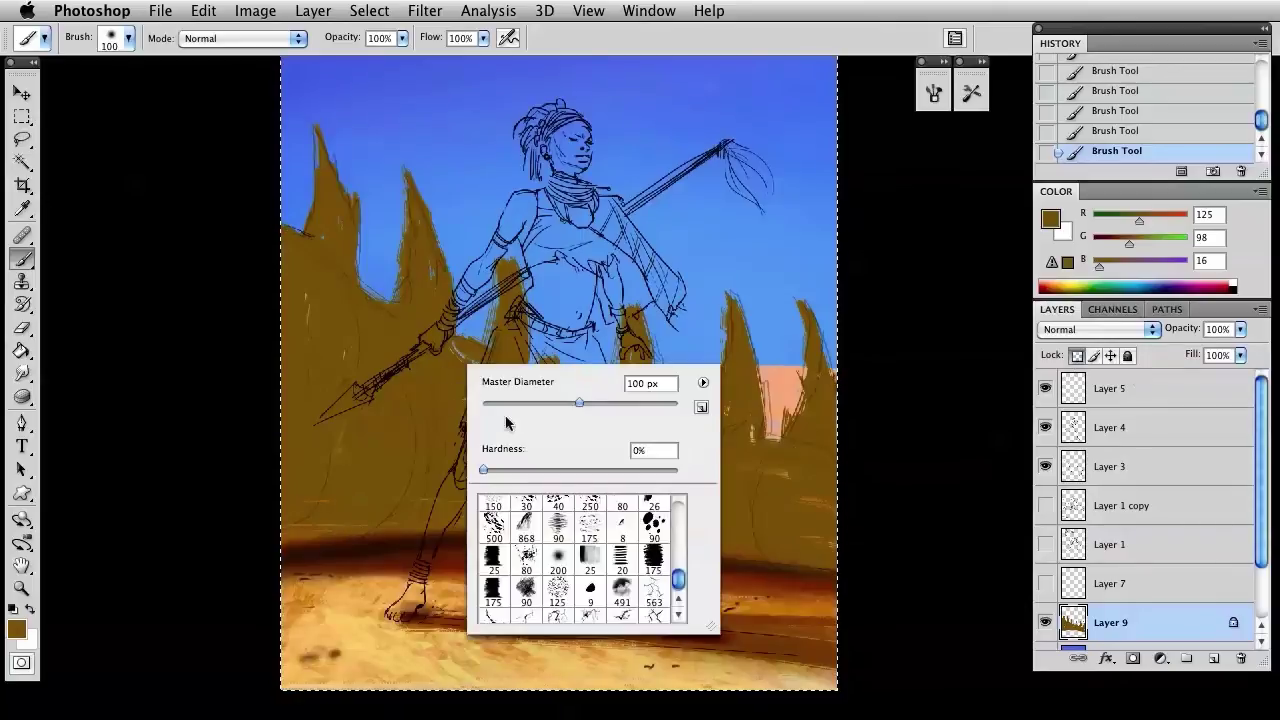
click(588, 505)
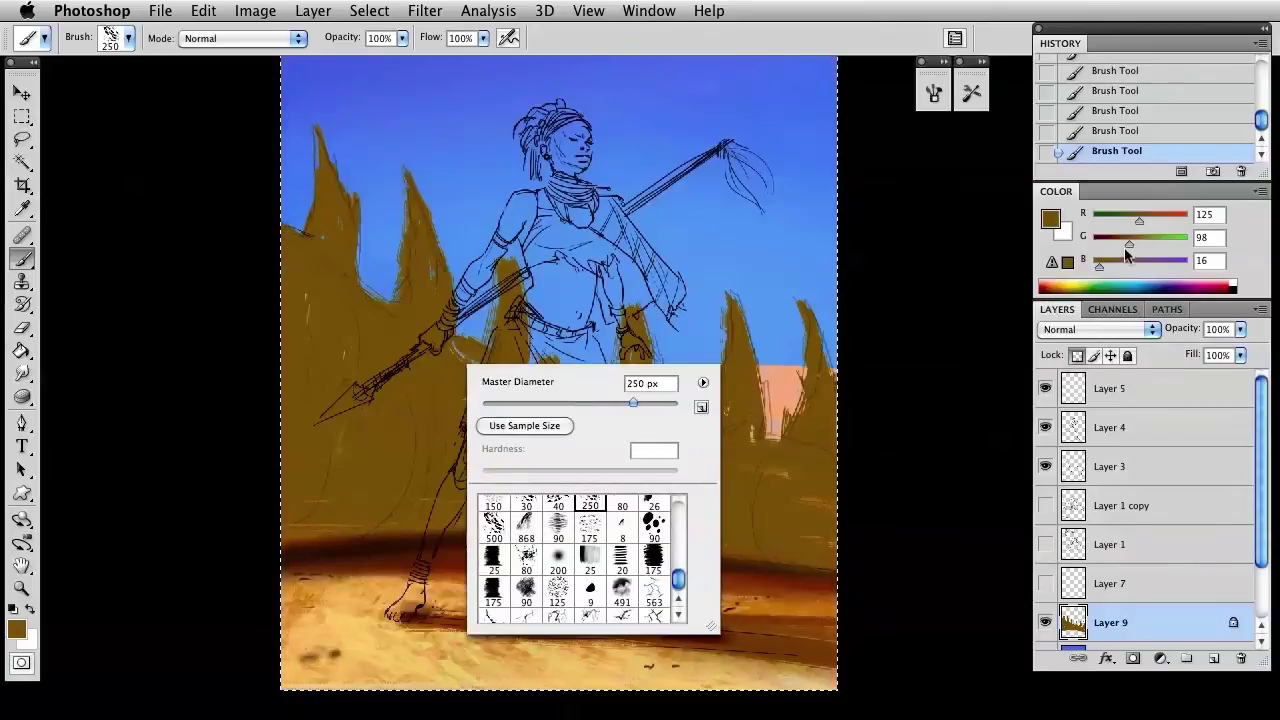
drag(1129, 244, 1111, 266)
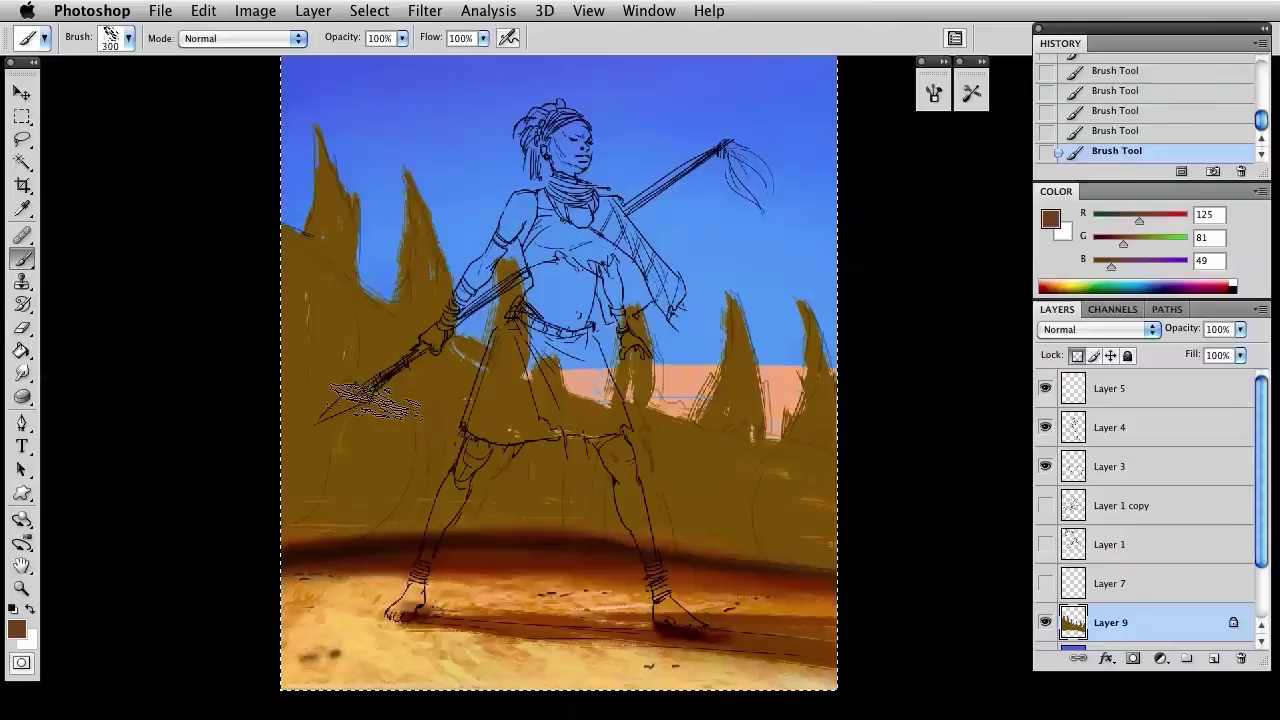
Enlarge the streaky brush to 1100 px and lay faint brown texture over the hillside.
key(bracketright)
key(bracketright)
key(bracketright)
key(bracketright)
key(bracketright)
key(bracketright)
key(bracketright)
key(bracketright)
key(bracketright)
key(bracketright)
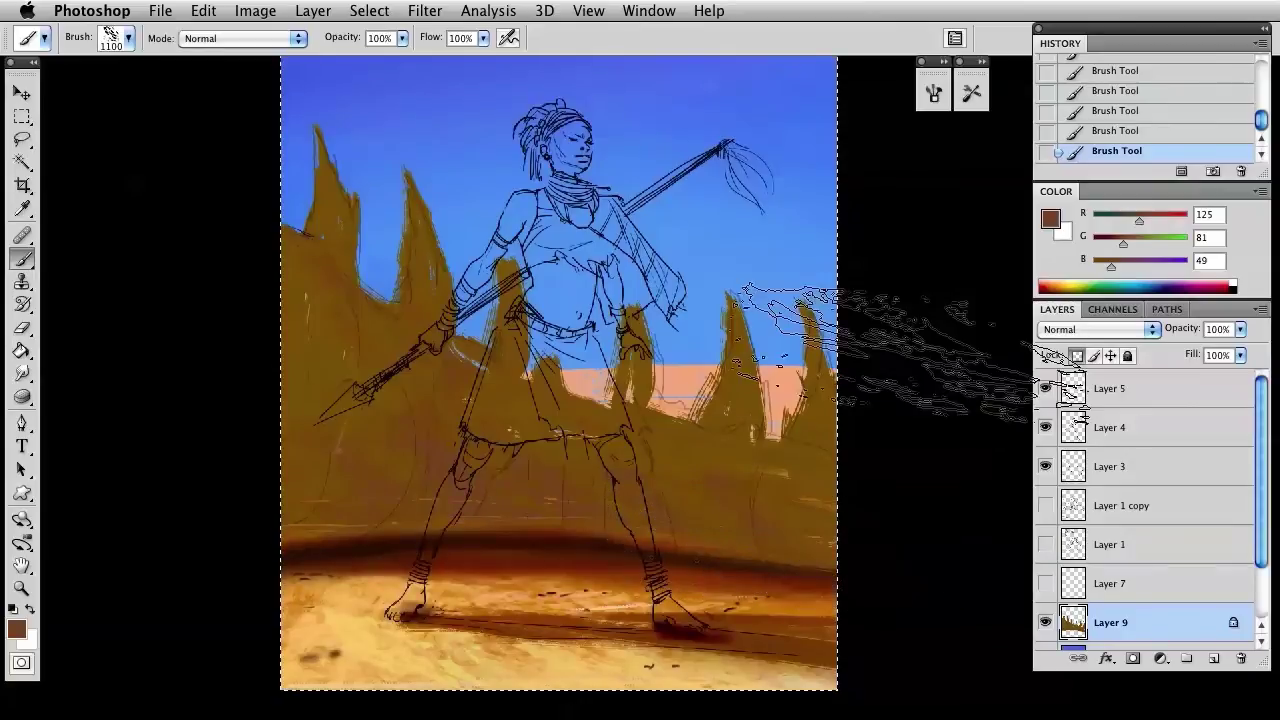
Lighten the painting colour and brush pale streaks across the lower hillside behind the legs.
drag(1139, 221, 1163, 224)
drag(1127, 246, 1147, 247)
mouse_move(400, 550)
mouse_down()
mouse_move(337, 560)
mouse_move(809, 597)
mouse_up()
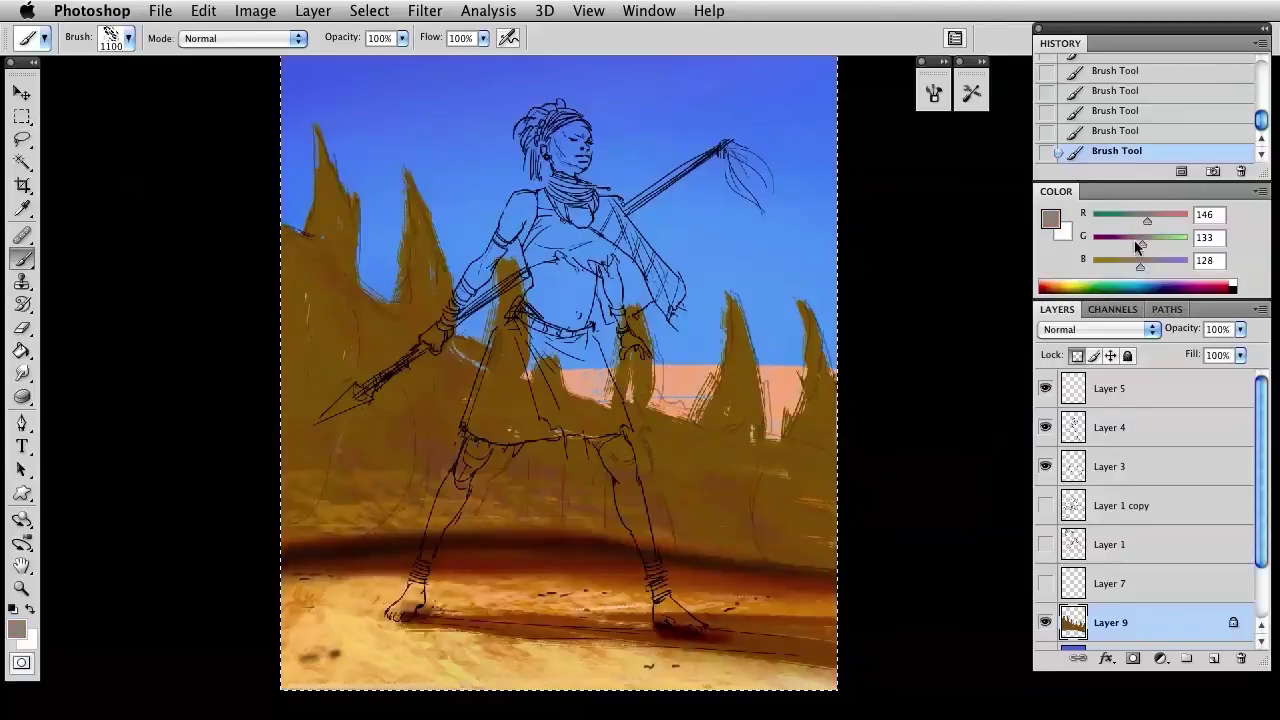
Set the colour to blue-grey RGB 95, 106, 128 and paint streaks along the hillside's upper slope and the spike bases.
drag(1138, 244, 1128, 221)
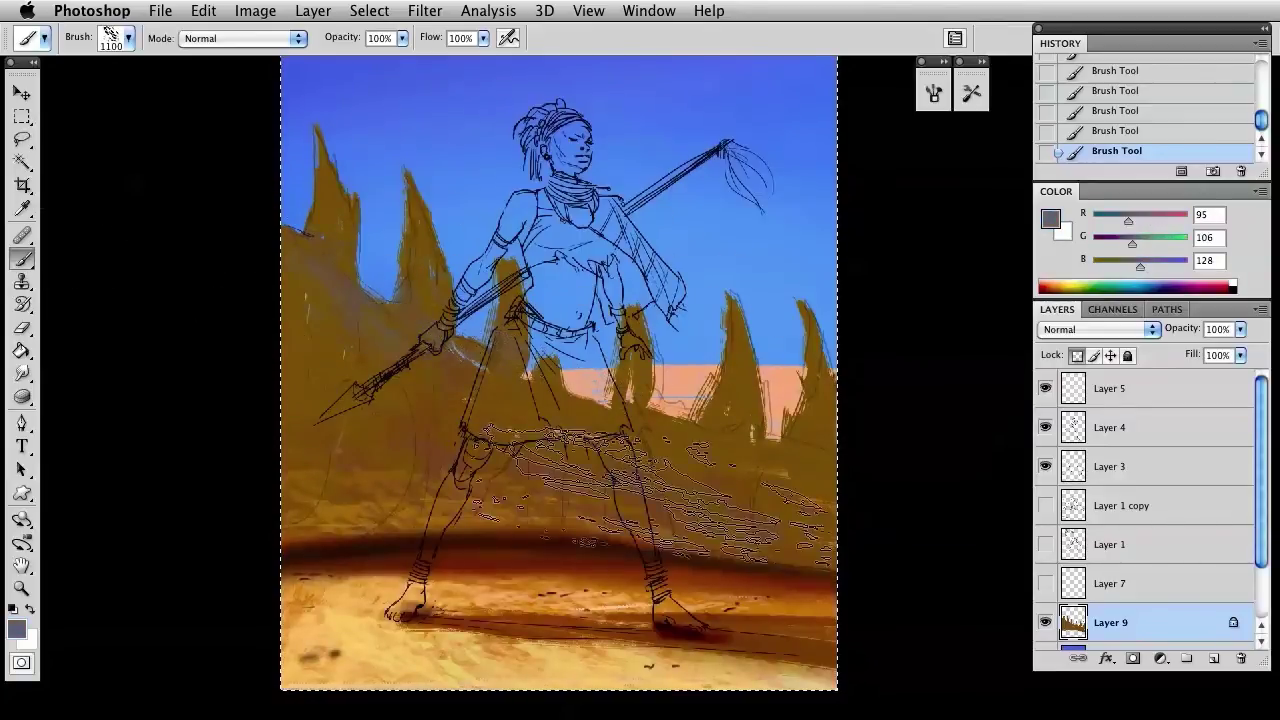
drag(290, 305, 682, 492)
drag(500, 325, 680, 420)
mouse_move(560, 370)
mouse_down()
mouse_move(640, 410)
mouse_move(660, 395)
mouse_up()
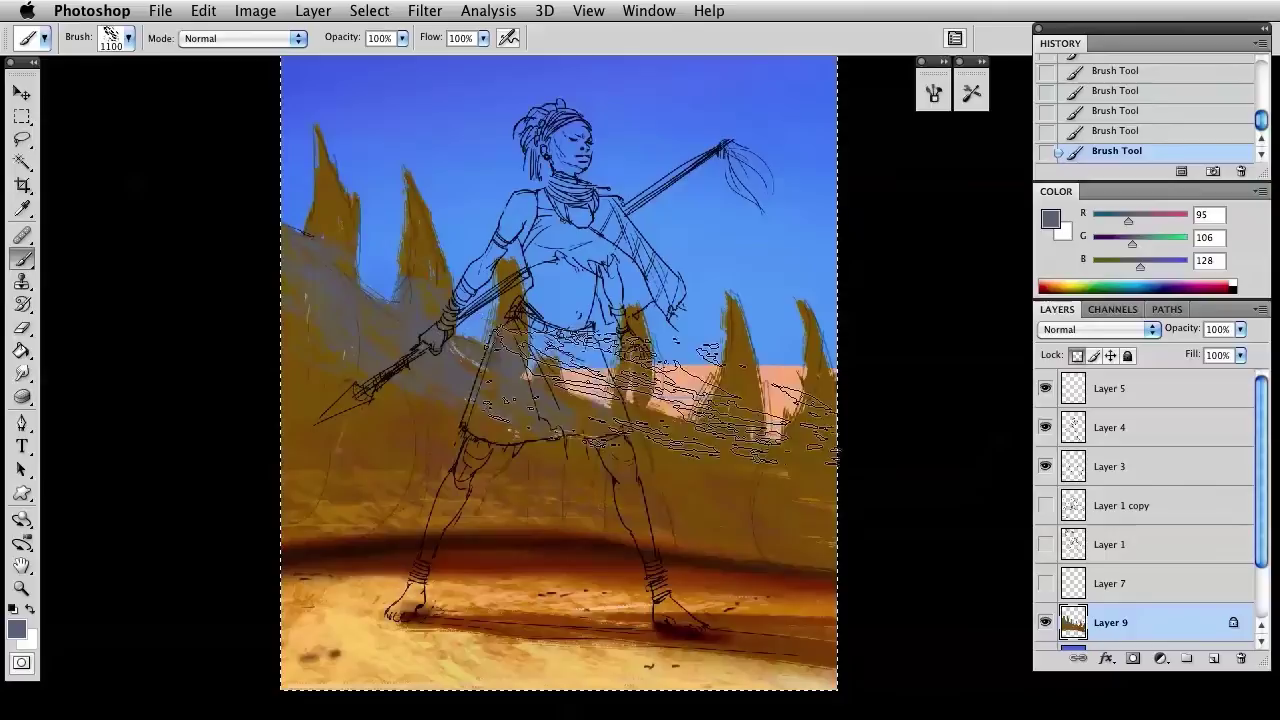
Sample olive grey RGB 111, 101, 70 from the slope near the spear and blend it over the blue-grey streaks.
key(i)
click(375, 354)
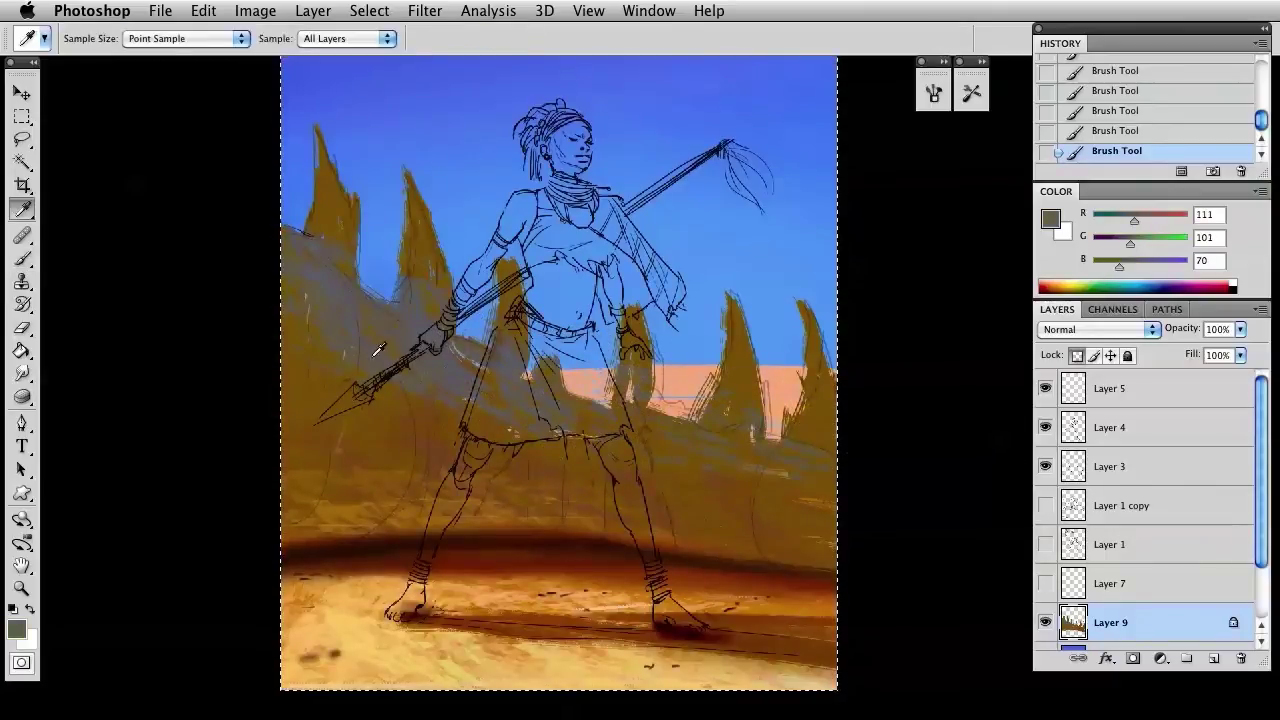
key(b)
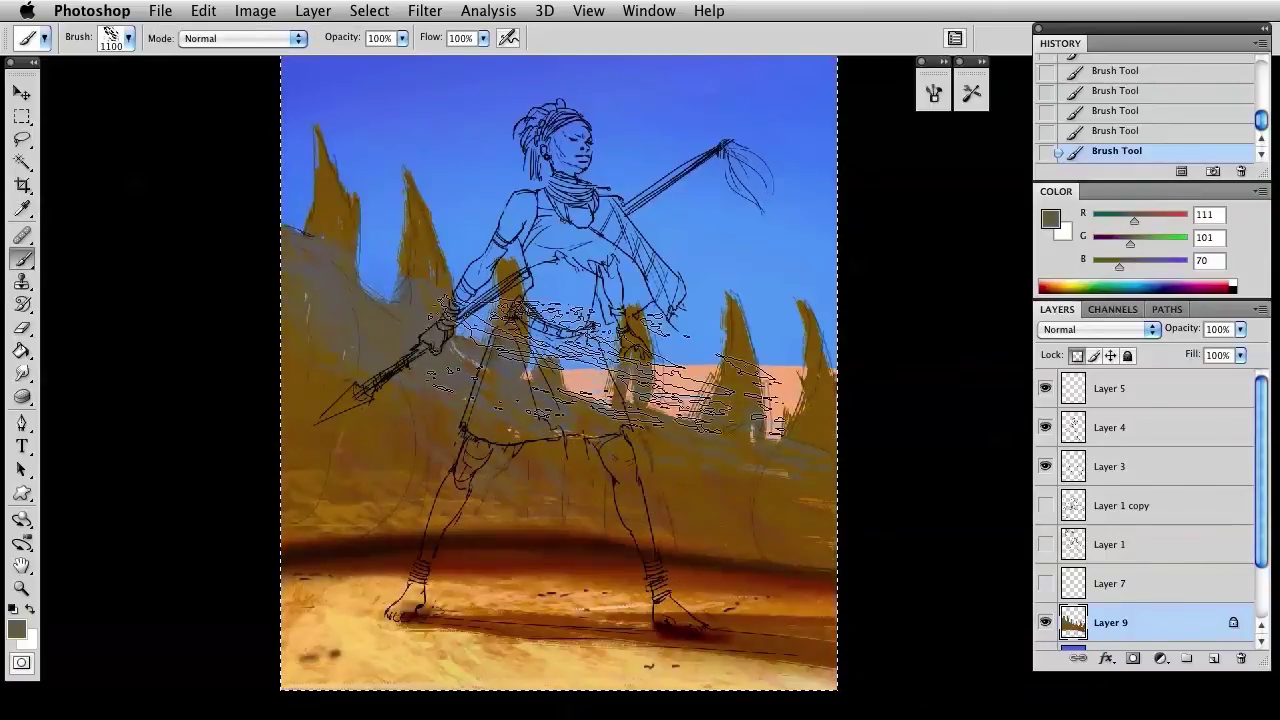
mouse_move(614, 334)
mouse_down()
mouse_move(592, 270)
mouse_move(585, 287)
mouse_up()
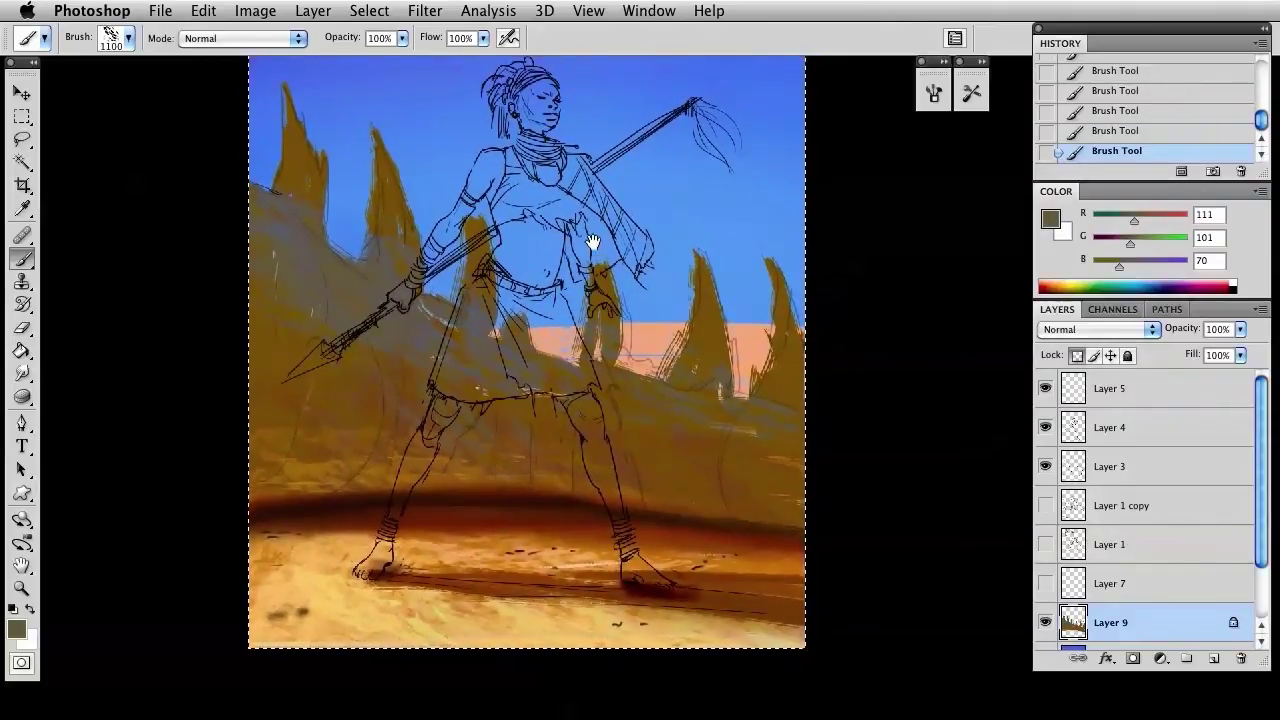
Set the colour to blackish green RGB 22, 33, 0 and choose the textured 80 px brush tip at 50 px.
drag(593, 242, 651, 289)
mouse_move(1120, 265)
mouse_down()
mouse_move(1093, 265)
mouse_move(1101, 228)
mouse_up()
right_click(583, 378)
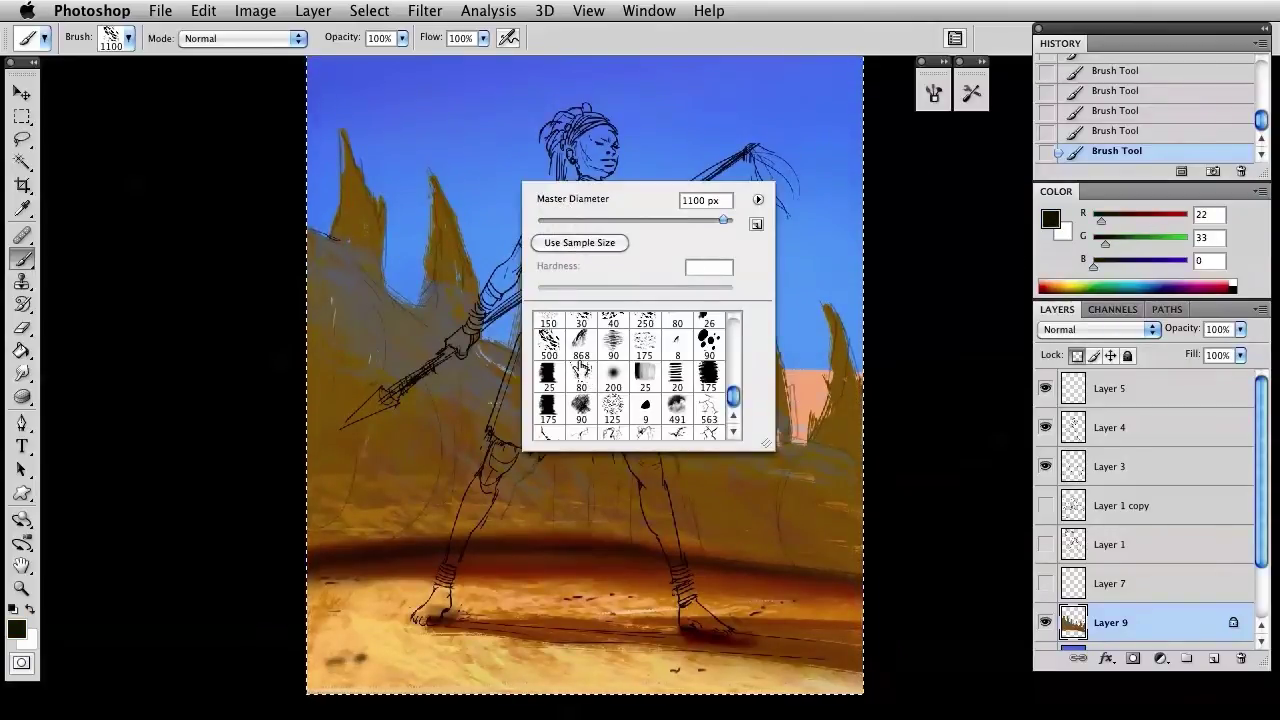
click(581, 371)
drag(598, 221, 583, 221)
click(391, 219)
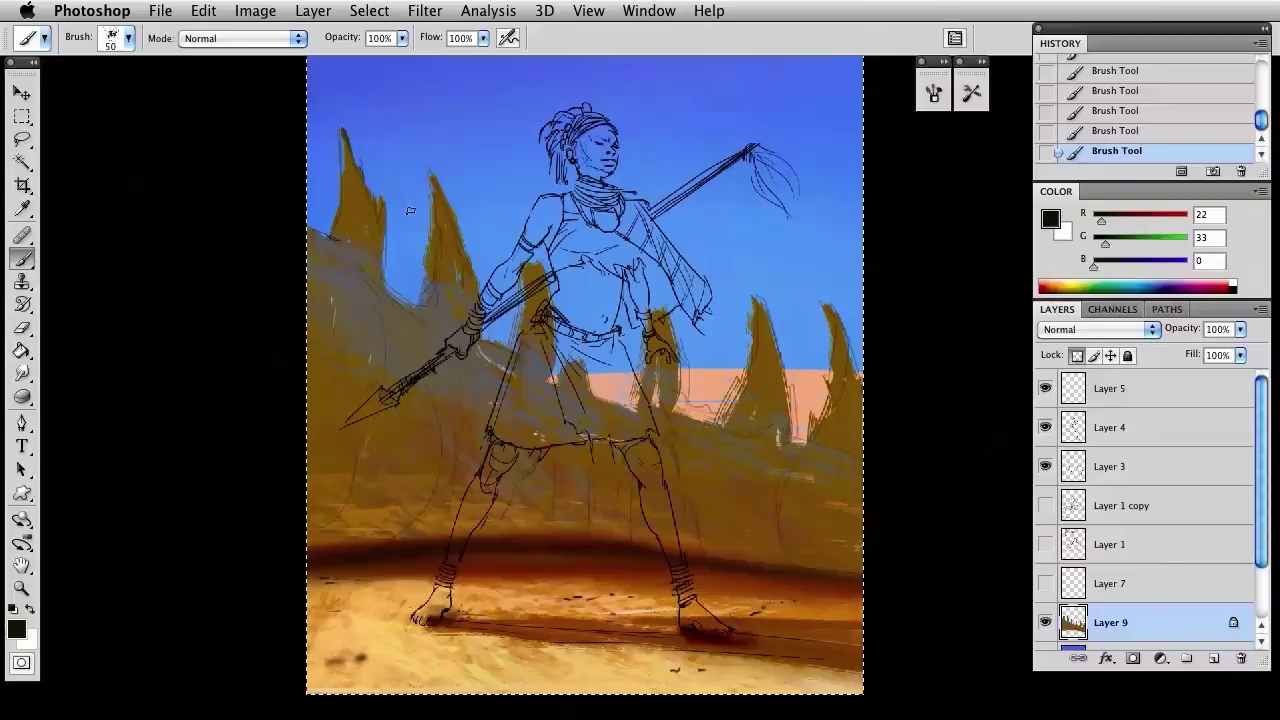
Enlarge the brush to 125 px and paint the two large spikes left of the warrior blackish green.
key(bracketright)
key(bracketright)
mouse_move(360, 208)
mouse_down()
mouse_move(389, 264)
mouse_move(366, 214)
mouse_move(362, 112)
mouse_up()
mouse_move(443, 195)
mouse_down()
mouse_move(470, 300)
mouse_move(445, 320)
mouse_up()
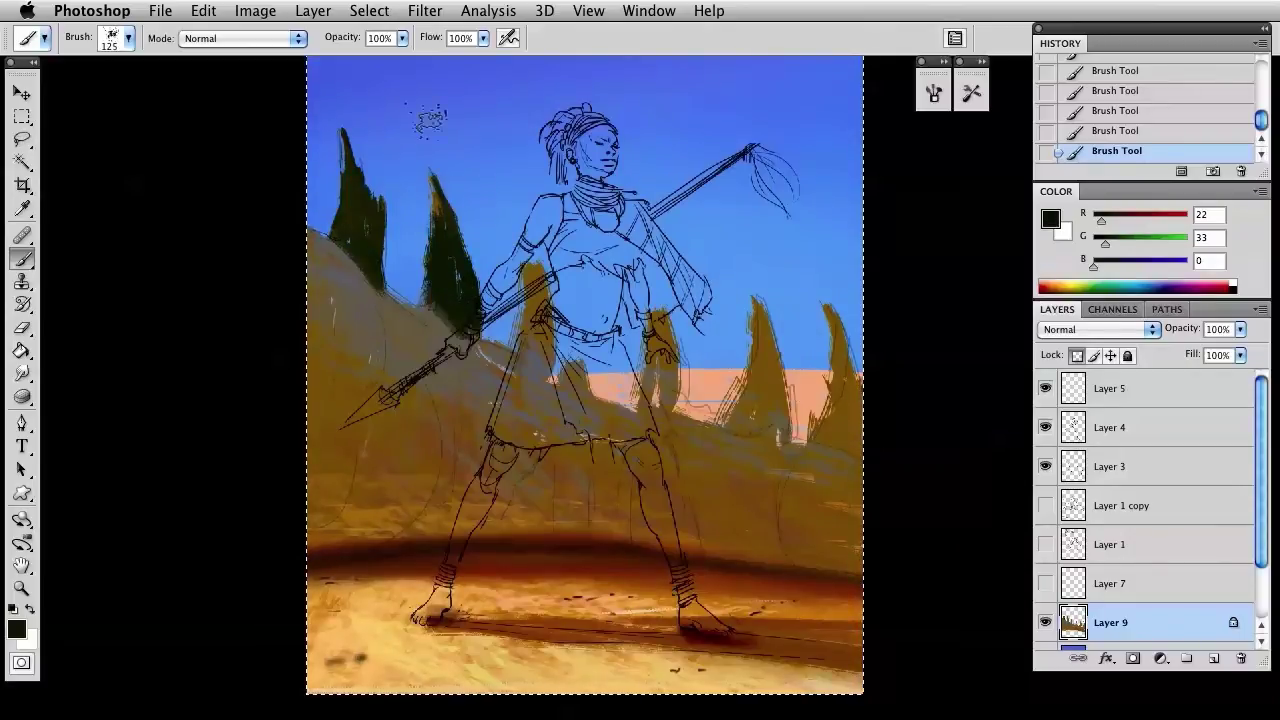
drag(430, 170, 438, 215)
Paint the spikes behind the warrior and on the canvas's right side blackish green, reducing the brush to 90 px for the last one.
mouse_move(537, 268)
mouse_down()
mouse_move(540, 360)
mouse_move(530, 345)
mouse_move(590, 385)
mouse_up()
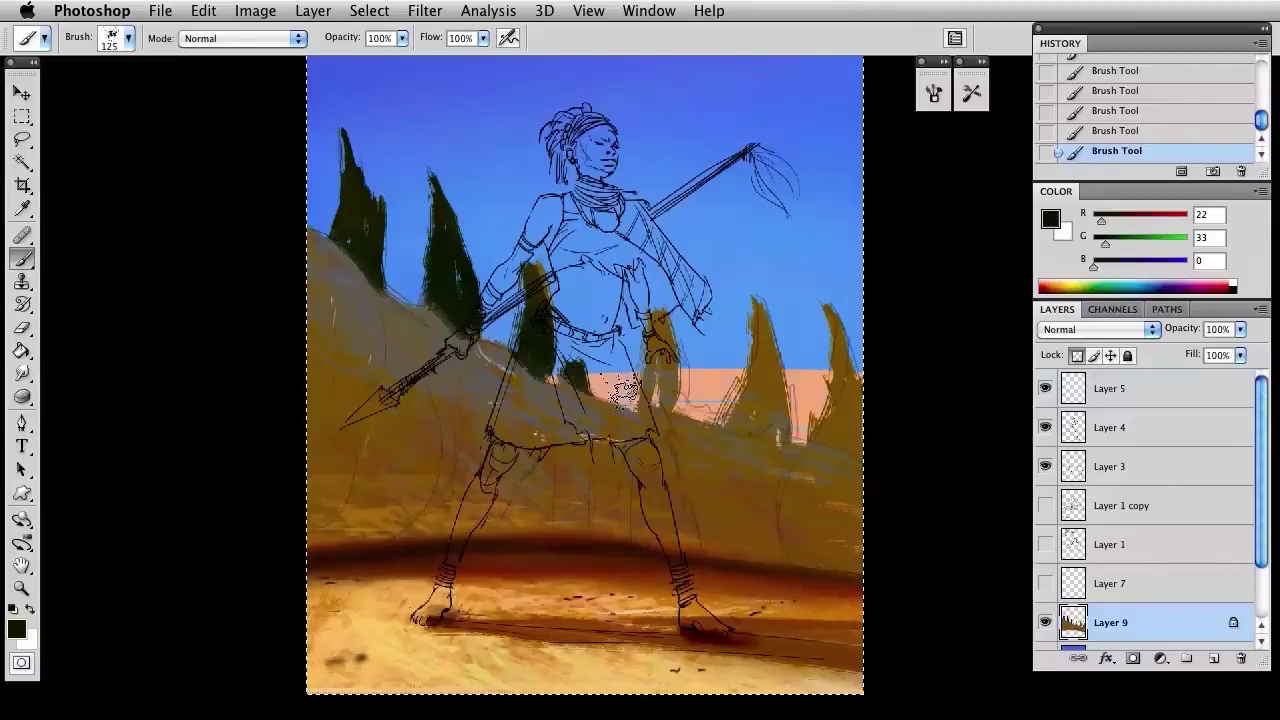
mouse_move(658, 300)
mouse_down()
mouse_move(688, 378)
mouse_move(660, 398)
mouse_up()
mouse_move(750, 408)
mouse_down()
mouse_move(740, 422)
mouse_move(755, 352)
mouse_up()
mouse_move(750, 282)
mouse_down()
mouse_move(766, 288)
mouse_move(800, 432)
mouse_up()
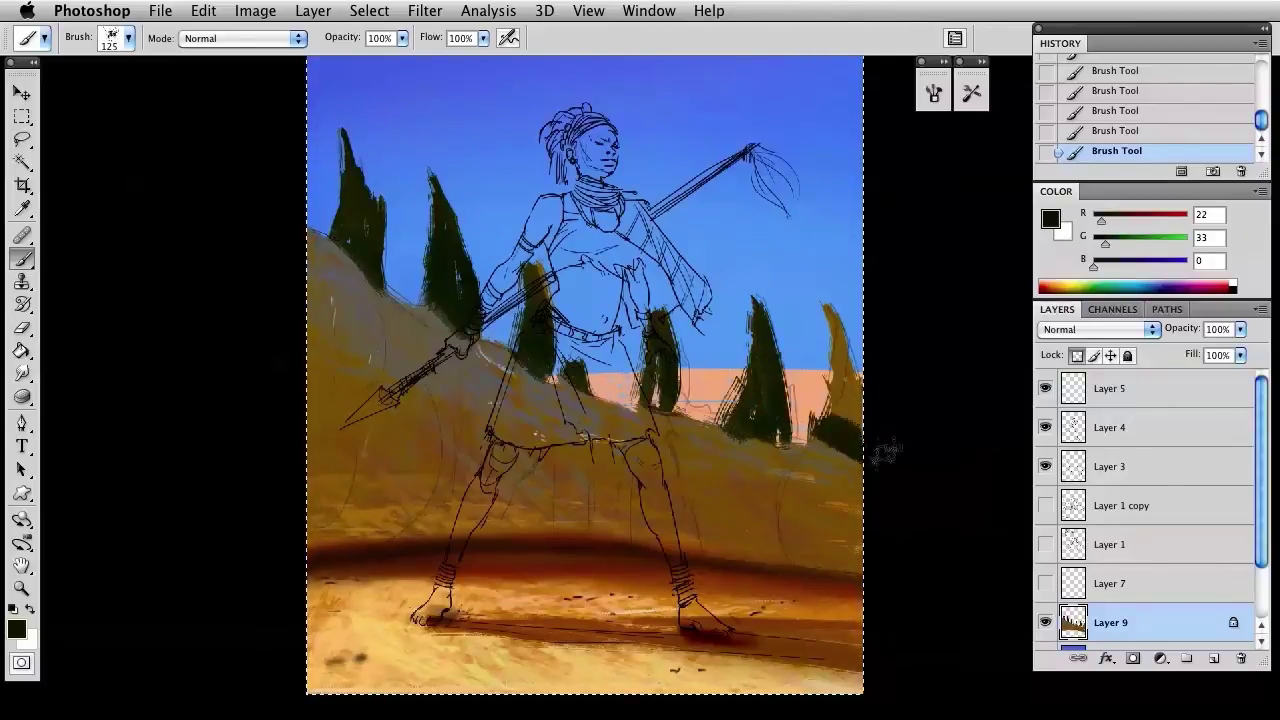
key(bracketleft)
key(bracketleft)
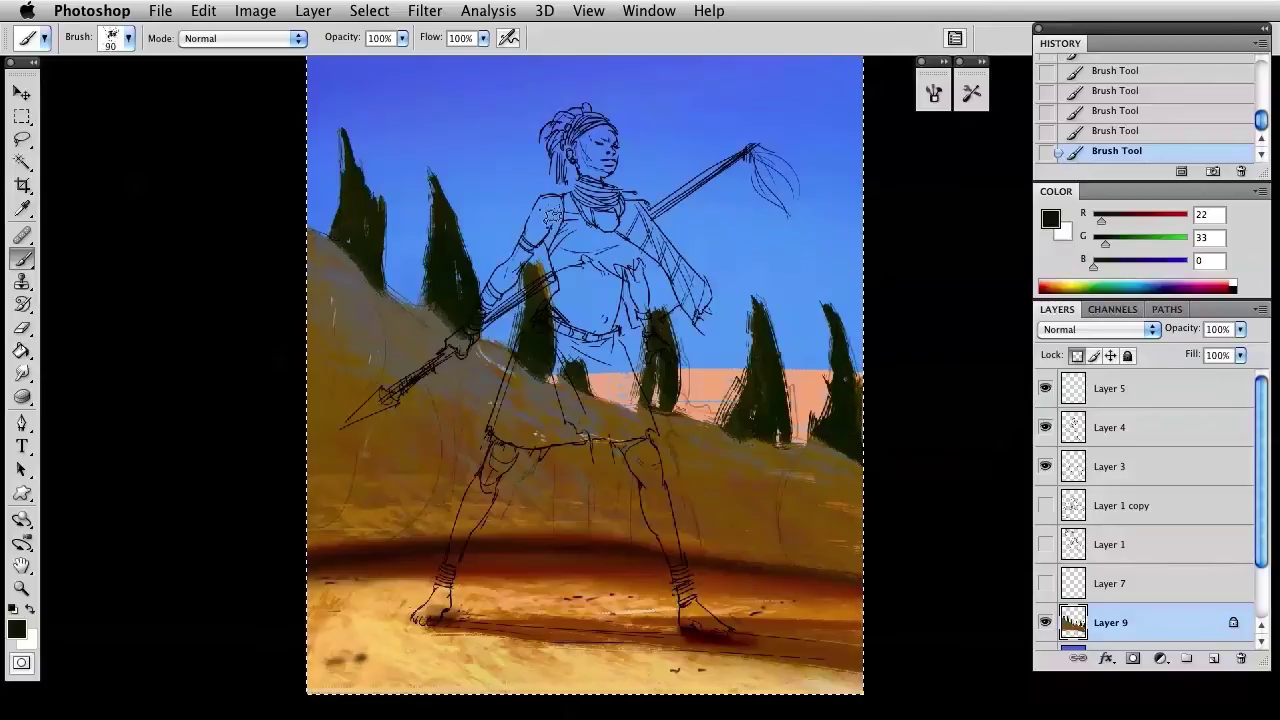
Paint the spike behind the warrior blackish green, add short streaks along the upper hillside with a 40 px brush, and clear the selection.
drag(534, 264, 546, 300)
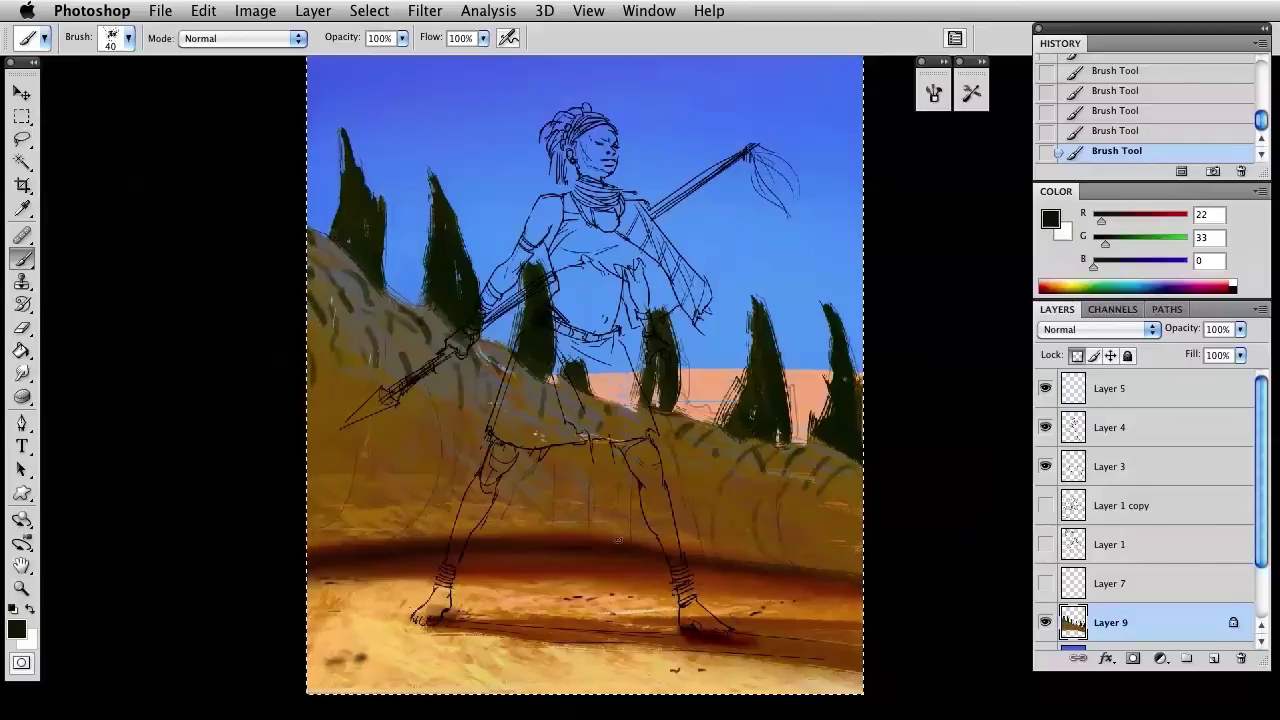
key(l)
click(289, 559)
click(658, 256)
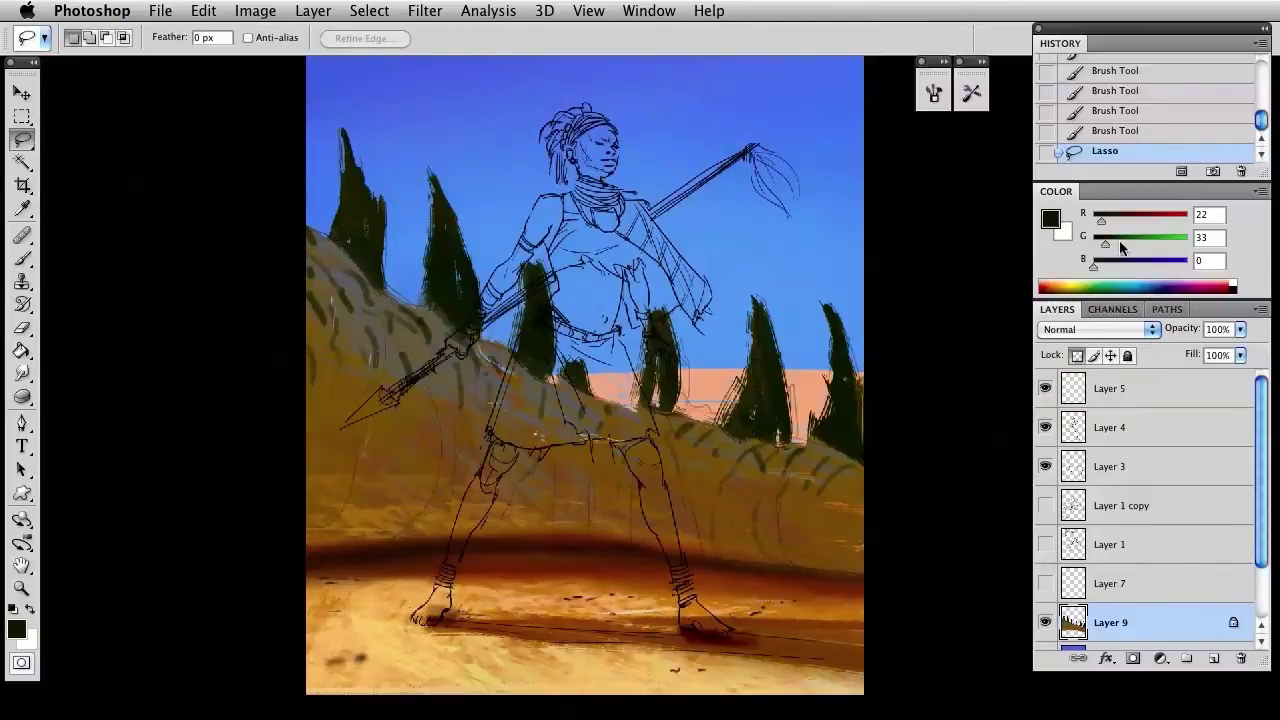
Sample dark brown RGB 67, 35, 15 from the shadow band and choose the spotted 90 px brush tip at 40 px.
key(i)
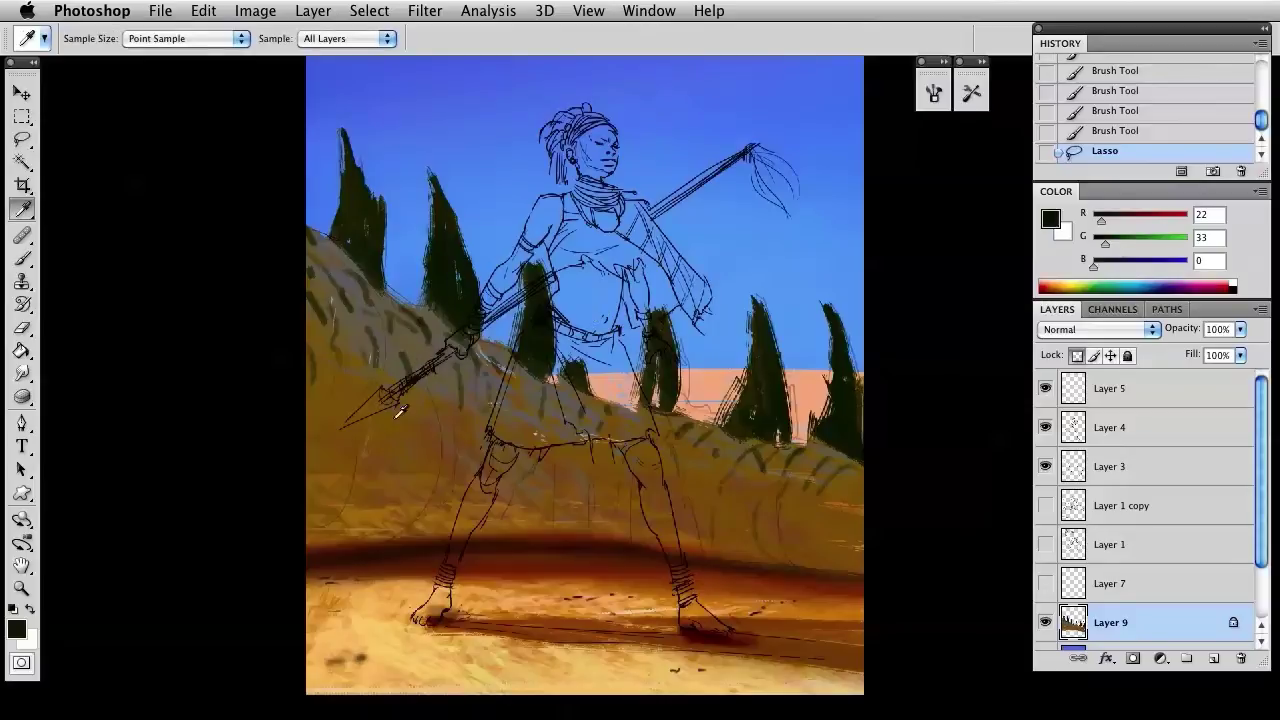
click(519, 541)
key(b)
right_click(489, 426)
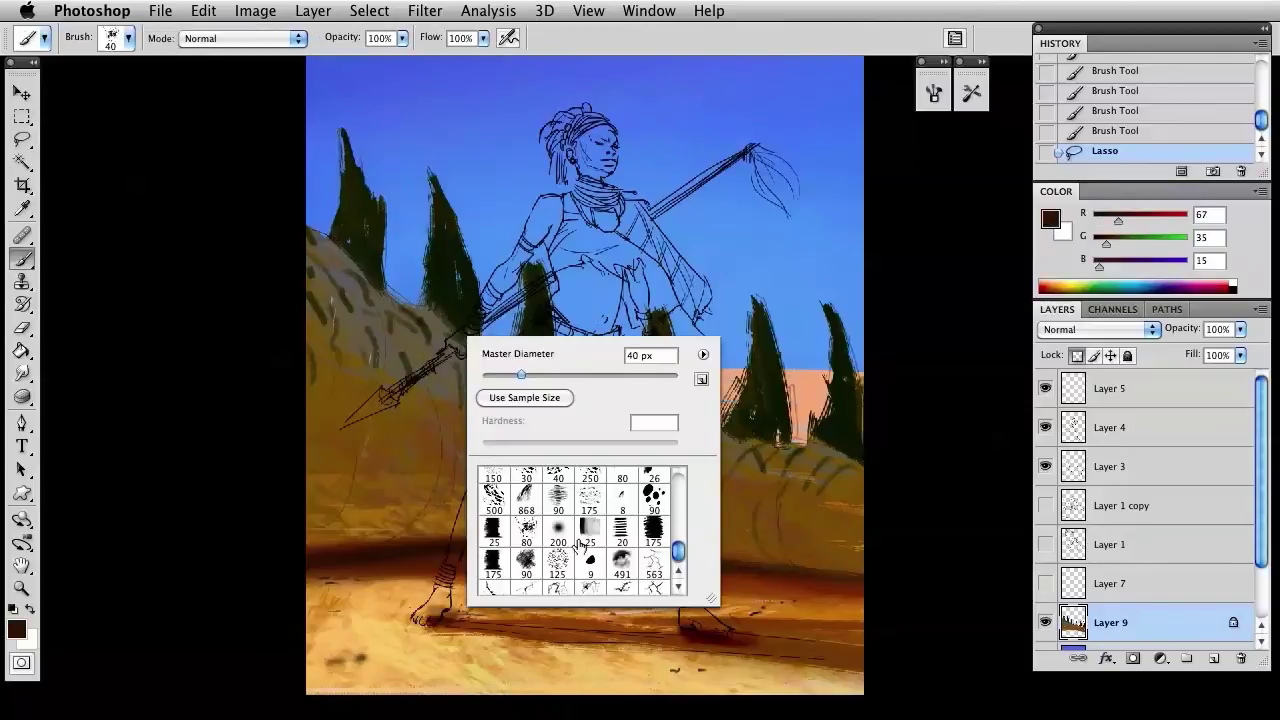
click(654, 497)
click(521, 375)
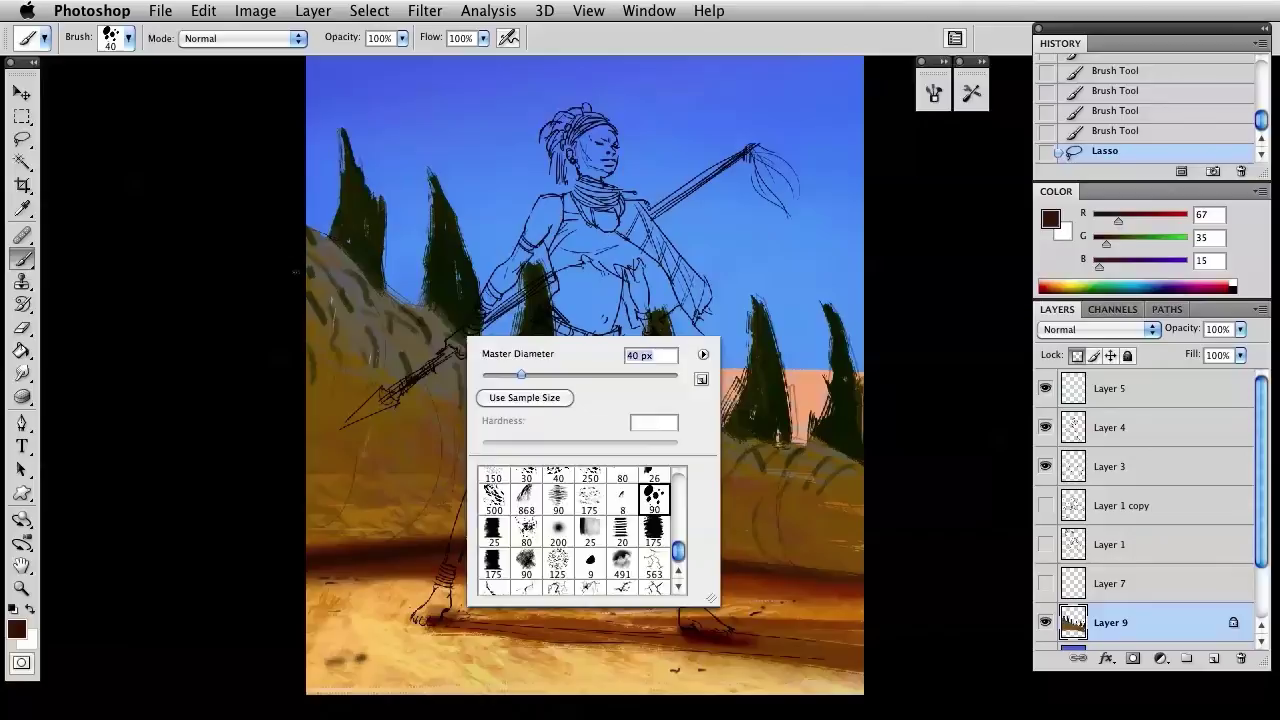
Paint curved dark brown streaks down the hillside face on both sides of the warrior's legs.
mouse_move(354, 464)
mouse_down()
mouse_move(340, 506)
mouse_move(370, 508)
mouse_up()
mouse_move(408, 441)
mouse_down()
mouse_move(392, 508)
mouse_move(434, 516)
mouse_up()
drag(457, 448, 442, 510)
drag(486, 432, 462, 504)
drag(510, 428, 483, 508)
drag(324, 456, 307, 496)
drag(326, 332, 318, 366)
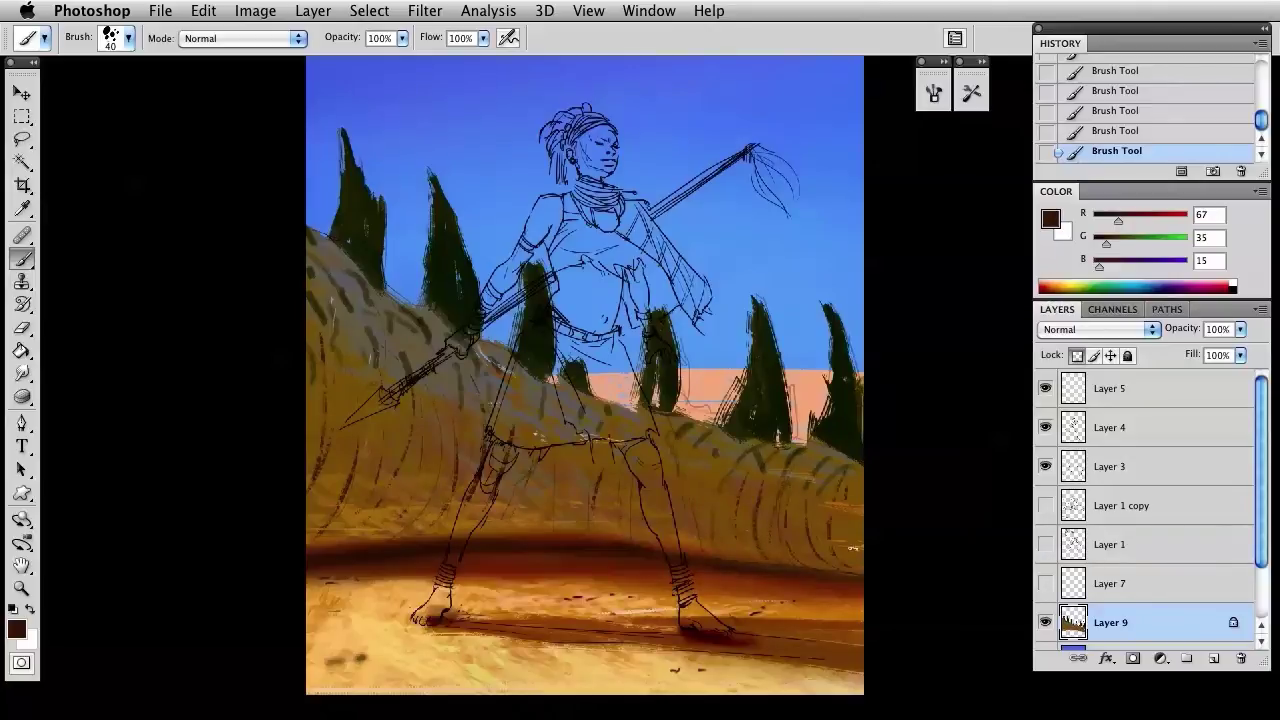
Choose the soft round 200 px brush and shade the hillside dark brown, reducing the brush to 125 px and 90 px.
right_click(582, 392)
click(683, 583)
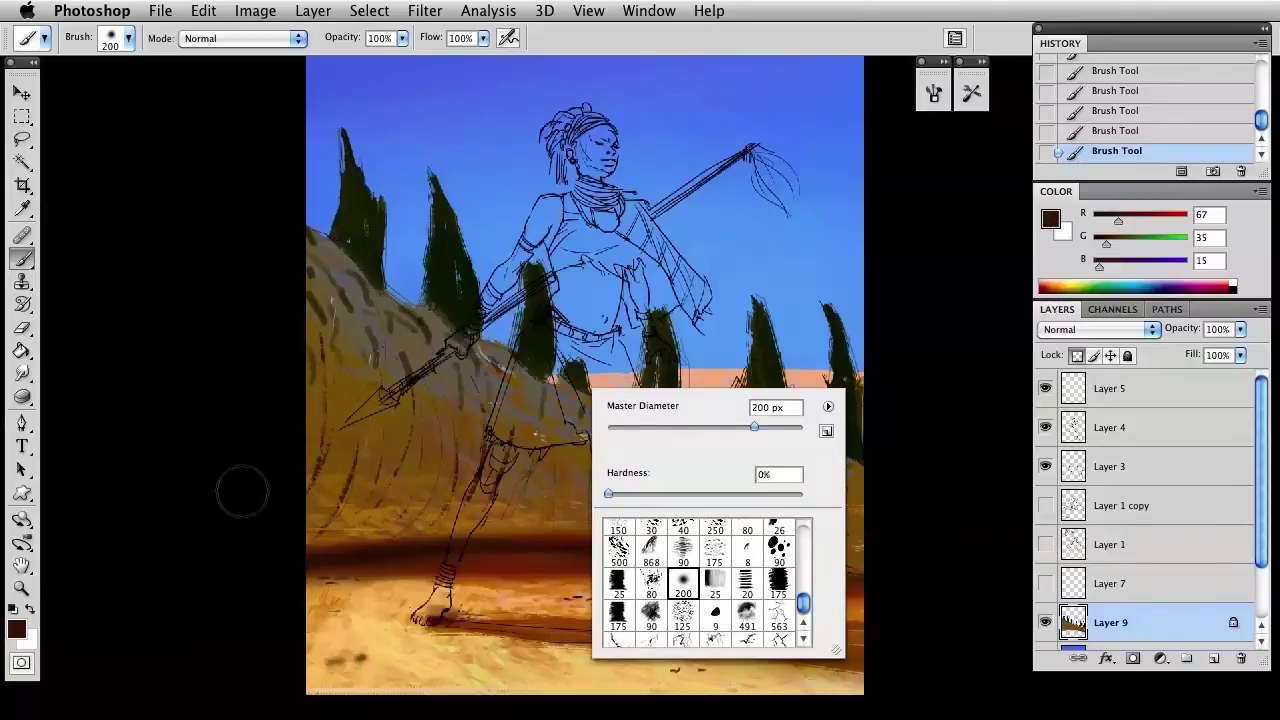
drag(290, 500, 326, 414)
key(bracketleft)
key(bracketleft)
key(bracketleft)
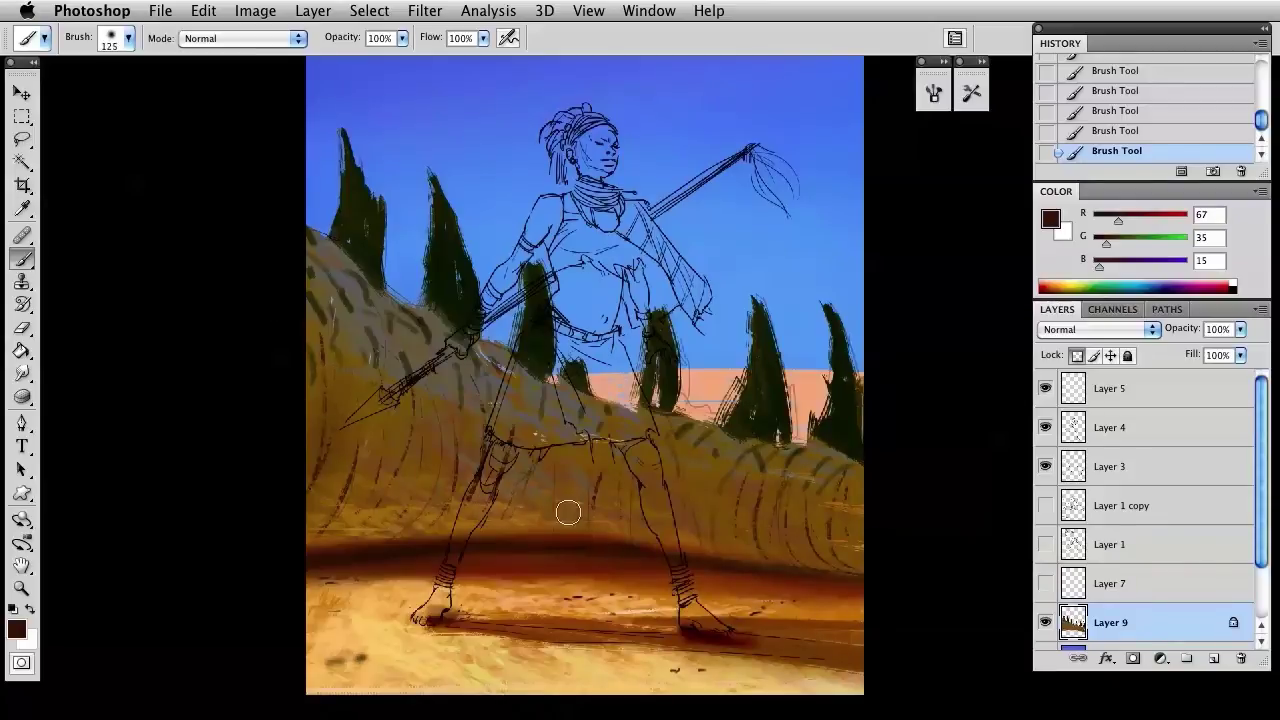
key(bracketleft)
key(bracketleft)
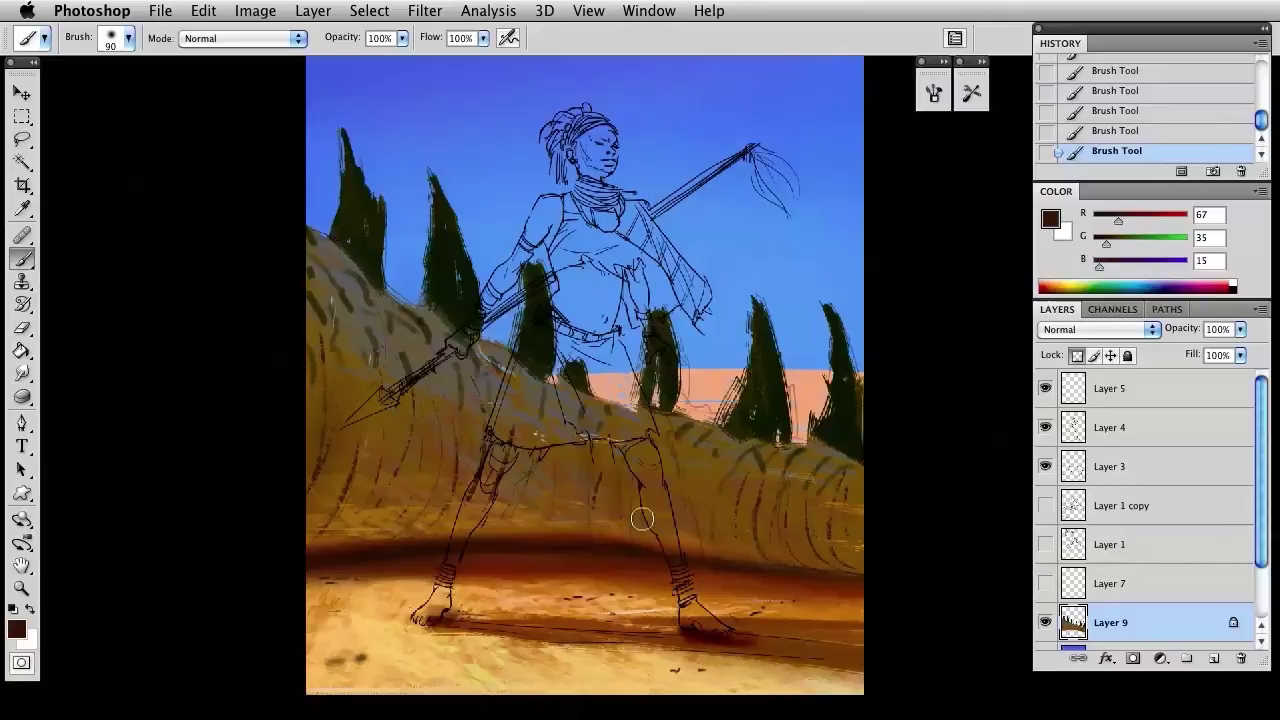
Enlarge the soft brush to 200 px and deepen the brown shading on the slope beside the warrior's legs, finishing at 125 px.
key(bracketright)
key(bracketright)
key(bracketright)
key(bracketright)
key(bracketright)
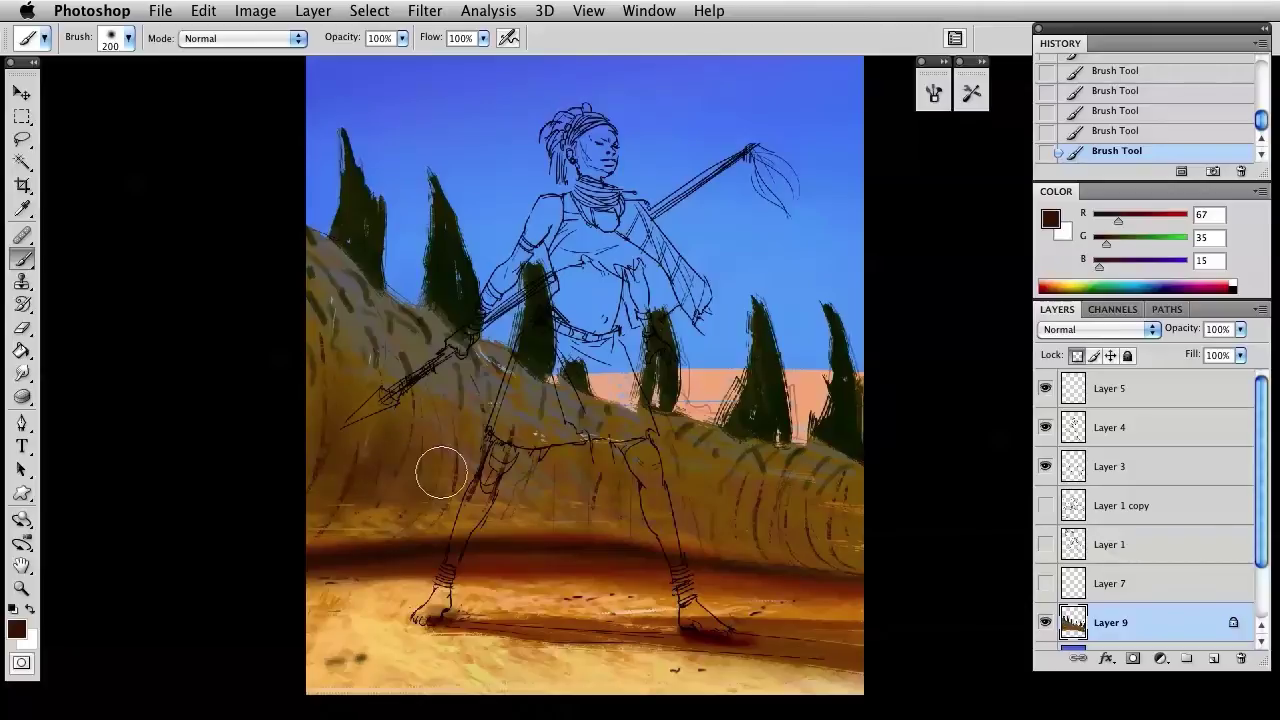
key(bracketleft)
key(bracketleft)
key(bracketleft)
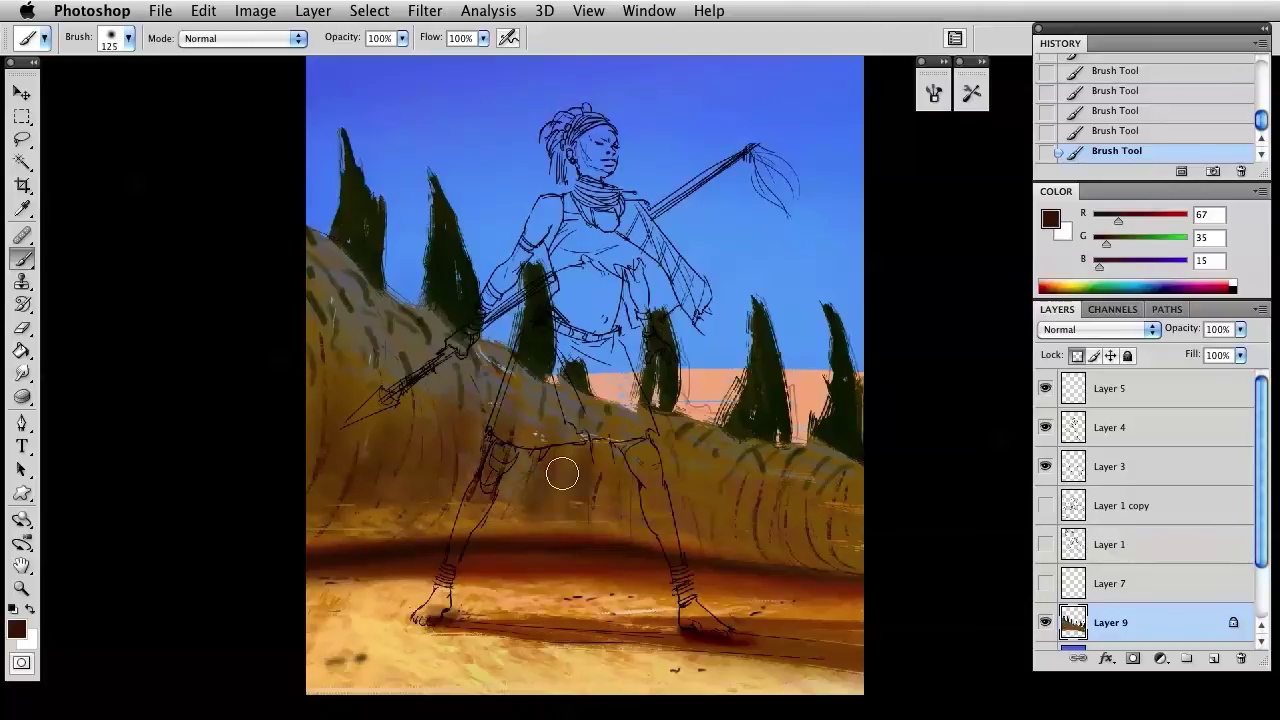
Reduce the soft brush to 50 px and shade the slope around the spear tip dark brown.
key(bracketleft)
key(bracketleft)
key(bracketleft)
key(bracketleft)
key(bracketleft)
key(bracketleft)
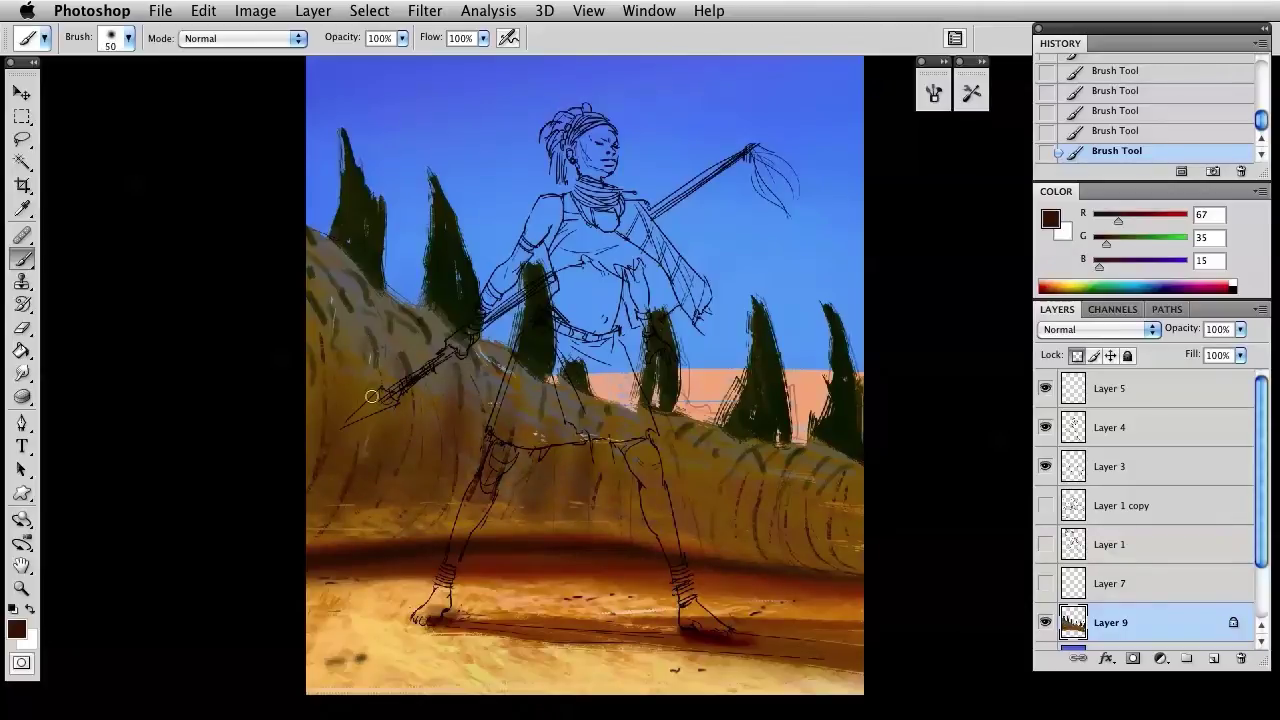
drag(371, 396, 372, 359)
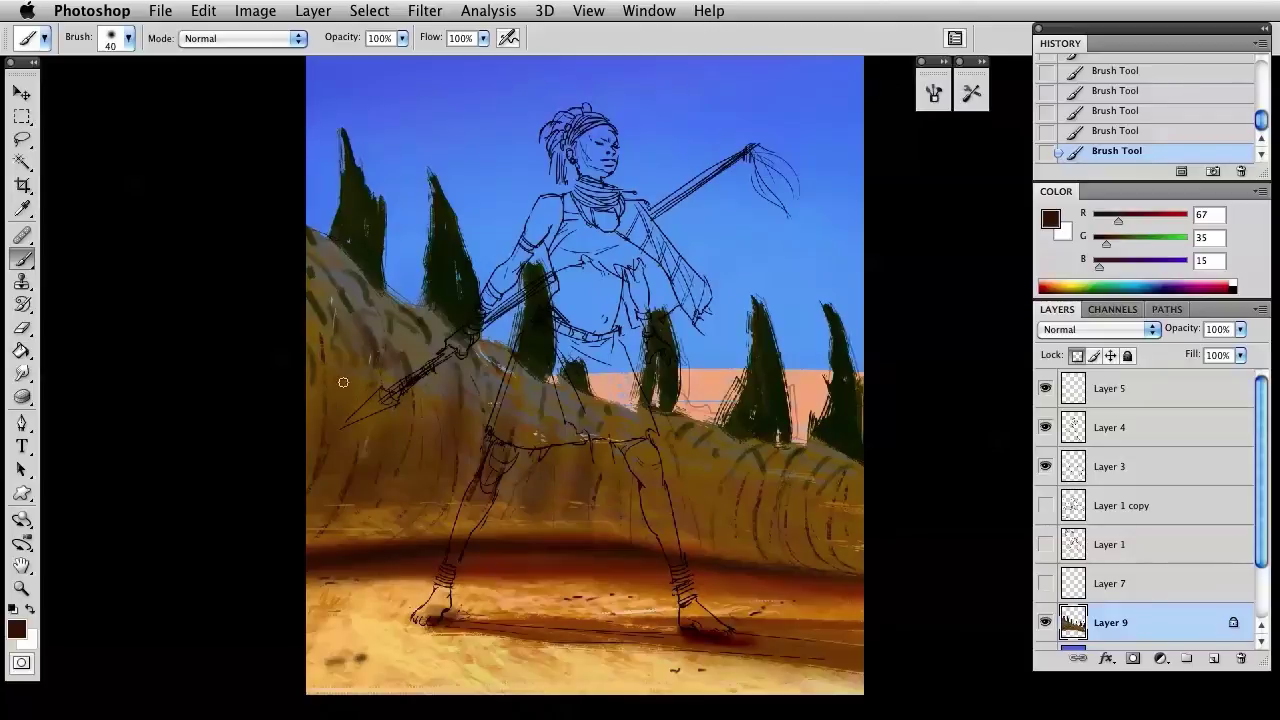
Choose the speckled 175 px brush tip, enlarge it to 500 px and stamp dark brown texture over the slope around the spear.
right_click(442, 330)
click(650, 490)
key(Return)
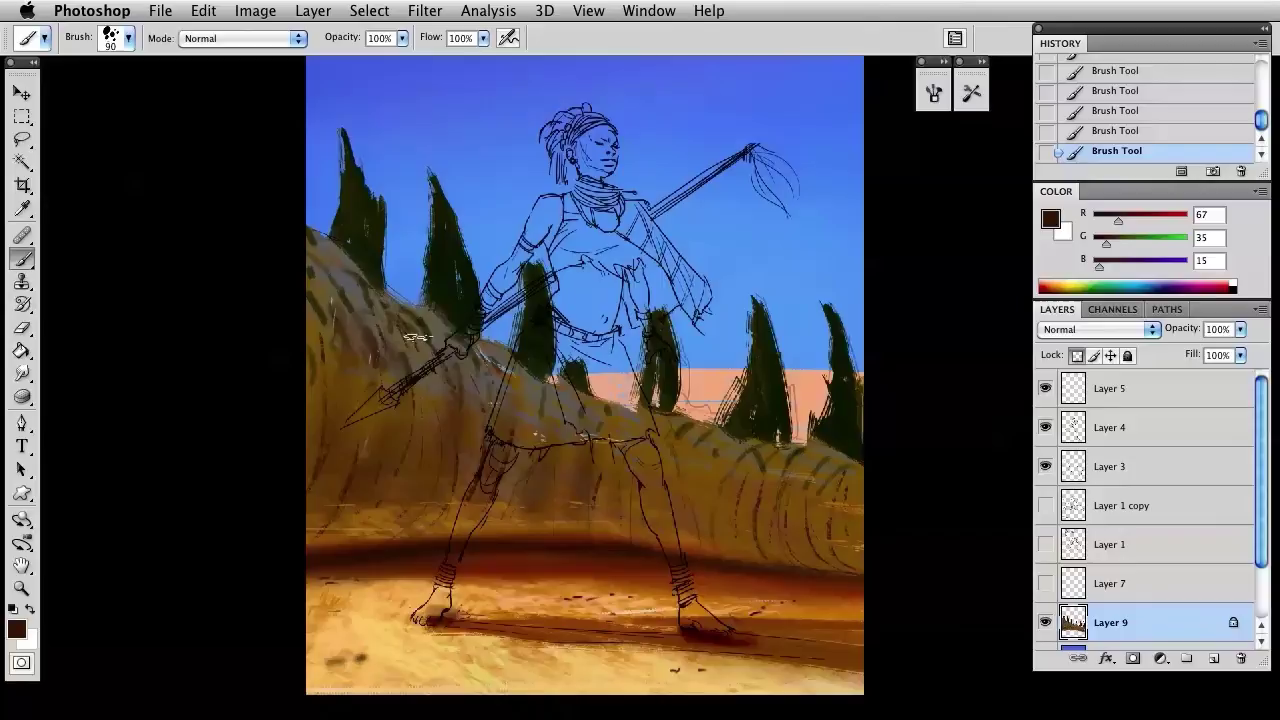
right_click(418, 337)
click(588, 490)
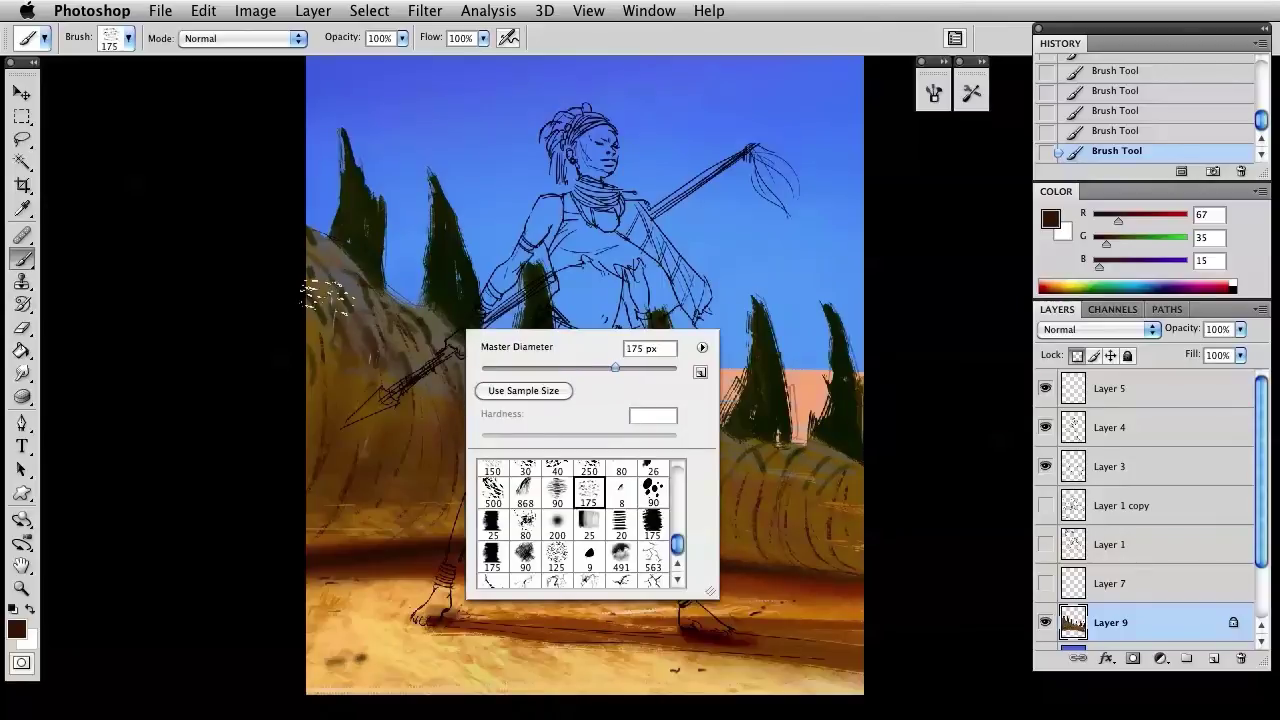
key(Return)
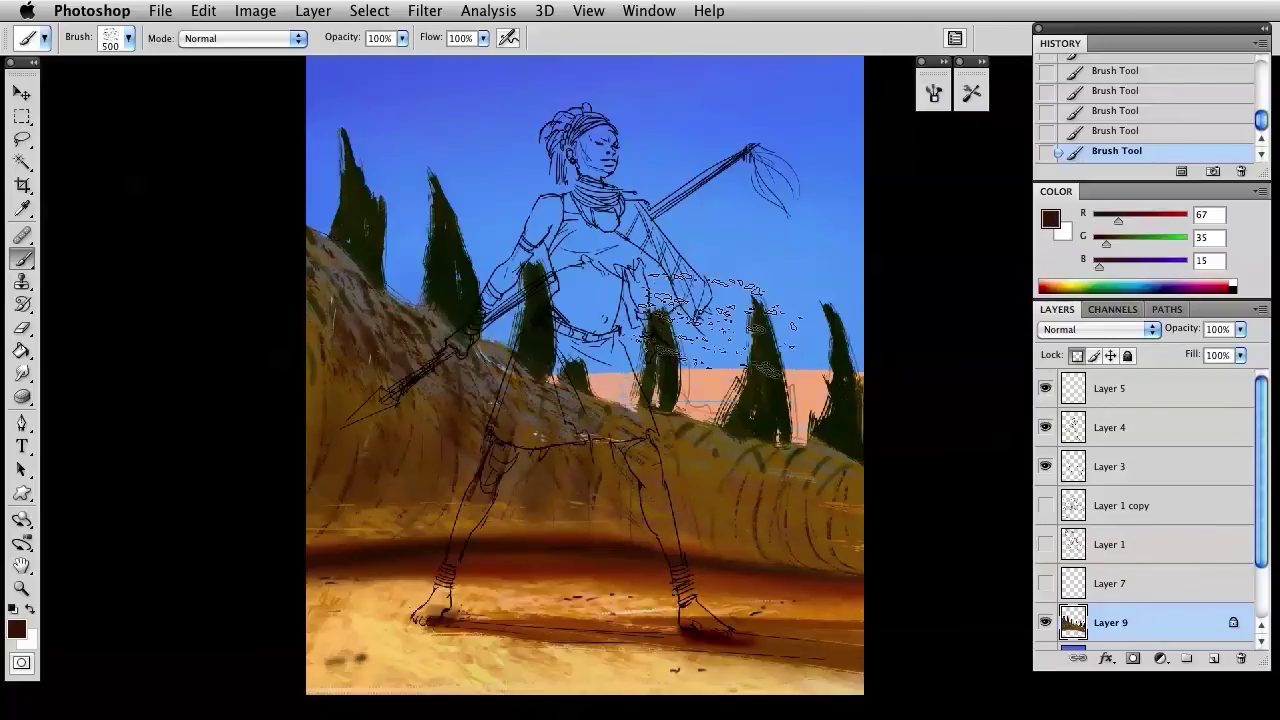
Add a new layer above Layer 9 and clip it to that layer.
drag(618, 372, 623, 412)
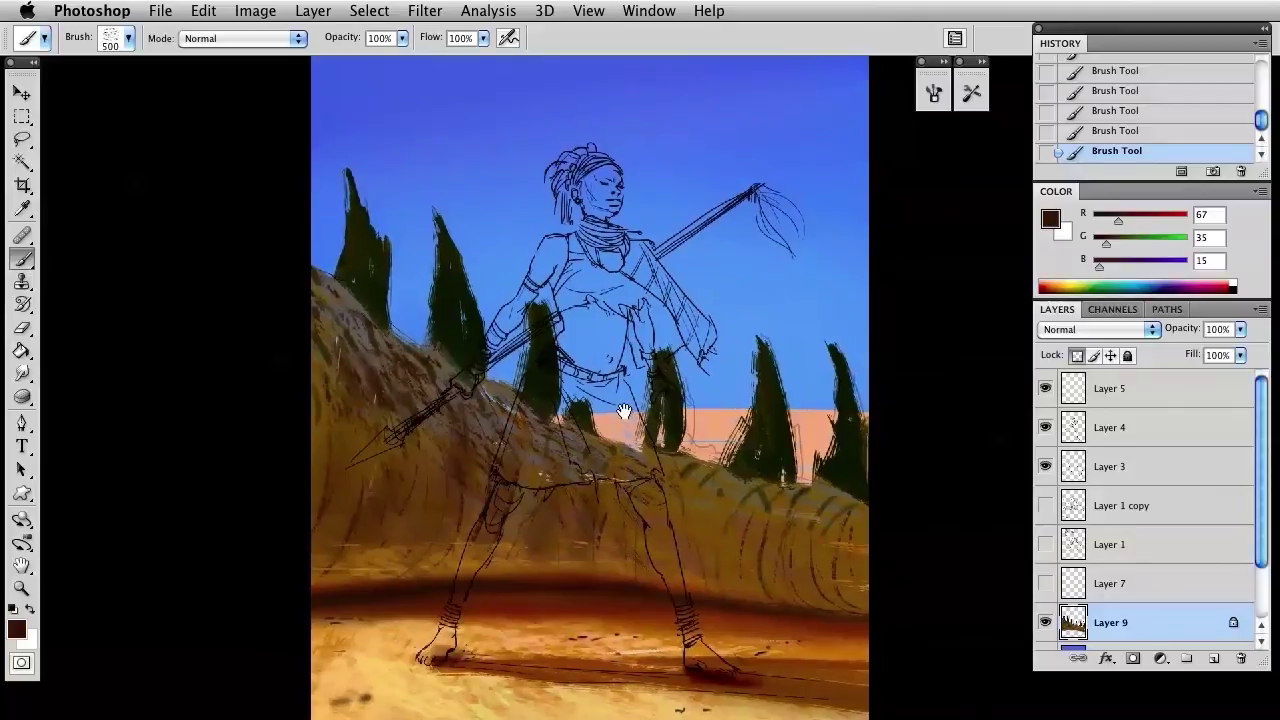
click(1213, 658)
alt+click(1157, 641)
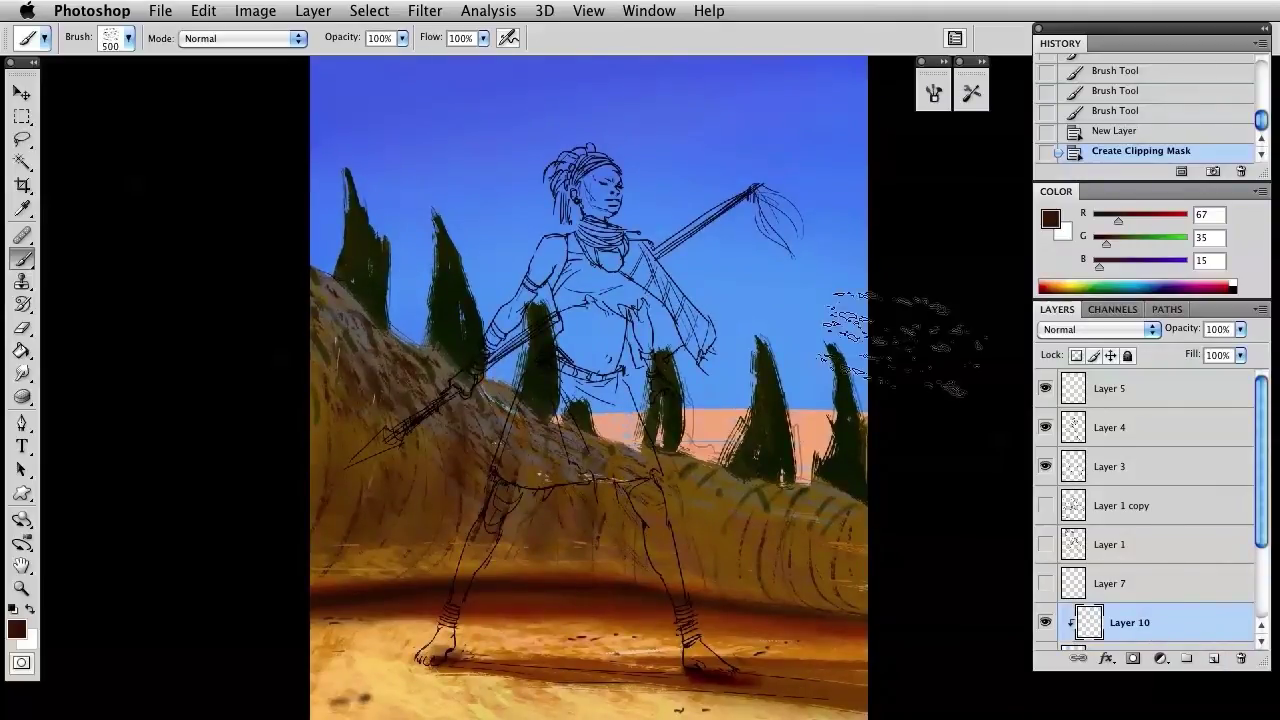
Set the colour to pale sand RGB 228, 212, 165 and choose the textured 80 px brush tip at 42 px.
drag(1158, 218, 1170, 266)
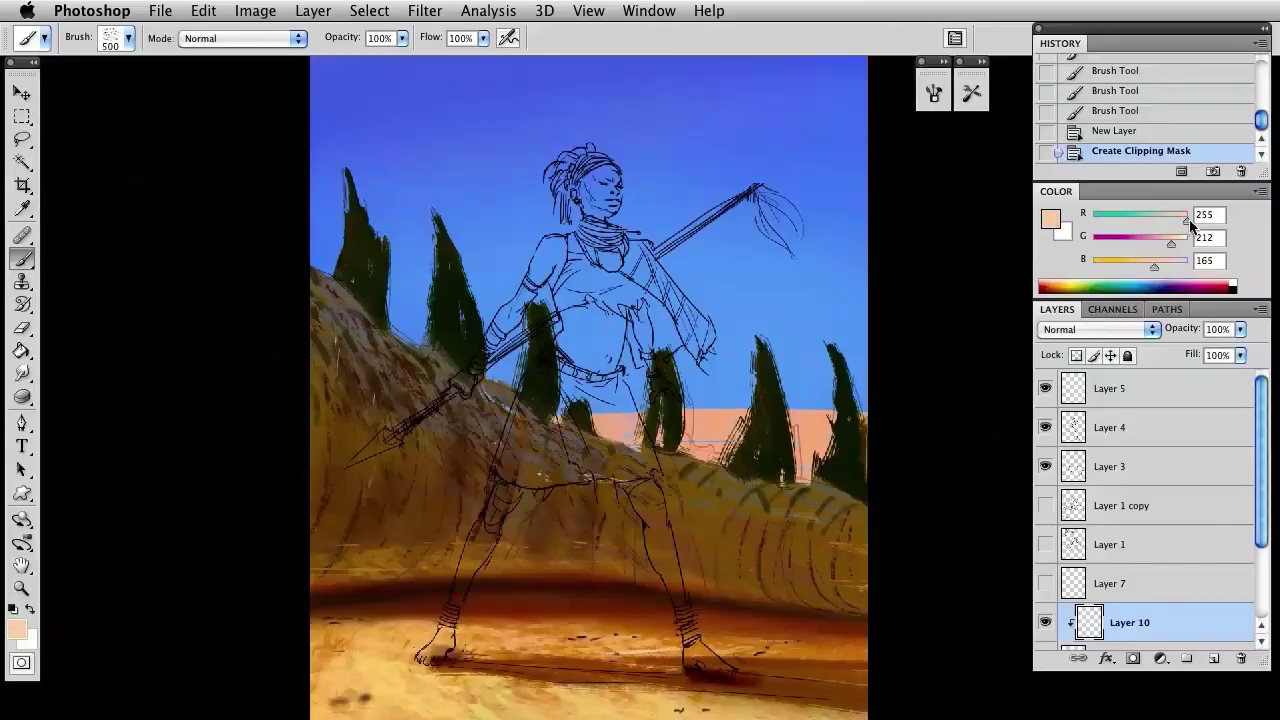
drag(1189, 219, 1177, 219)
right_click(472, 202)
click(529, 390)
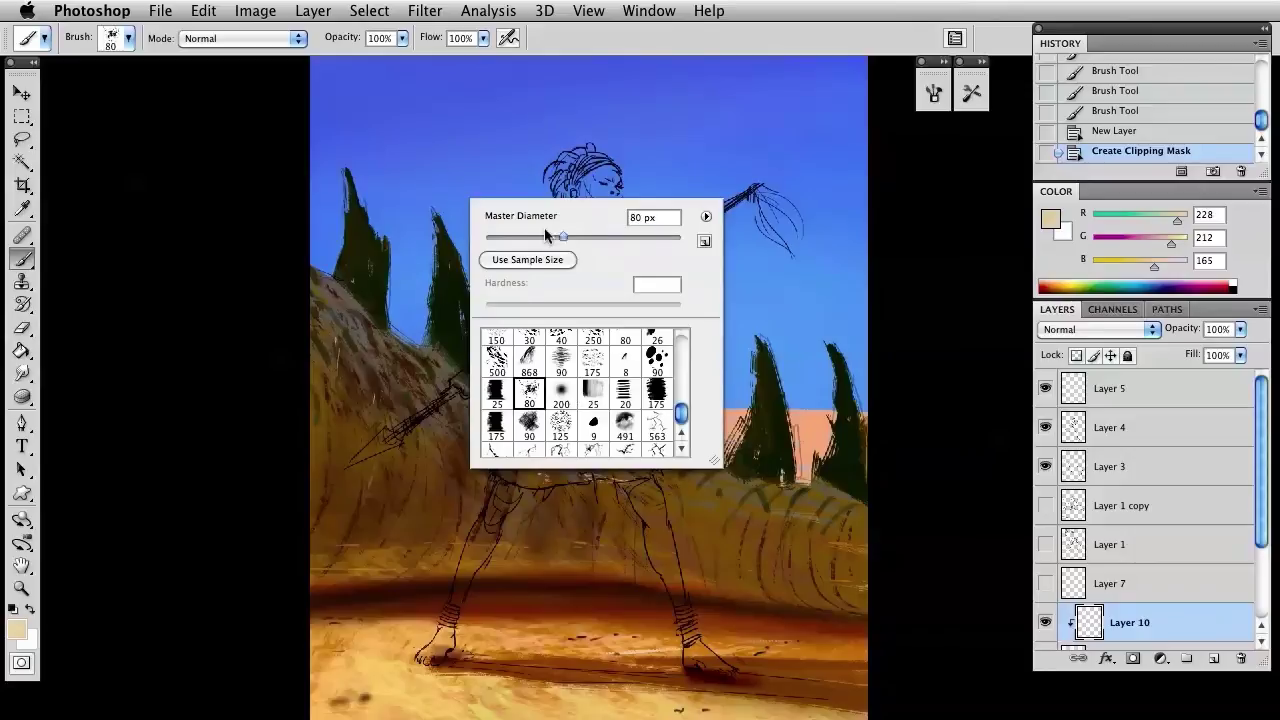
drag(544, 236, 525, 236)
click(435, 148)
Paint pale sand highlights along the hill crest from the canvas's left edge to behind the warrior, undoing the latest strokes.
drag(312, 270, 336, 282)
mouse_move(362, 305)
mouse_down()
mouse_move(435, 374)
mouse_move(403, 343)
mouse_up()
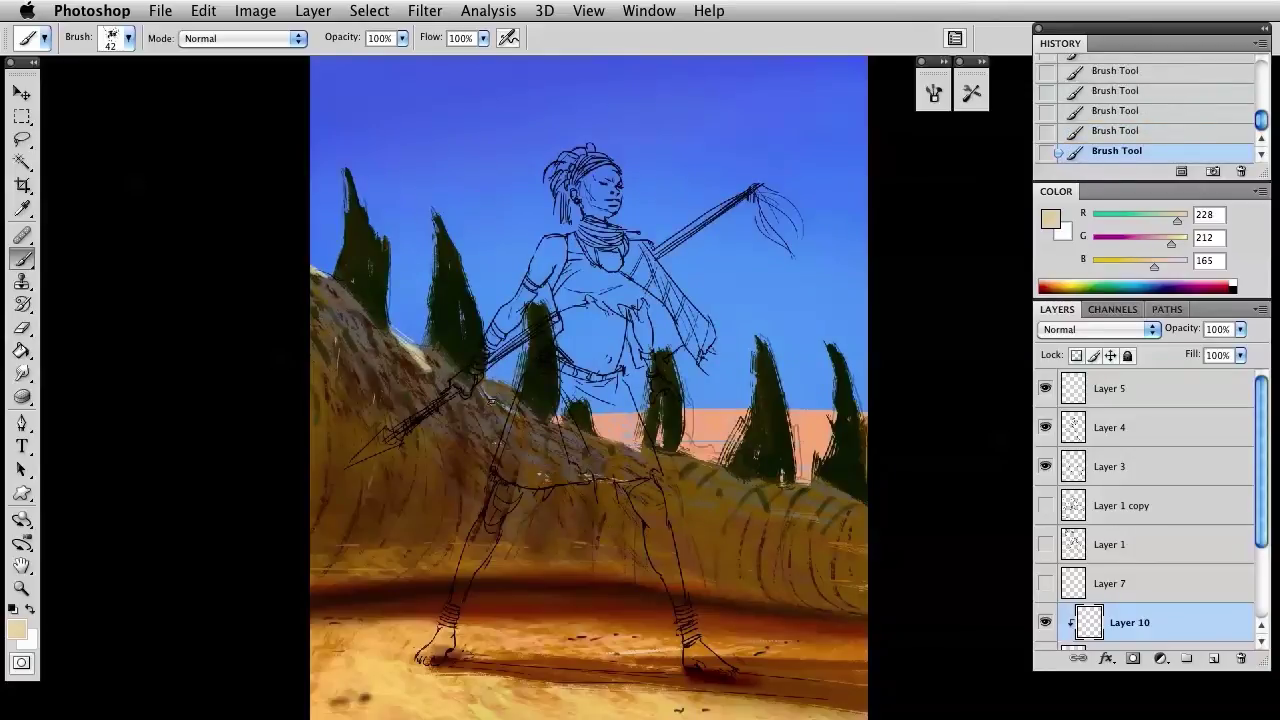
drag(488, 382, 520, 405)
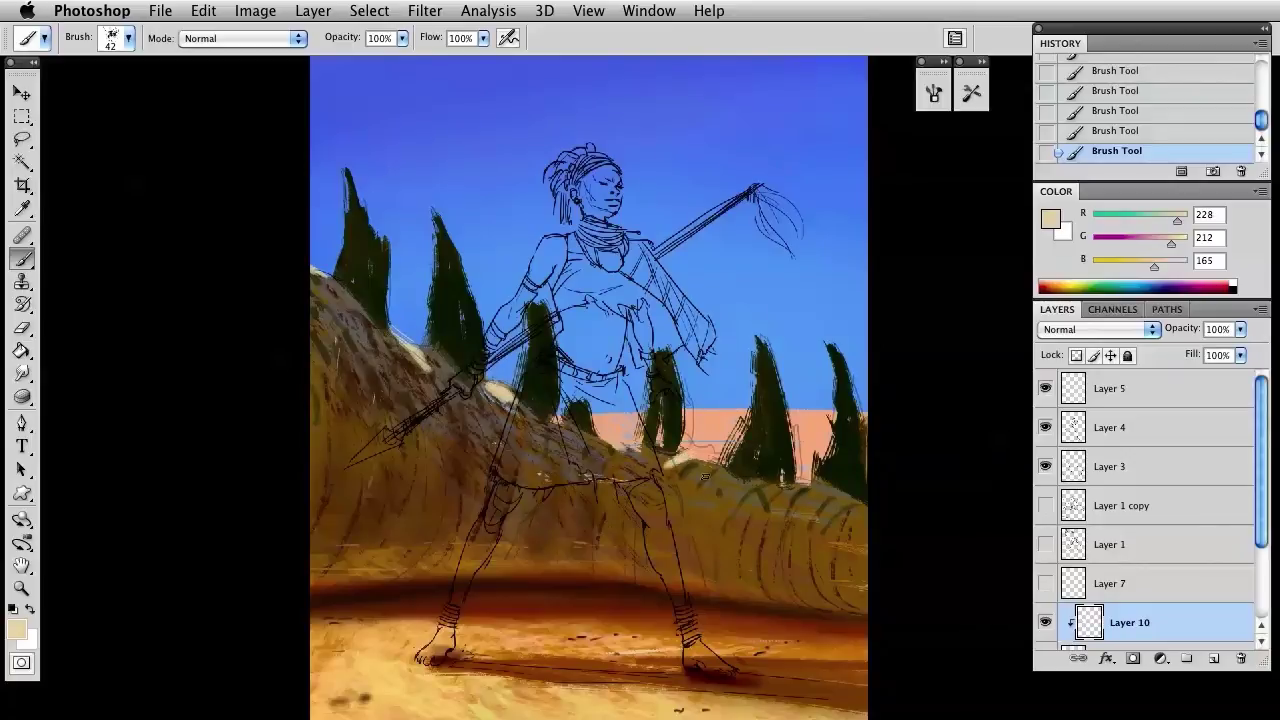
key(super+z)
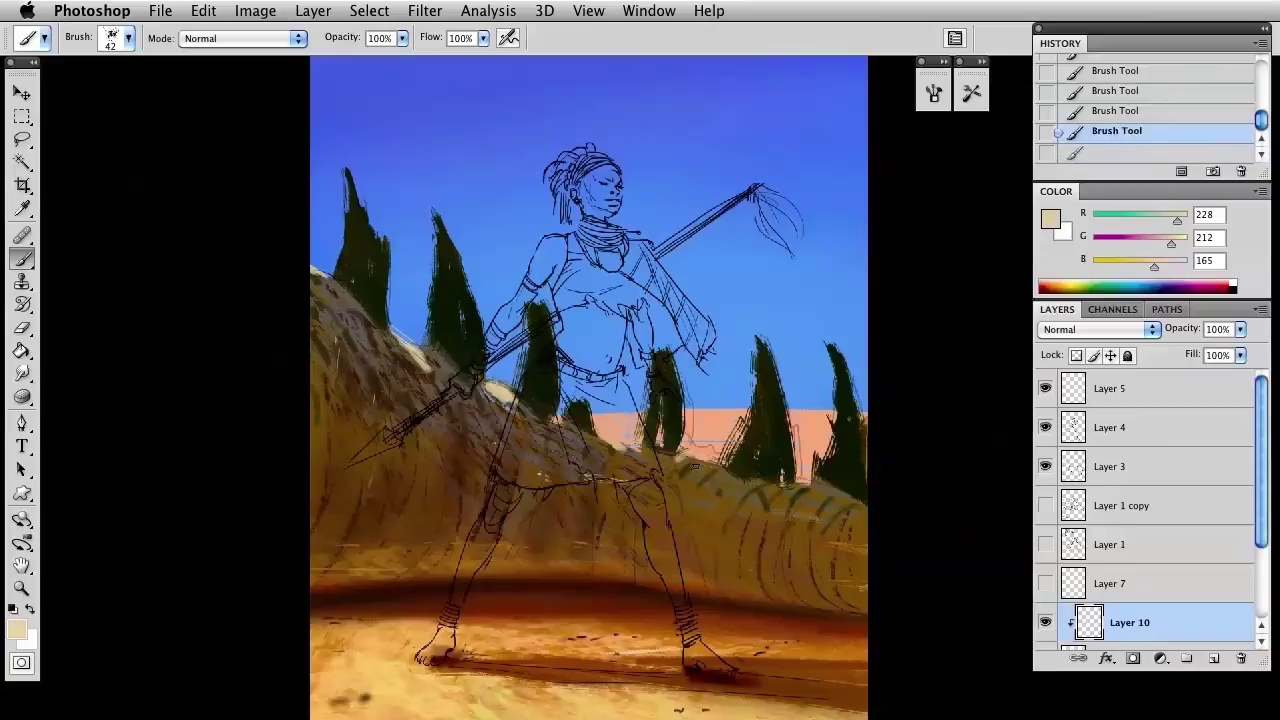
key(super+alt+z)
Enlarge the brush to 77 px and paint pale sand highlights on the crest between the spikes right of the warrior.
drag(695, 466, 712, 456)
right_click(714, 456)
drag(798, 466, 814, 466)
click(712, 455)
mouse_move(700, 456)
mouse_down()
mouse_move(659, 487)
mouse_move(708, 470)
mouse_up()
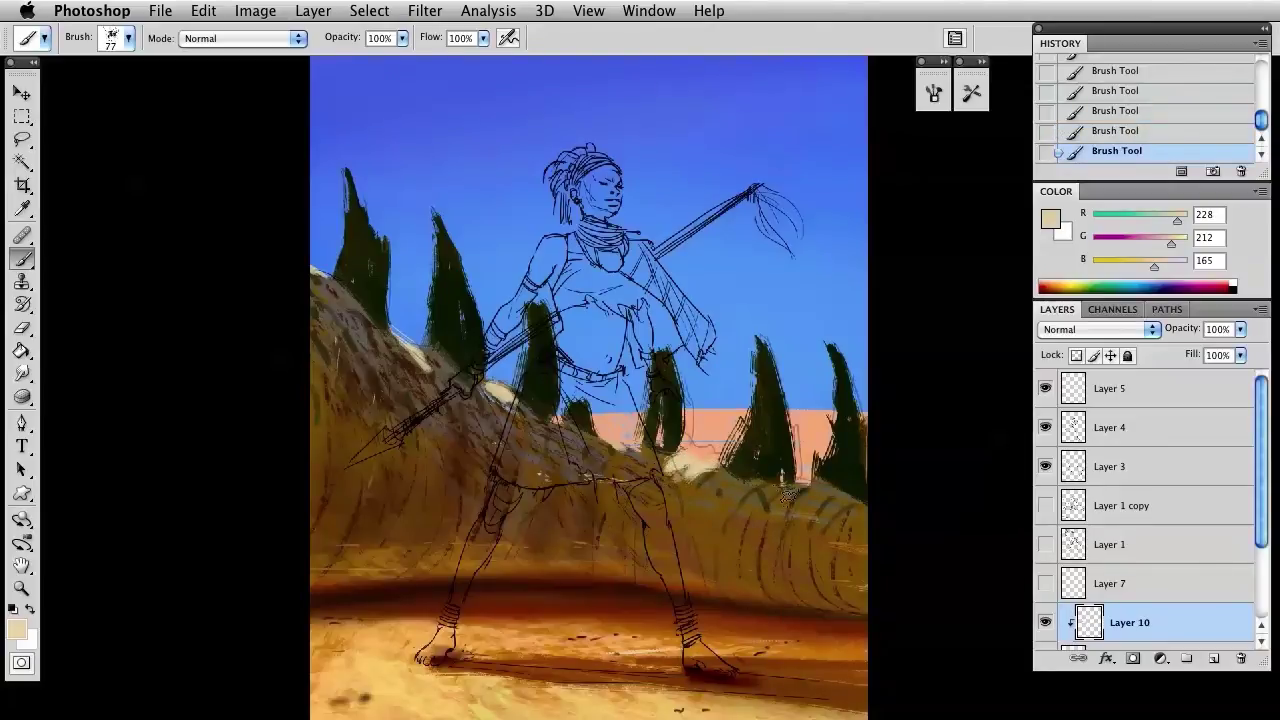
drag(788, 495, 775, 491)
Paint yellow RGB 228, 212, 65 along the crest right of the warrior and cover it with muted tan RGB 214, 195, 128.
drag(1162, 267, 1117, 267)
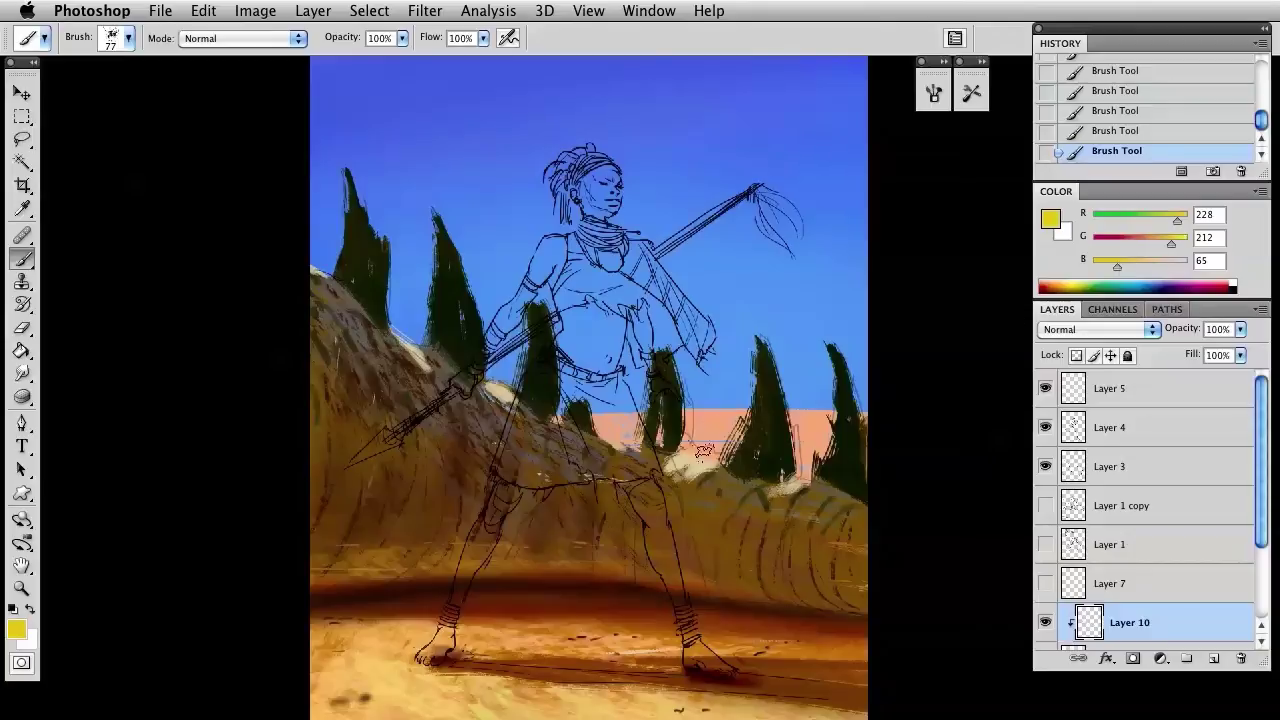
mouse_move(705, 452)
mouse_down()
mouse_move(665, 495)
mouse_move(798, 486)
mouse_move(800, 505)
mouse_up()
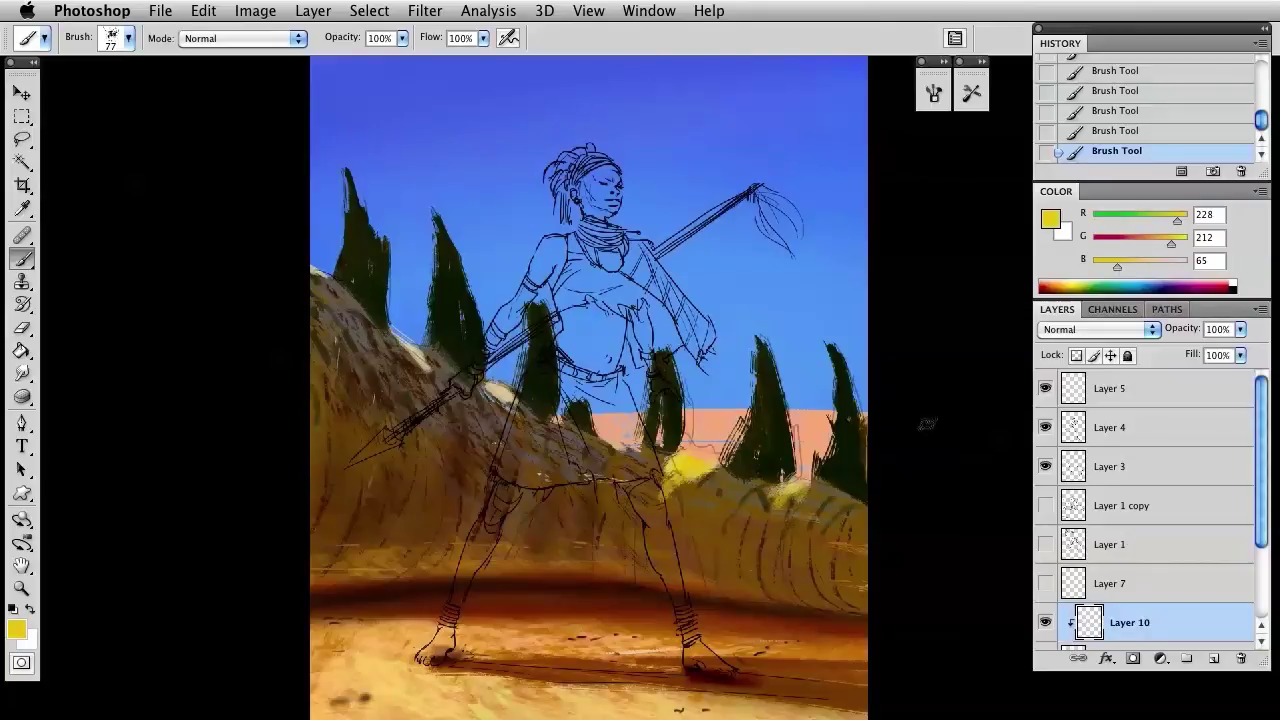
mouse_move(1117, 266)
mouse_down()
mouse_move(1140, 266)
mouse_move(1165, 241)
mouse_up()
mouse_move(688, 452)
mouse_down()
mouse_move(694, 502)
mouse_move(724, 487)
mouse_move(755, 504)
mouse_move(807, 492)
mouse_move(872, 514)
mouse_move(787, 508)
mouse_up()
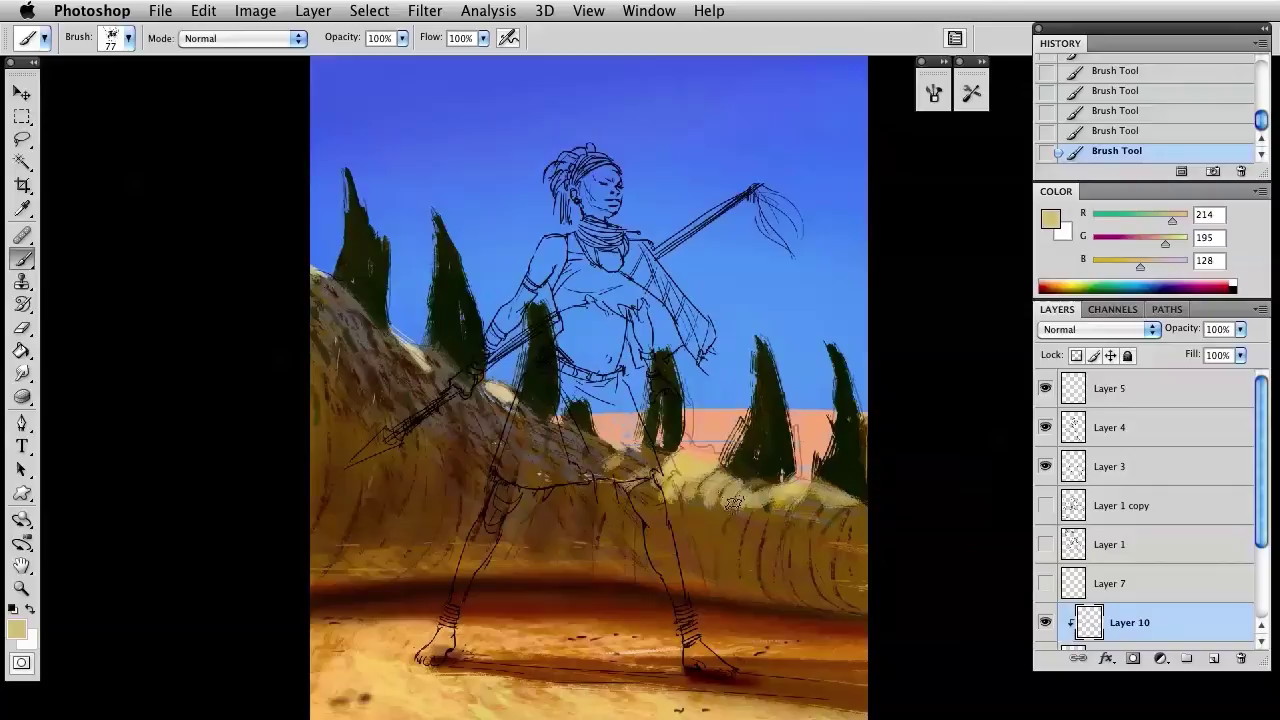
Choose the grassy 26 px brush tip at 73 px and set its opacity to 55%.
right_click(776, 444)
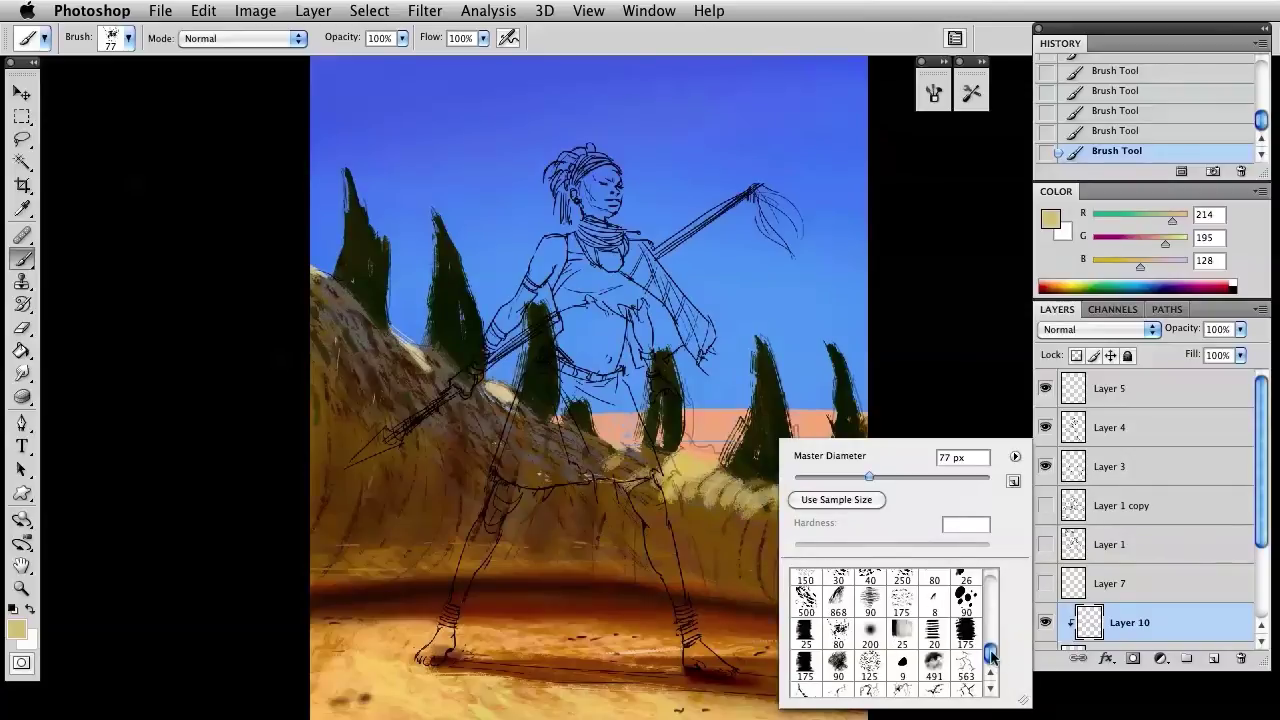
scroll(988, 618, up, 3)
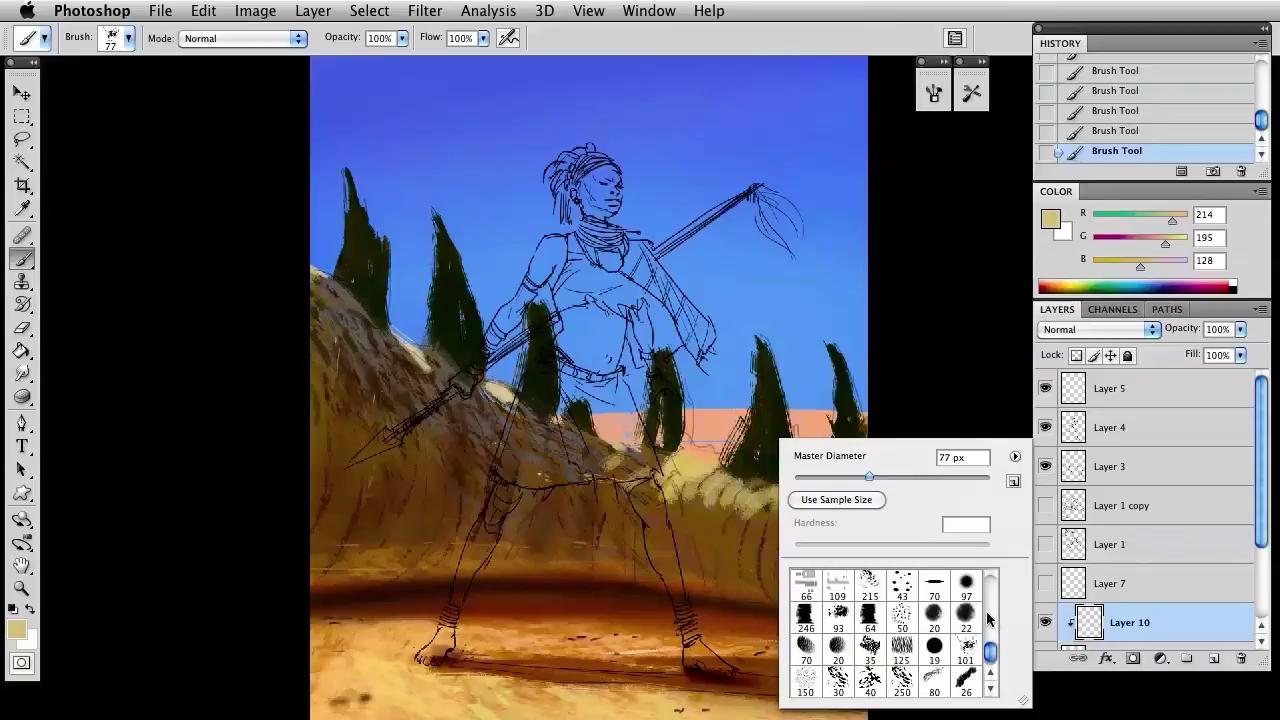
click(963, 683)
click(865, 477)
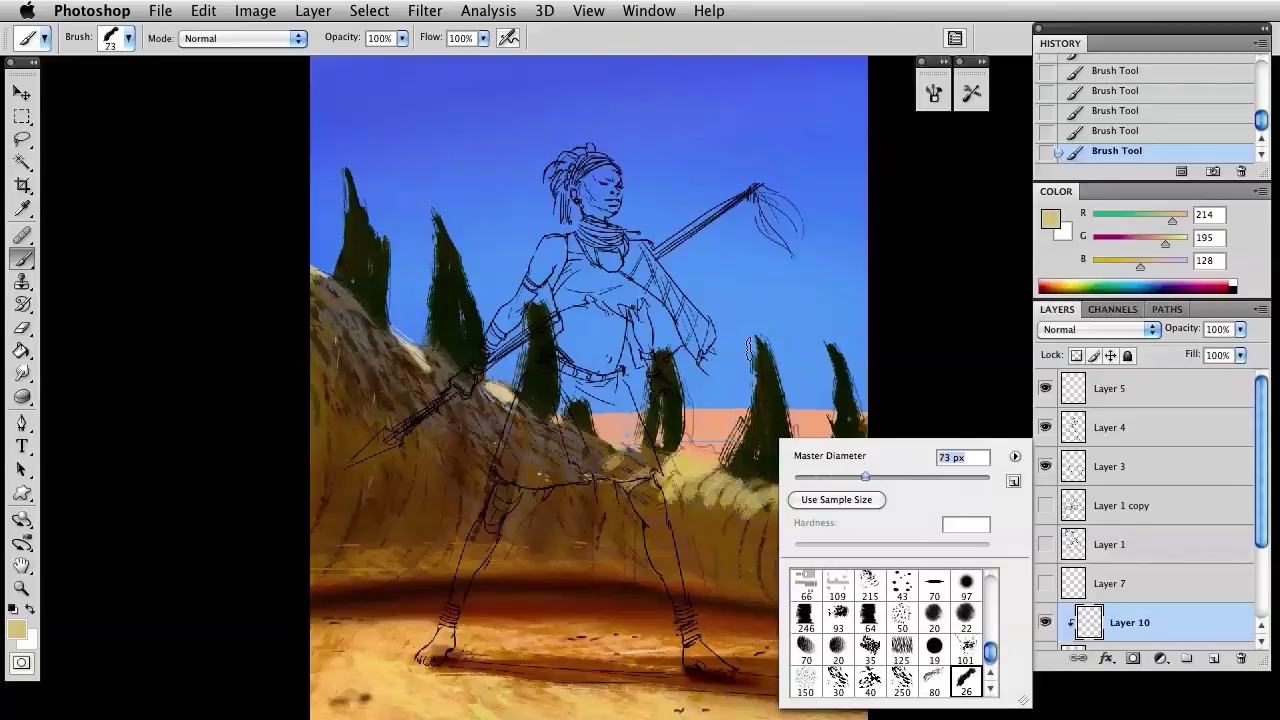
click(336, 34)
key(5)
key(5)
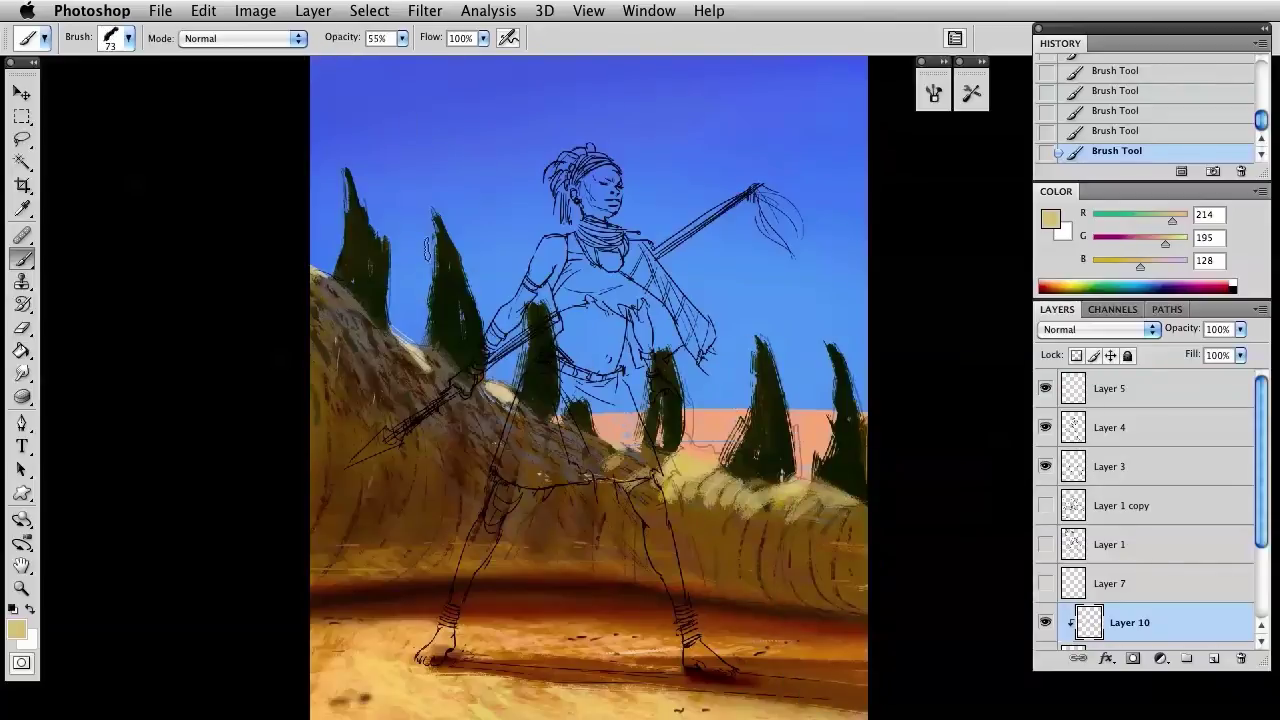
Paint tan grass tufts along the crest right of the warrior, behind the skirt, and at the base of the two large left spikes.
drag(676, 508, 854, 530)
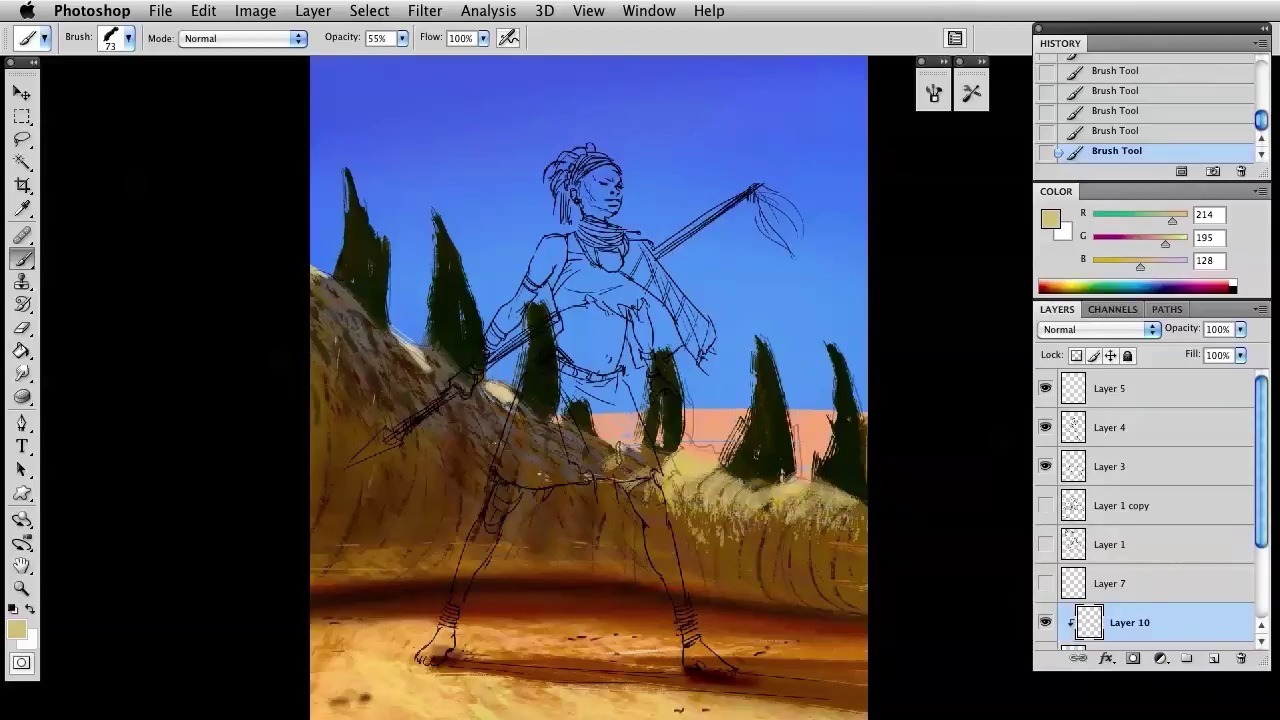
drag(612, 476, 624, 442)
drag(648, 472, 660, 448)
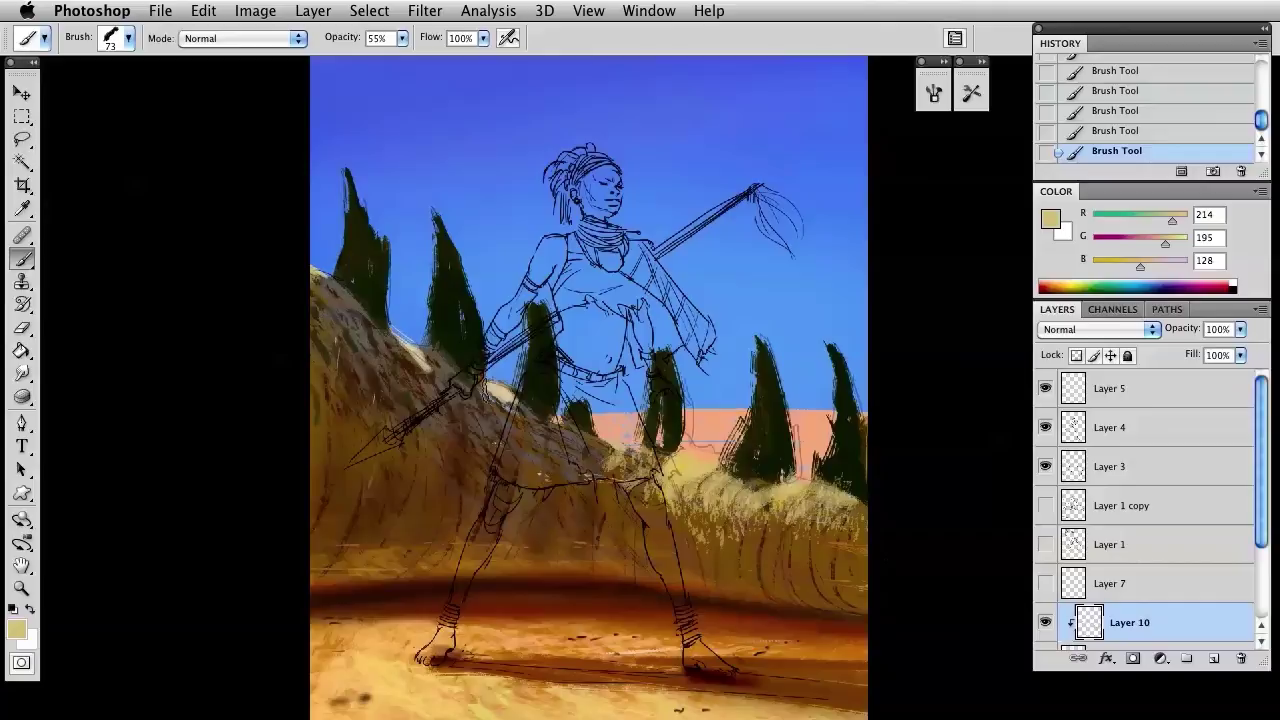
drag(338, 304, 376, 278)
drag(424, 364, 452, 336)
Paint white grass highlights along the crest right of the warrior and down the slope at the base of the two large left spikes.
drag(1168, 243, 1187, 242)
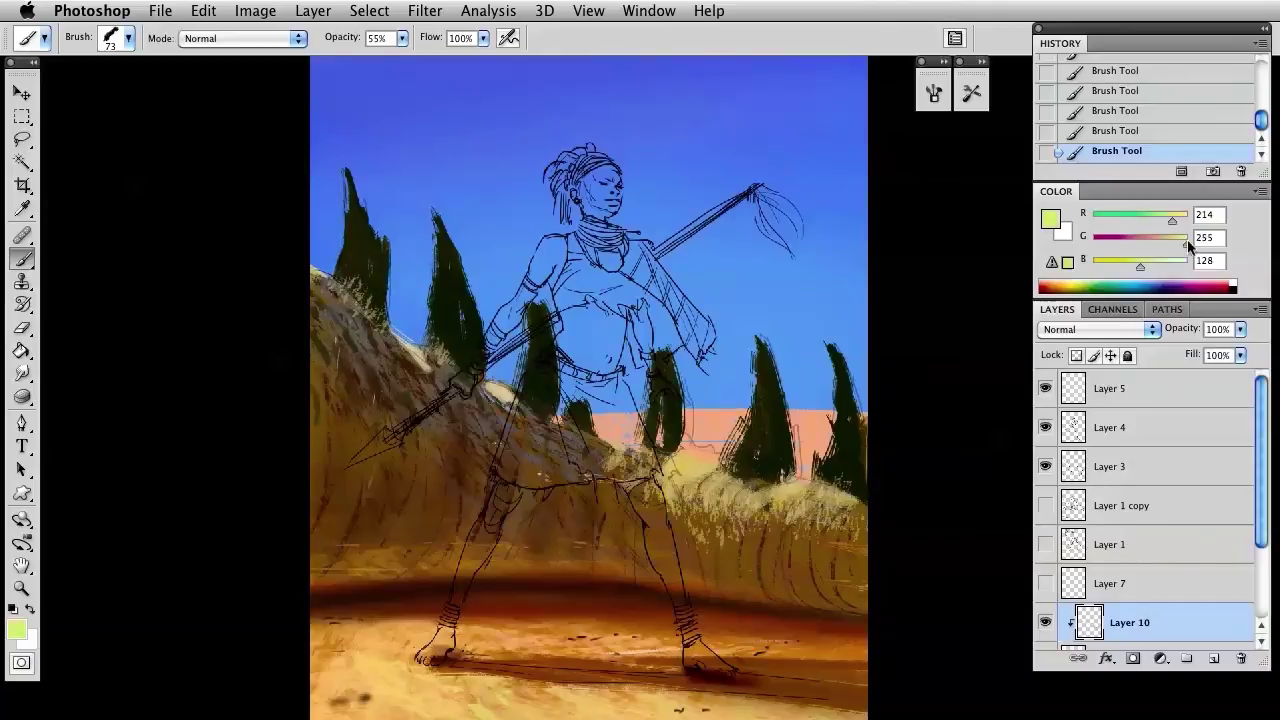
click(1232, 282)
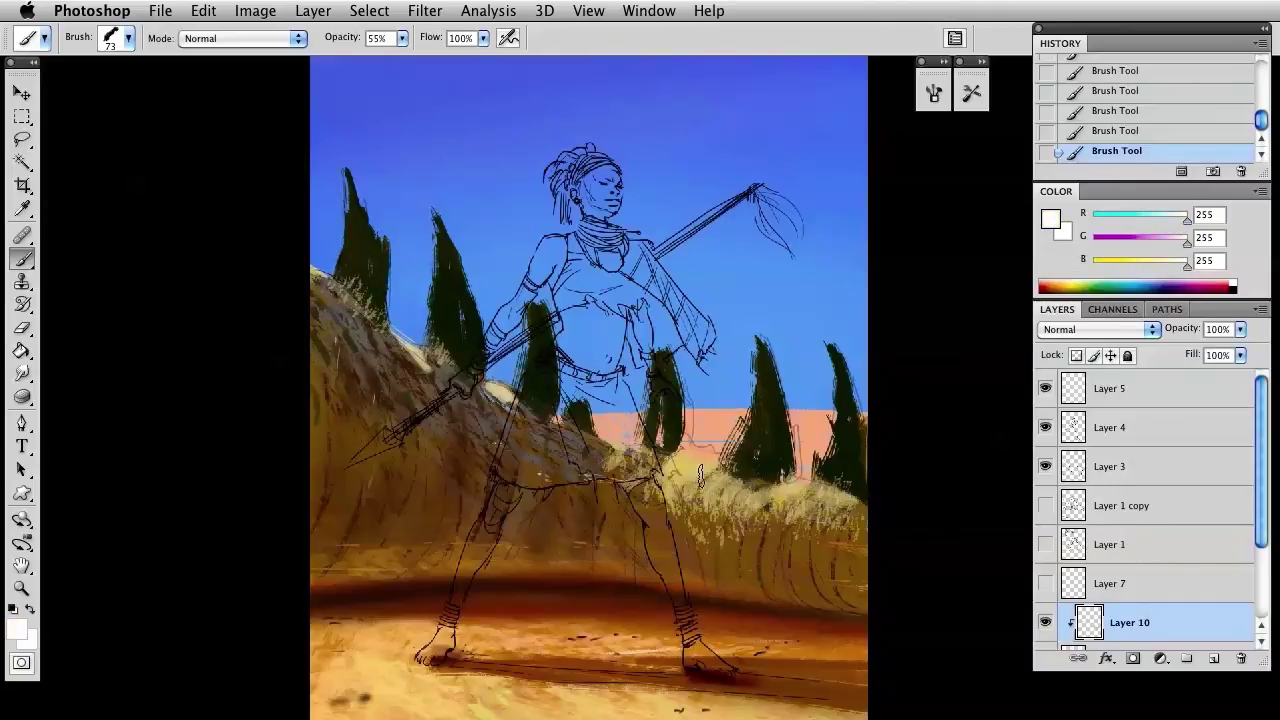
mouse_move(728, 487)
mouse_down()
mouse_move(712, 490)
mouse_move(790, 500)
mouse_move(716, 478)
mouse_up()
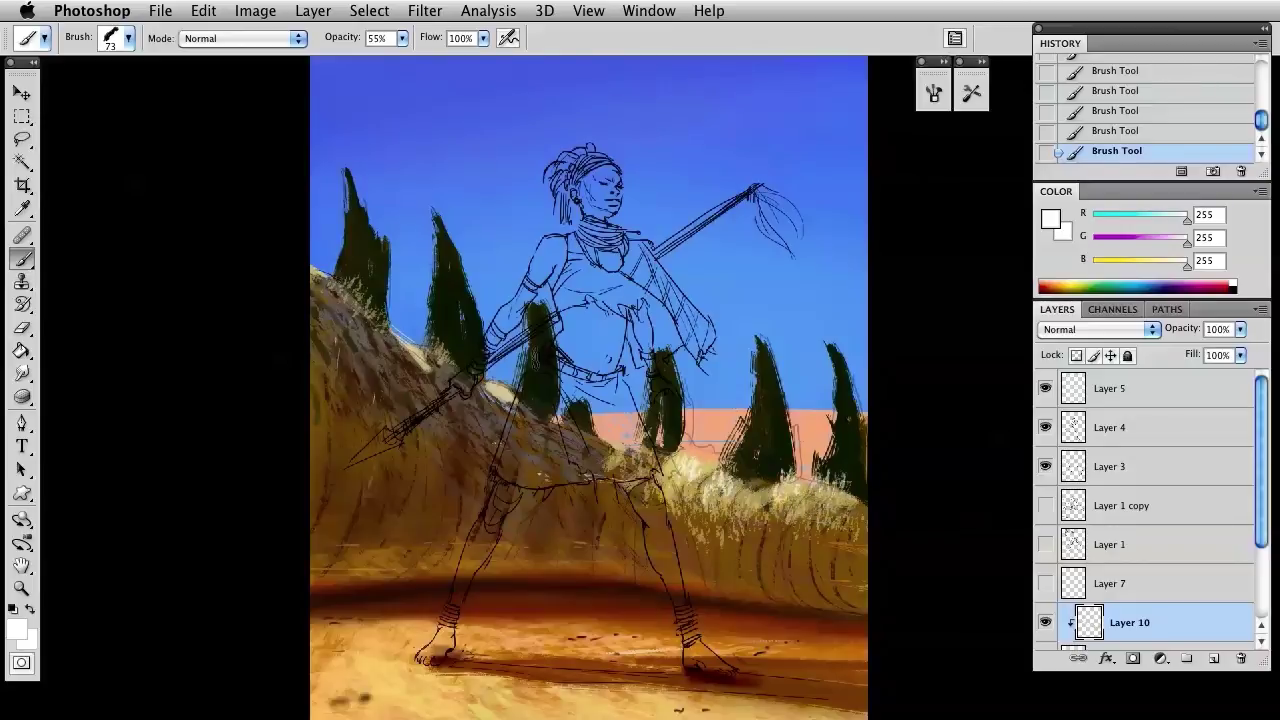
mouse_move(413, 338)
mouse_down()
mouse_move(416, 357)
mouse_move(400, 362)
mouse_up()
drag(506, 402, 490, 425)
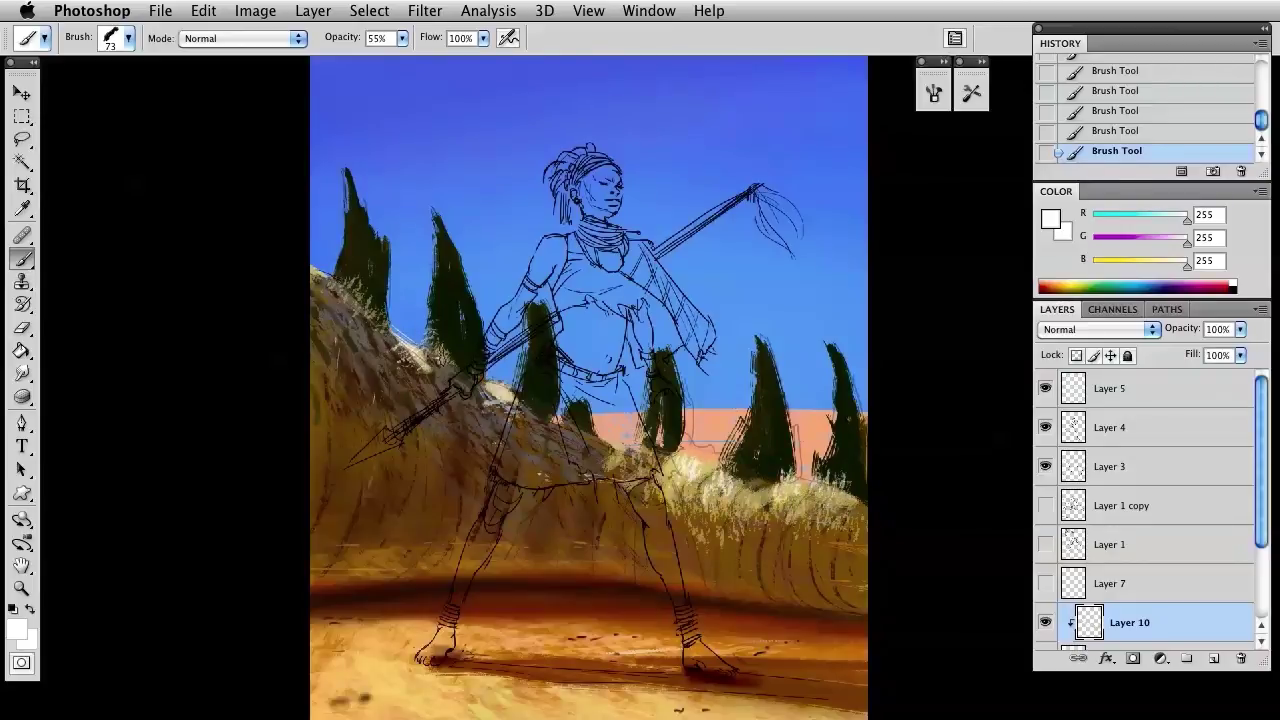
drag(404, 335, 410, 358)
mouse_move(348, 298)
mouse_down()
mouse_move(325, 318)
mouse_move(310, 282)
mouse_up()
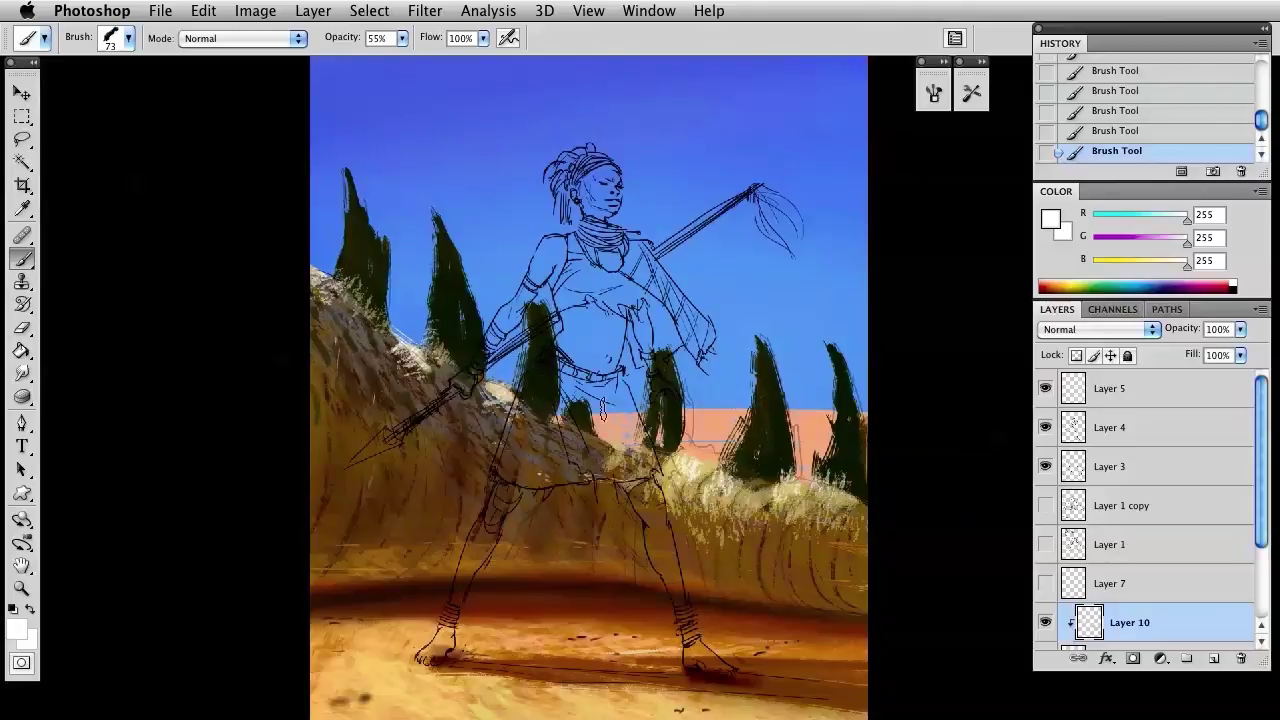
Choose the rough 246 px brush tip at 23 px and paint white light along the left edges of the two large left spikes.
drag(585, 428, 573, 358)
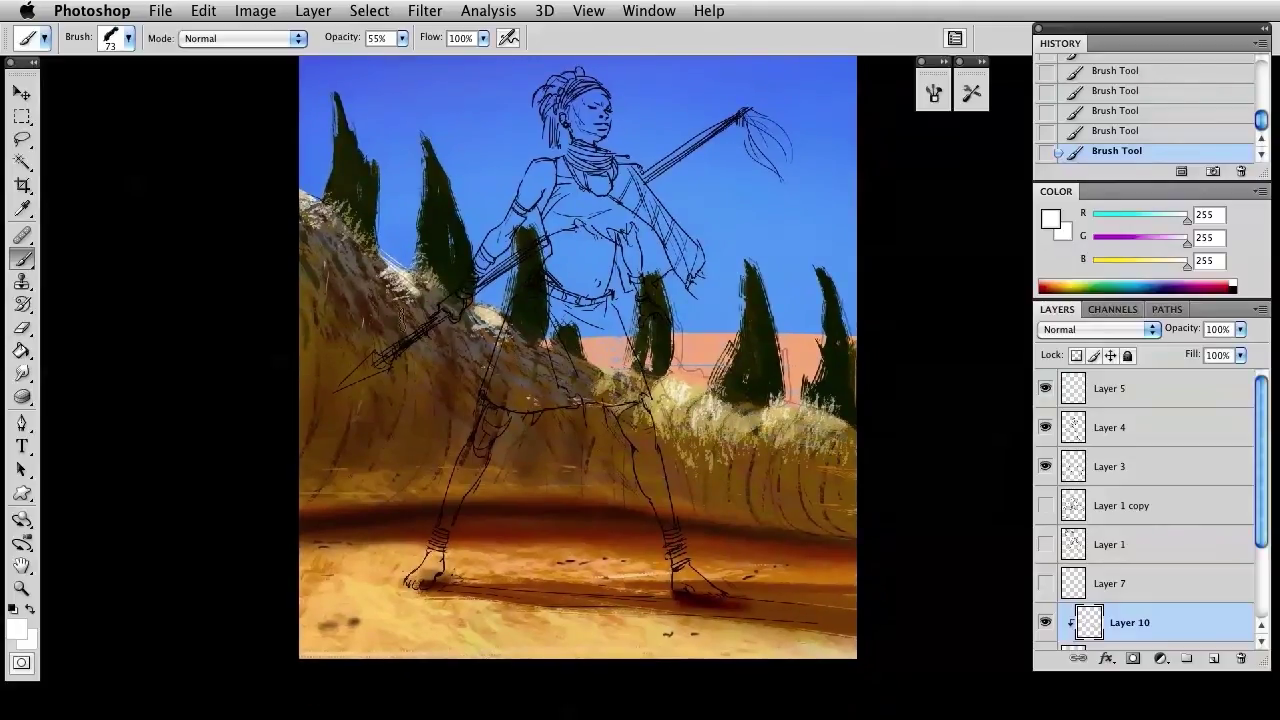
right_click(636, 228)
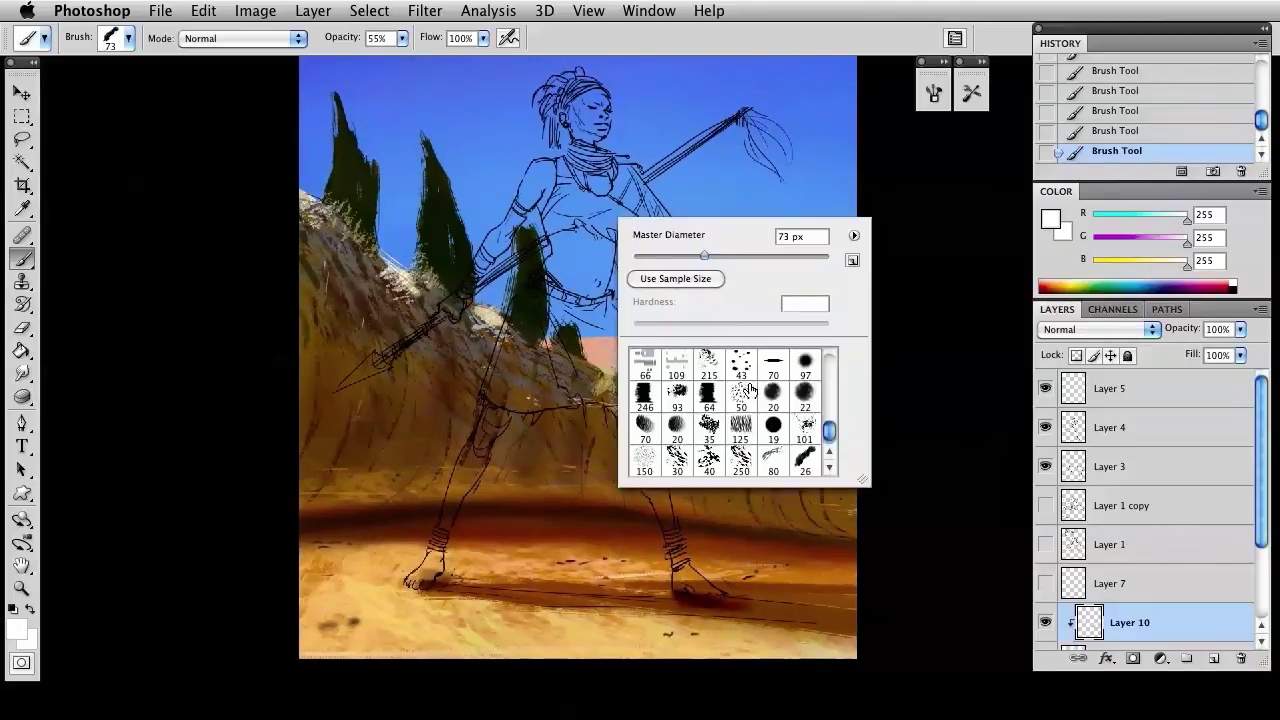
click(645, 393)
drag(668, 256, 655, 256)
key(Return)
drag(320, 204, 333, 94)
drag(333, 94, 325, 188)
mouse_move(334, 94)
mouse_down()
mouse_move(323, 191)
mouse_move(337, 104)
mouse_up()
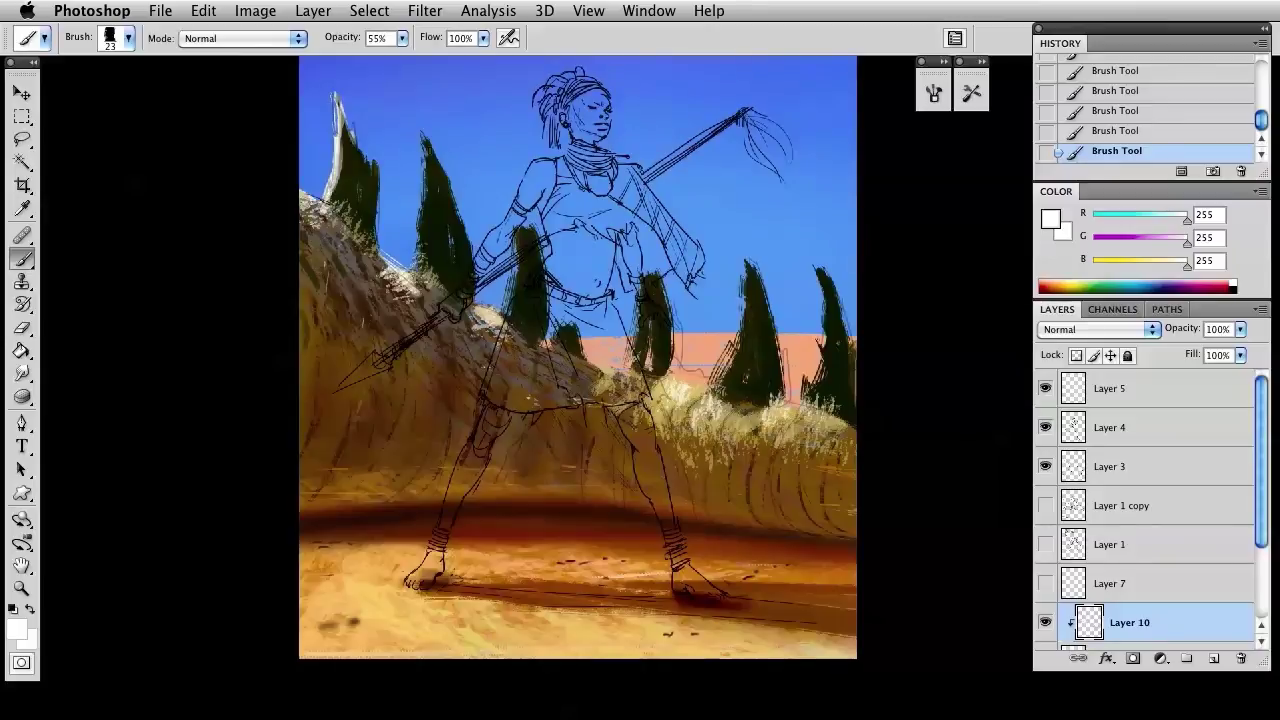
drag(426, 136, 414, 268)
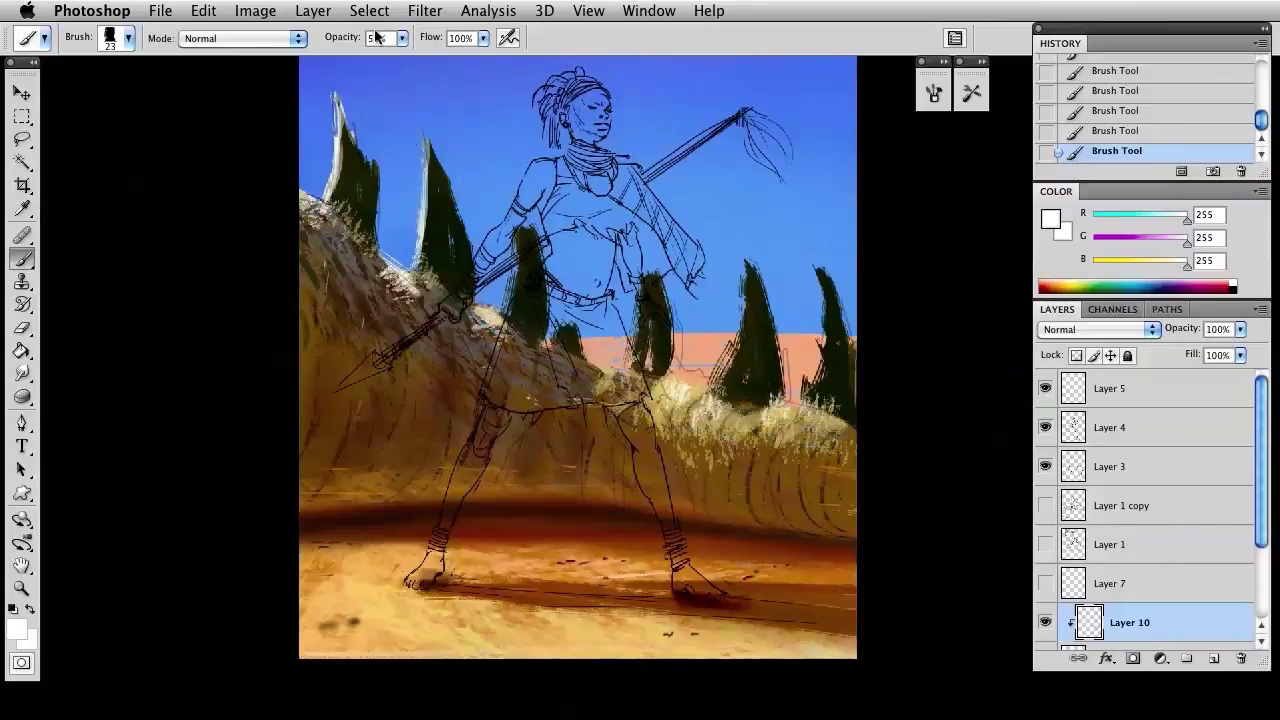
Set the brush opacity to 100% and paint white edge highlights on the second left spike and the spikes at the far right.
key(0)
mouse_move(424, 152)
mouse_down()
mouse_move(456, 200)
mouse_move(466, 256)
mouse_up()
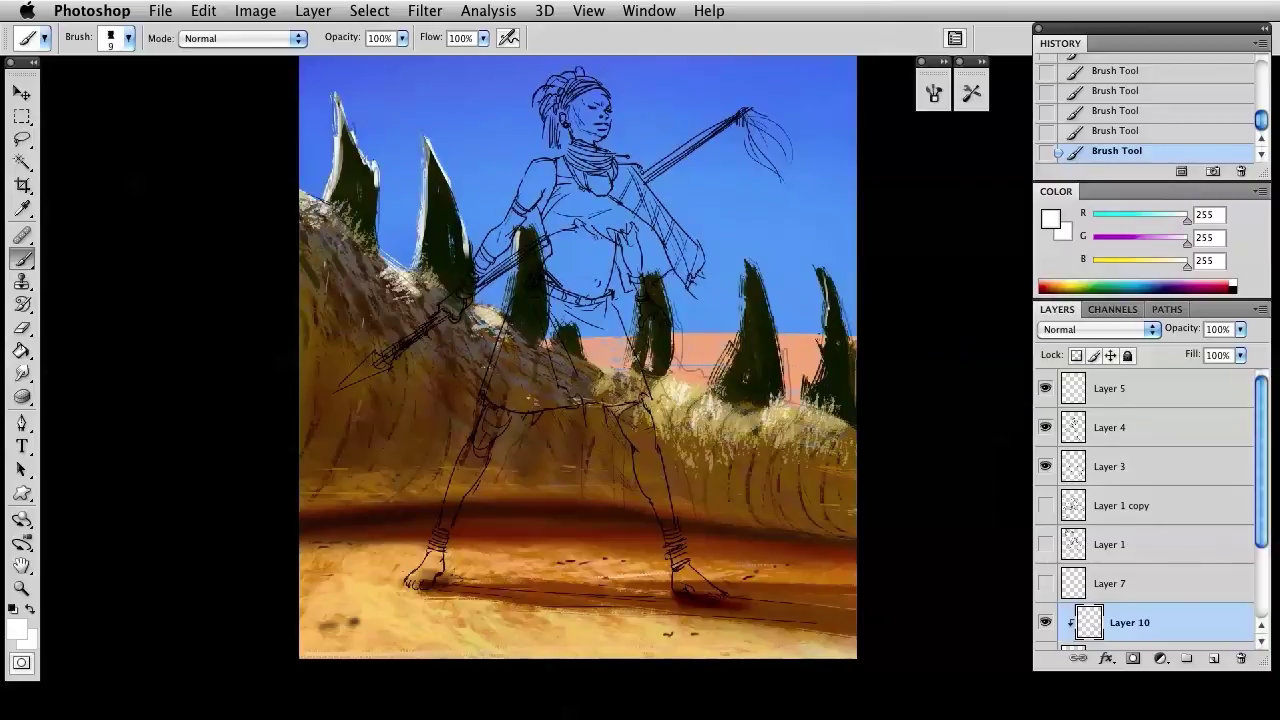
drag(820, 312, 826, 384)
Paint pale pink RGB 212, 190, 179 streaks down the tall spike right of the warrior with a 20 px brush.
click(1050, 281)
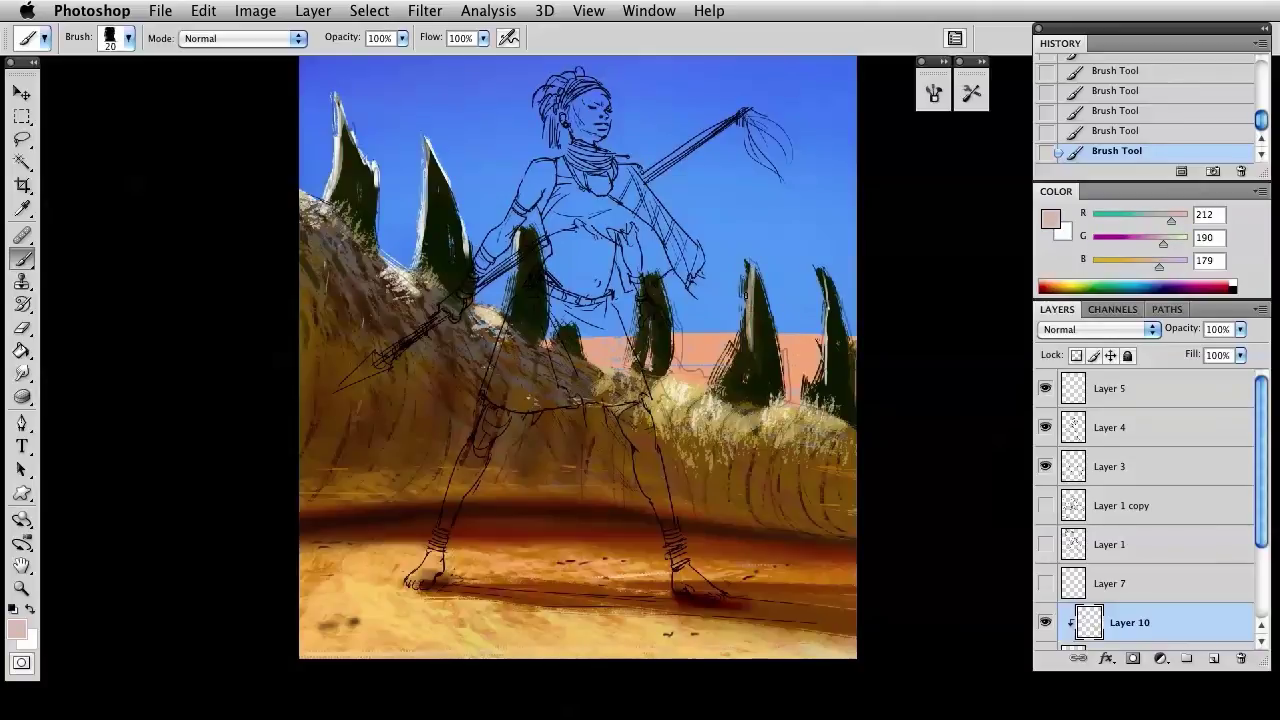
drag(746, 292, 722, 382)
drag(748, 258, 744, 348)
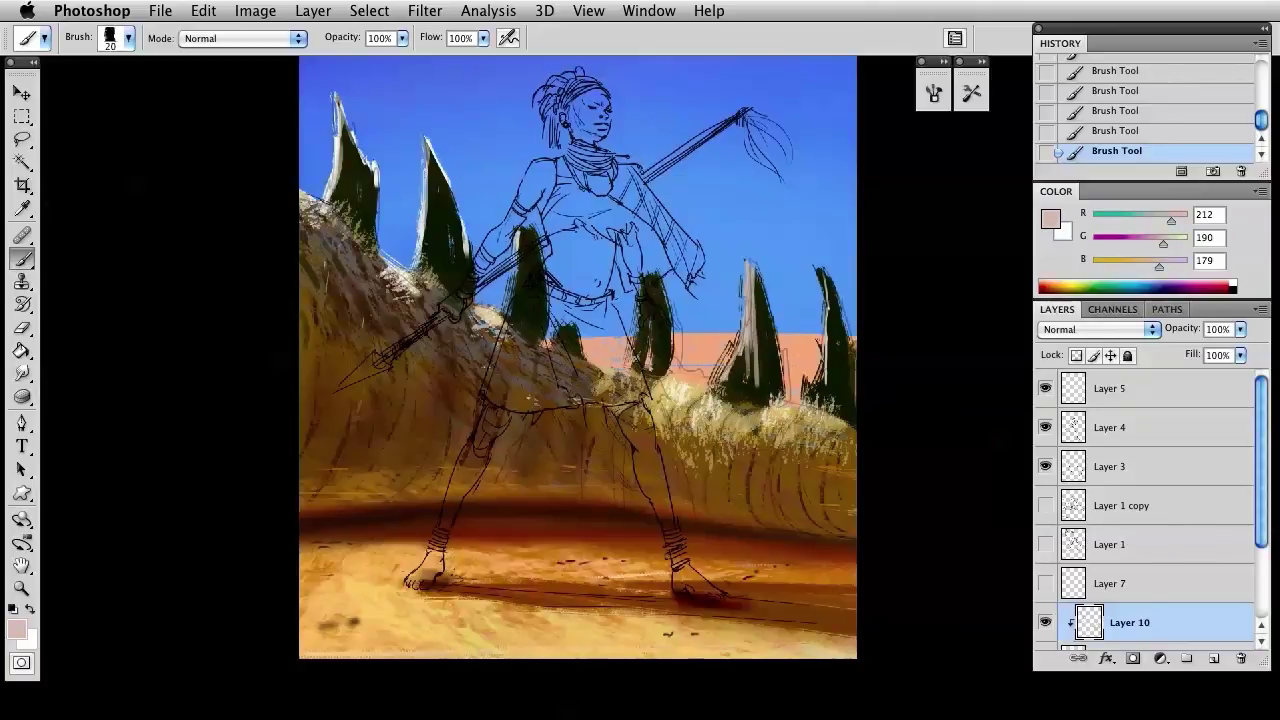
drag(760, 270, 770, 350)
Choose the soft 200 px brush tip and paint yellow-green RGB 212, 217, 111 over the two right spikes.
drag(1166, 243, 1174, 243)
right_click(786, 319)
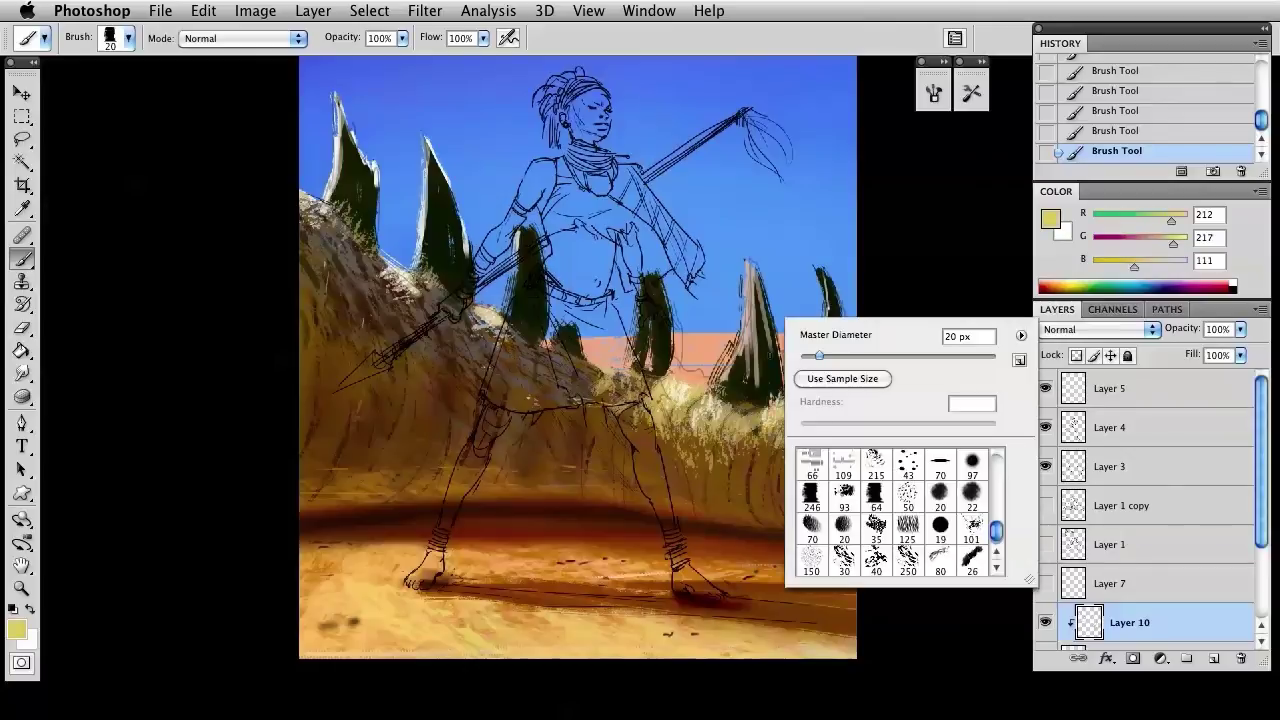
scroll(994, 528, down, 4)
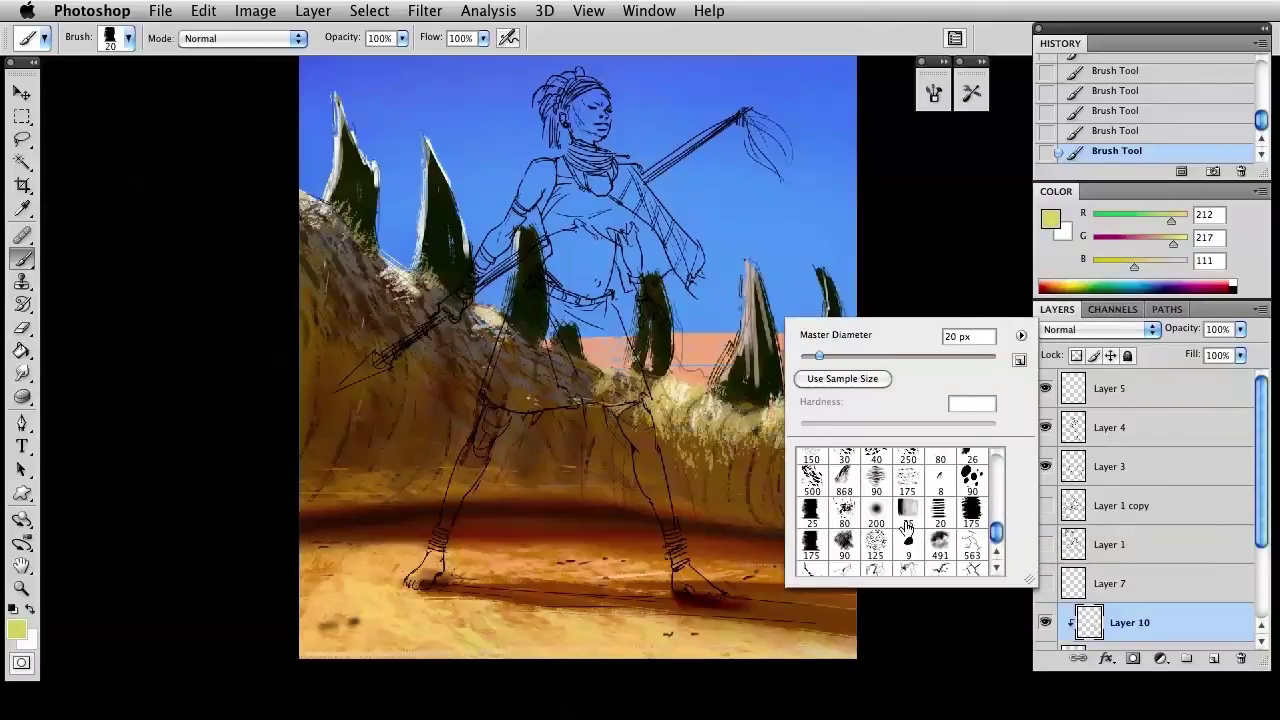
click(876, 510)
key(Return)
drag(772, 384, 752, 182)
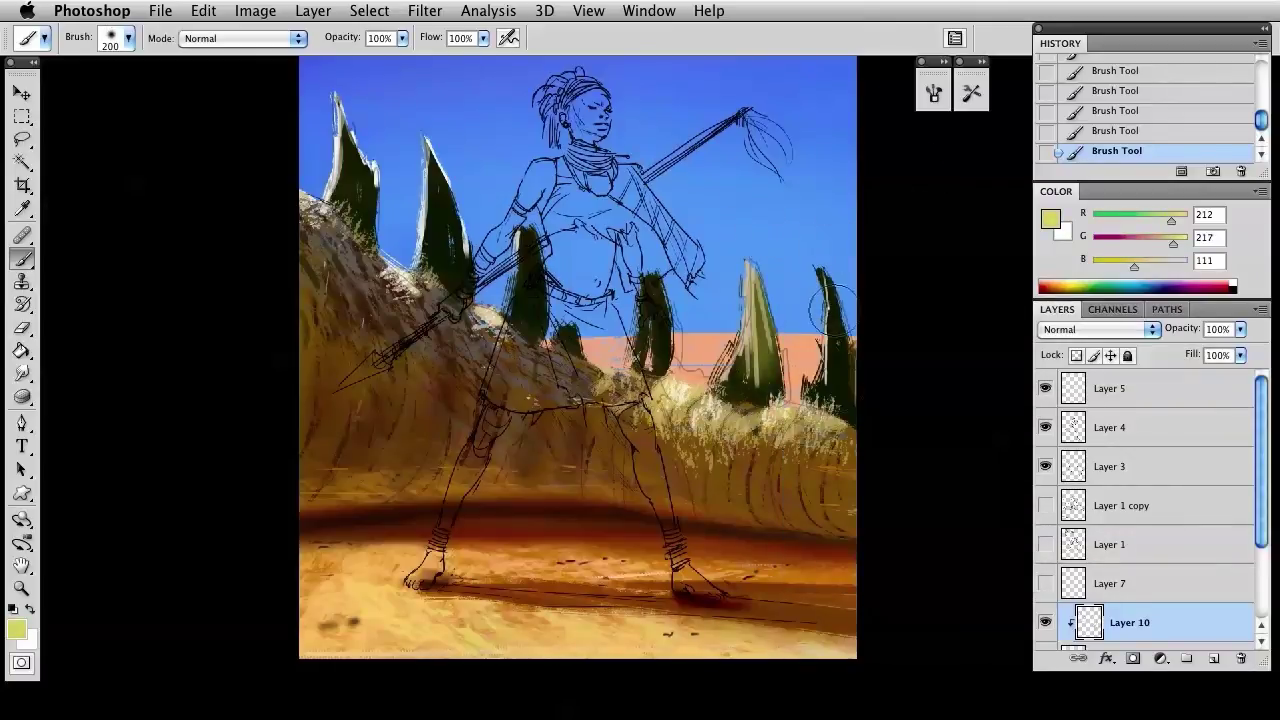
drag(838, 310, 848, 385)
Set the paint colour to muted olive RGB 168, 157, 111 and undo the recent strokes on the right spikes.
drag(1171, 244, 1151, 244)
drag(1171, 220, 1174, 220)
key(super+alt+z)
key(super+alt+z)
key(super+alt+z)
key(super+alt+z)
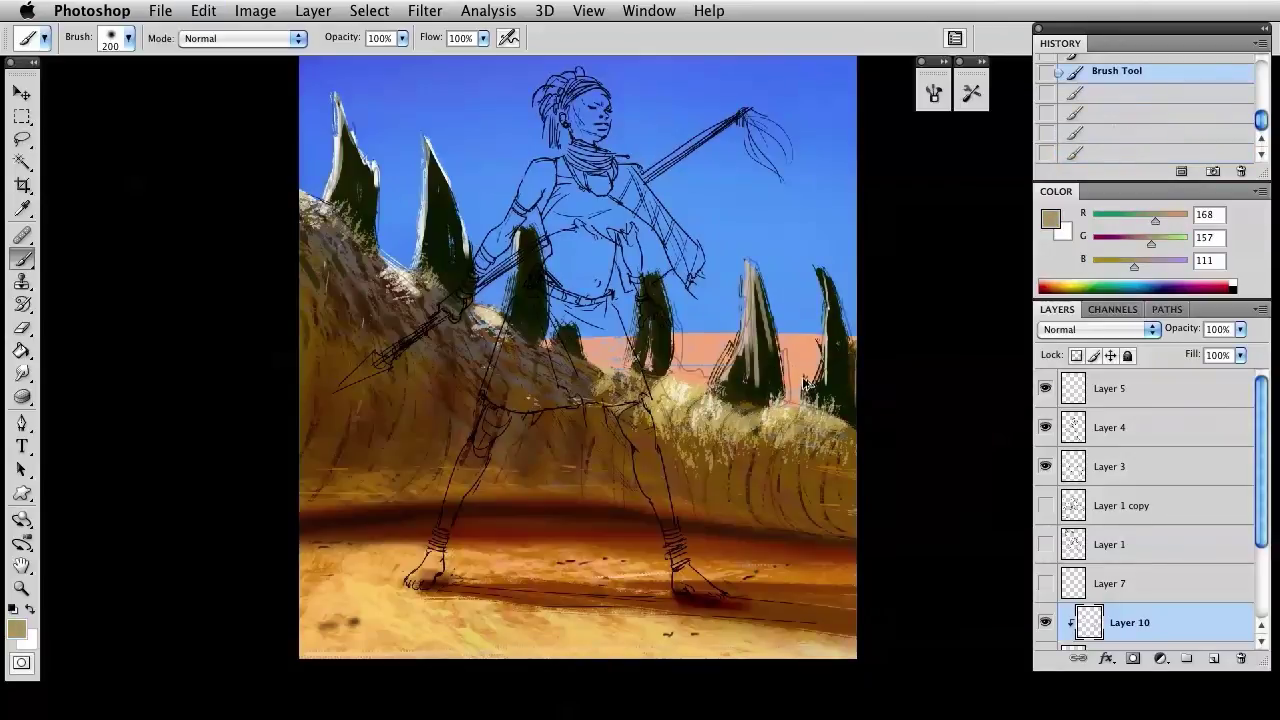
key(super+alt+z)
key(super+alt+z)
key(super+alt+z)
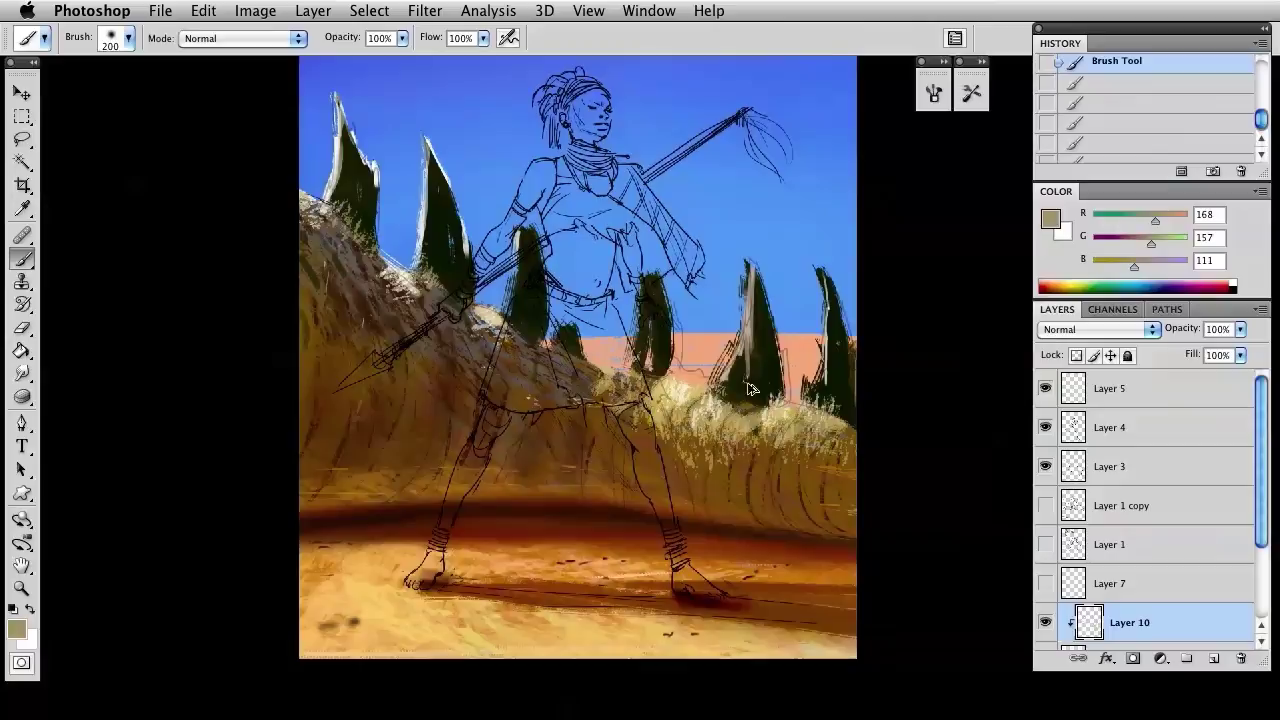
Paint soft muted olive light over the dark spikes with the 200 px brush.
mouse_move(754, 389)
mouse_down()
mouse_move(760, 251)
mouse_move(830, 408)
mouse_up()
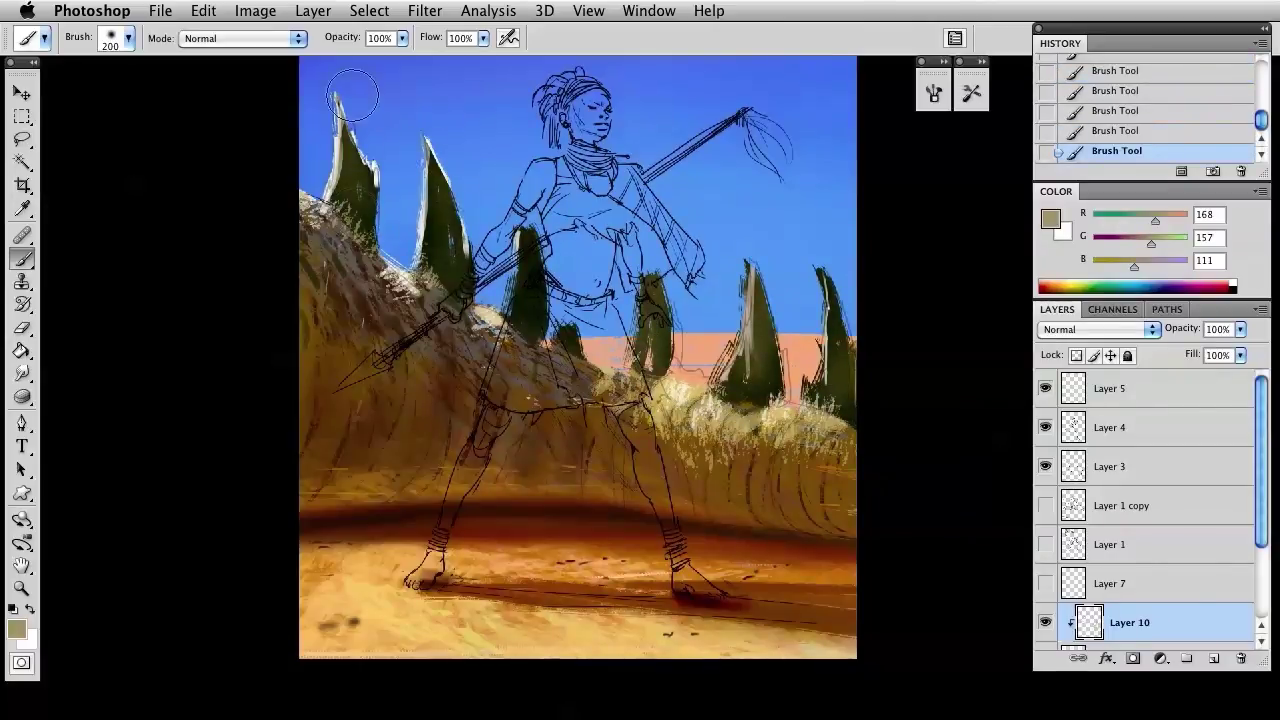
Switch to the Eraser and erase parts of the highlight on the tall spike right of the warrior.
key(e)
right_click(750, 325)
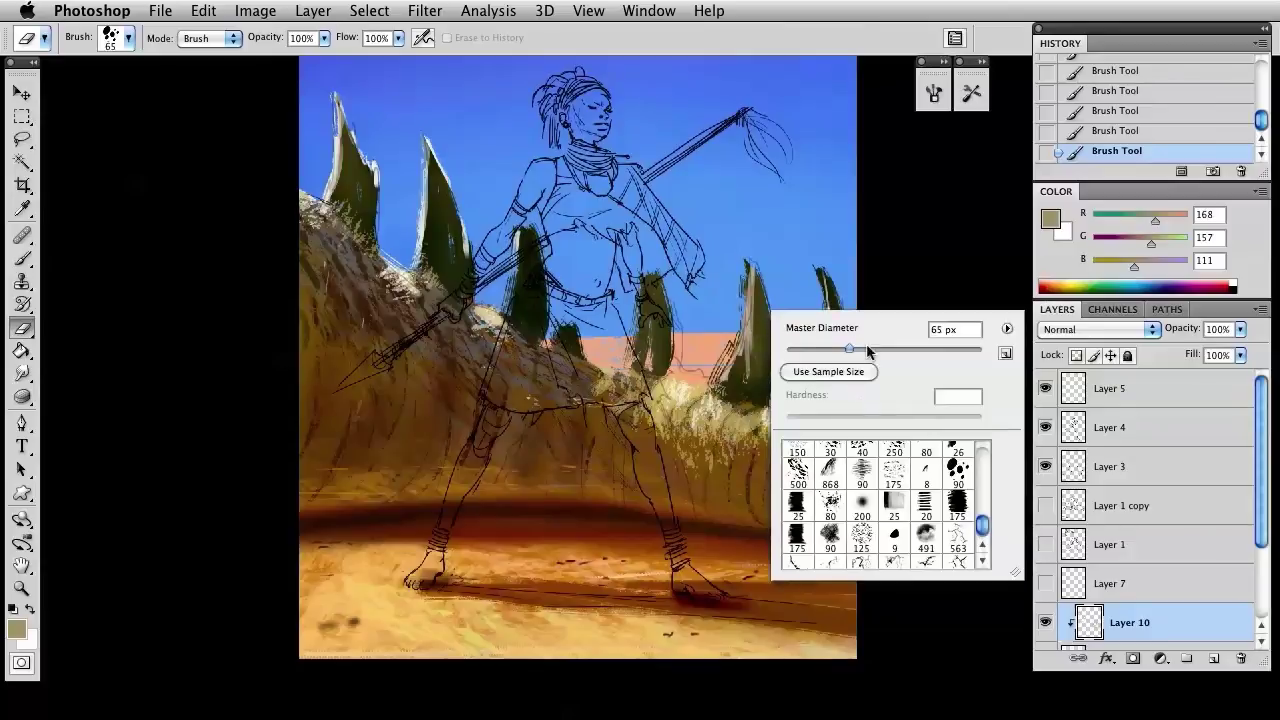
mouse_move(743, 304)
mouse_down()
mouse_move(762, 395)
mouse_move(762, 362)
mouse_up()
mouse_move(759, 296)
mouse_down()
mouse_move(758, 362)
mouse_move(752, 300)
mouse_up()
Choose the scratchy 250 px tip for the Eraser.
right_click(800, 265)
click(921, 403)
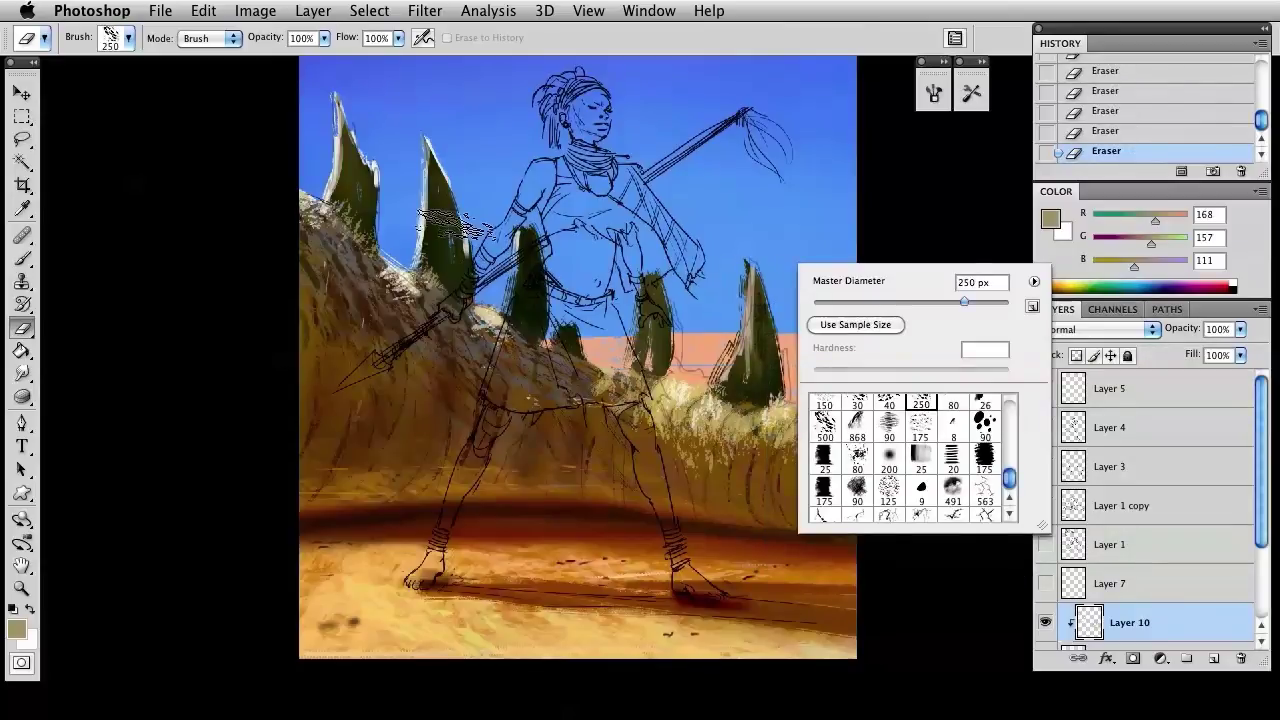
key(Return)
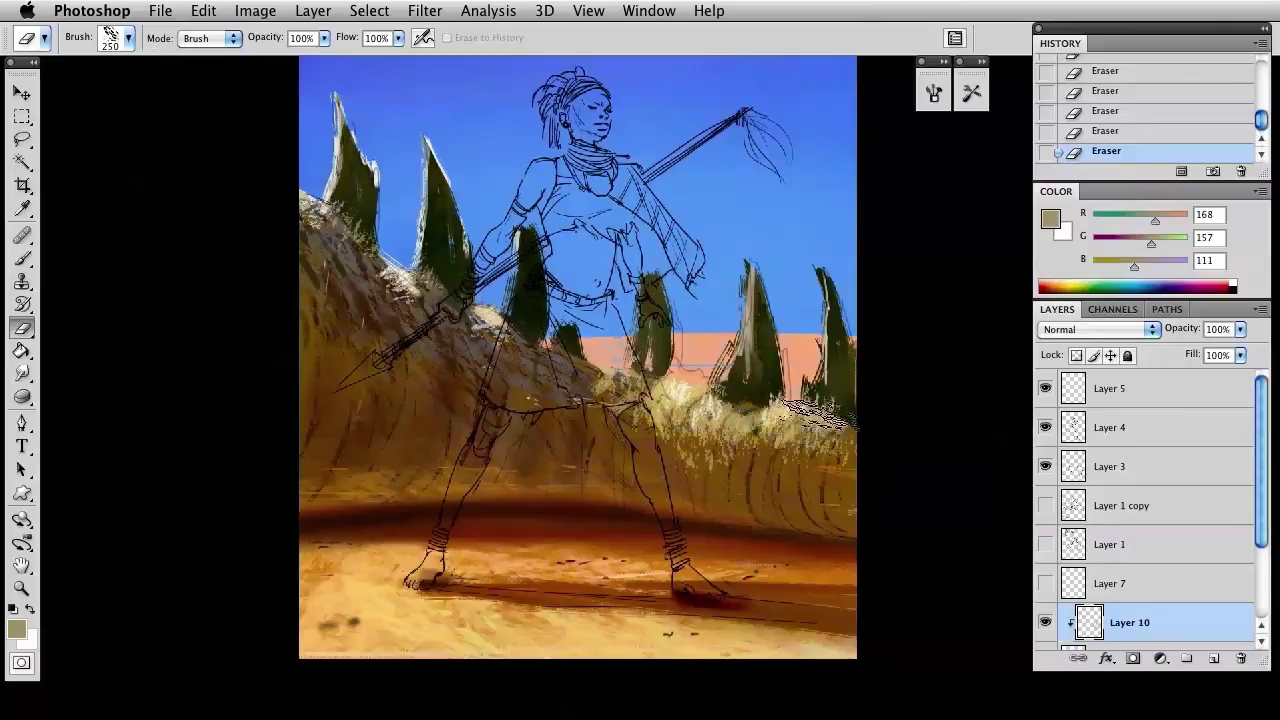